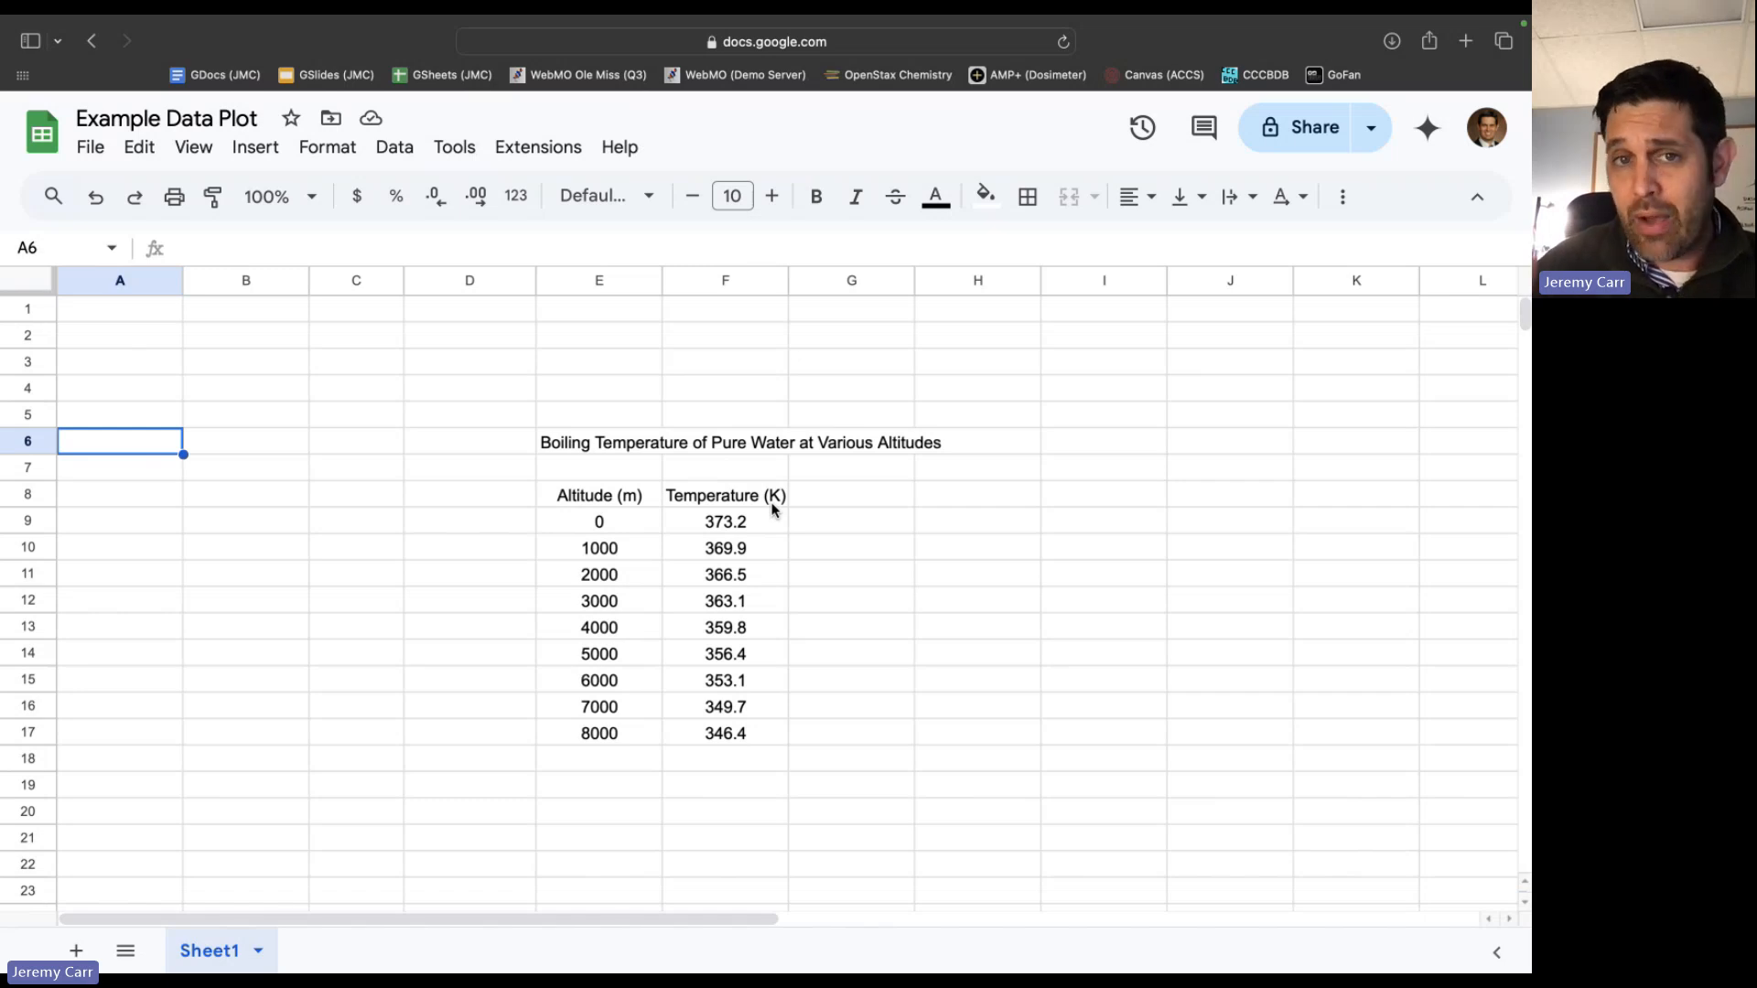
pyautogui.click(599, 506)
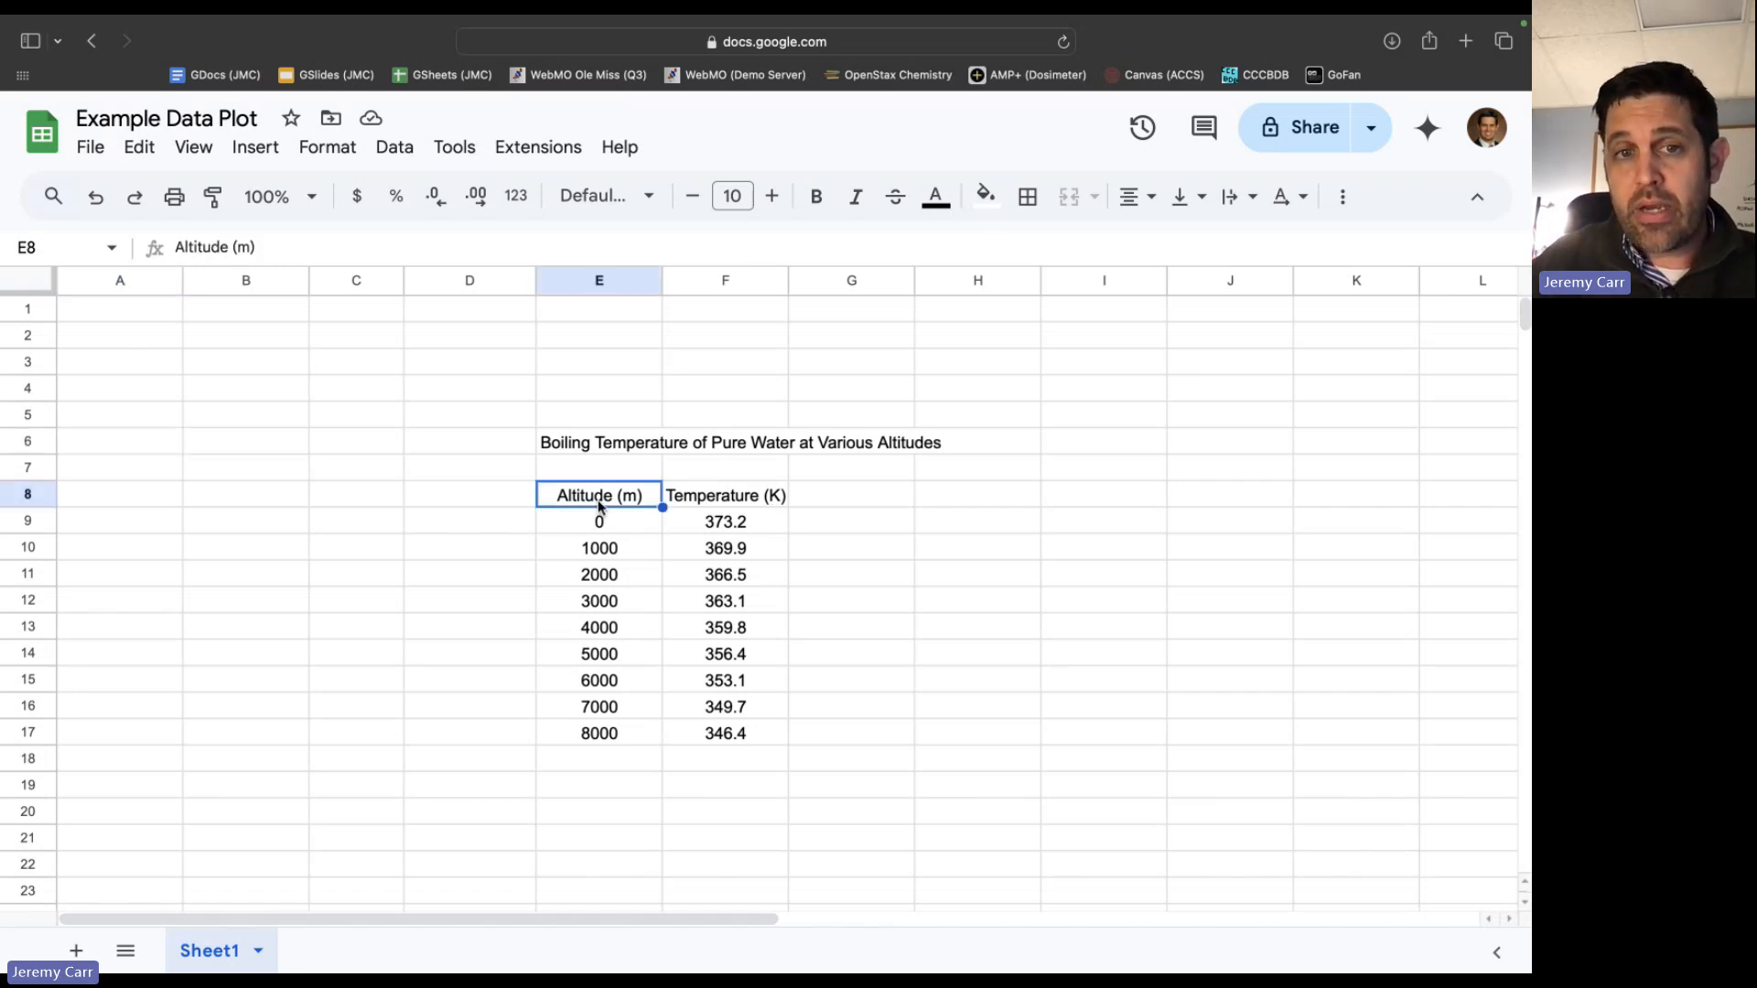
pyautogui.hotkey('shift', 'Right')
pyautogui.hotkey('shift', 'Down')
pyautogui.hotkey('shift', 'Down')
pyautogui.hotkey('shift', 'Down')
pyautogui.hotkey('shift', 'Down')
pyautogui.hotkey('shift', 'Down')
pyautogui.hotkey('shift', 'Down')
pyautogui.hotkey('shift', 'Down')
pyautogui.hotkey('shift', 'Down')
pyautogui.hotkey('shift', 'Down')
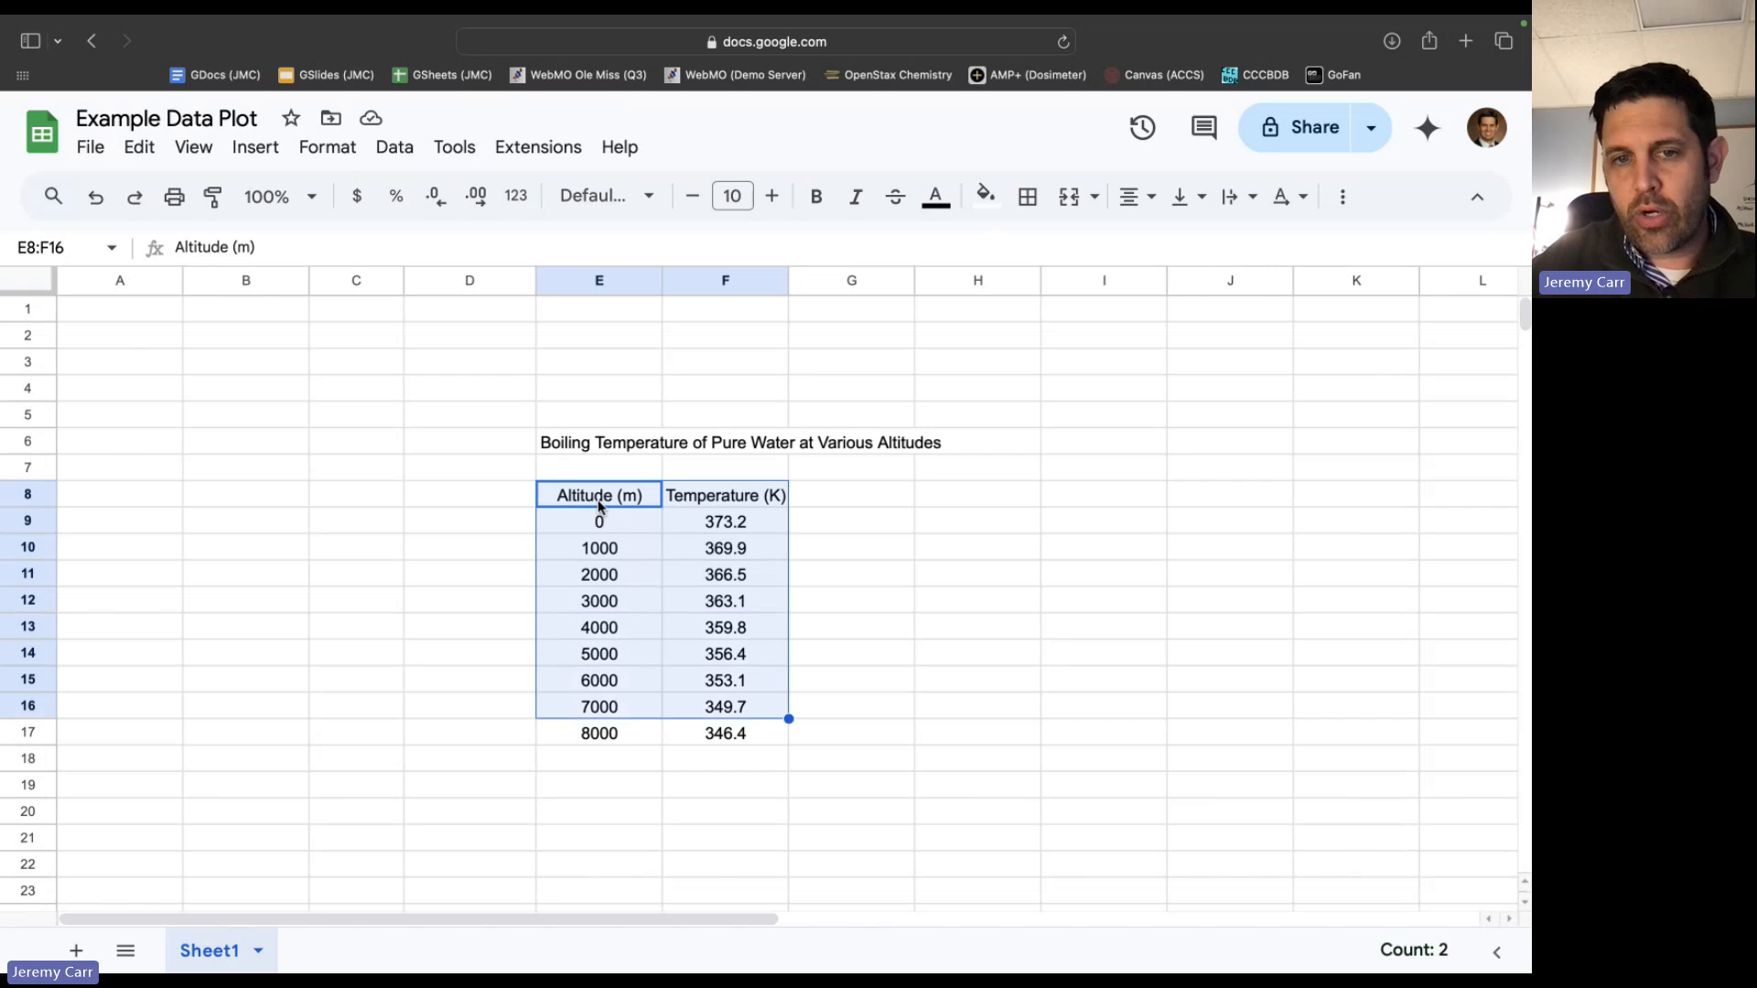
pyautogui.click(452, 661)
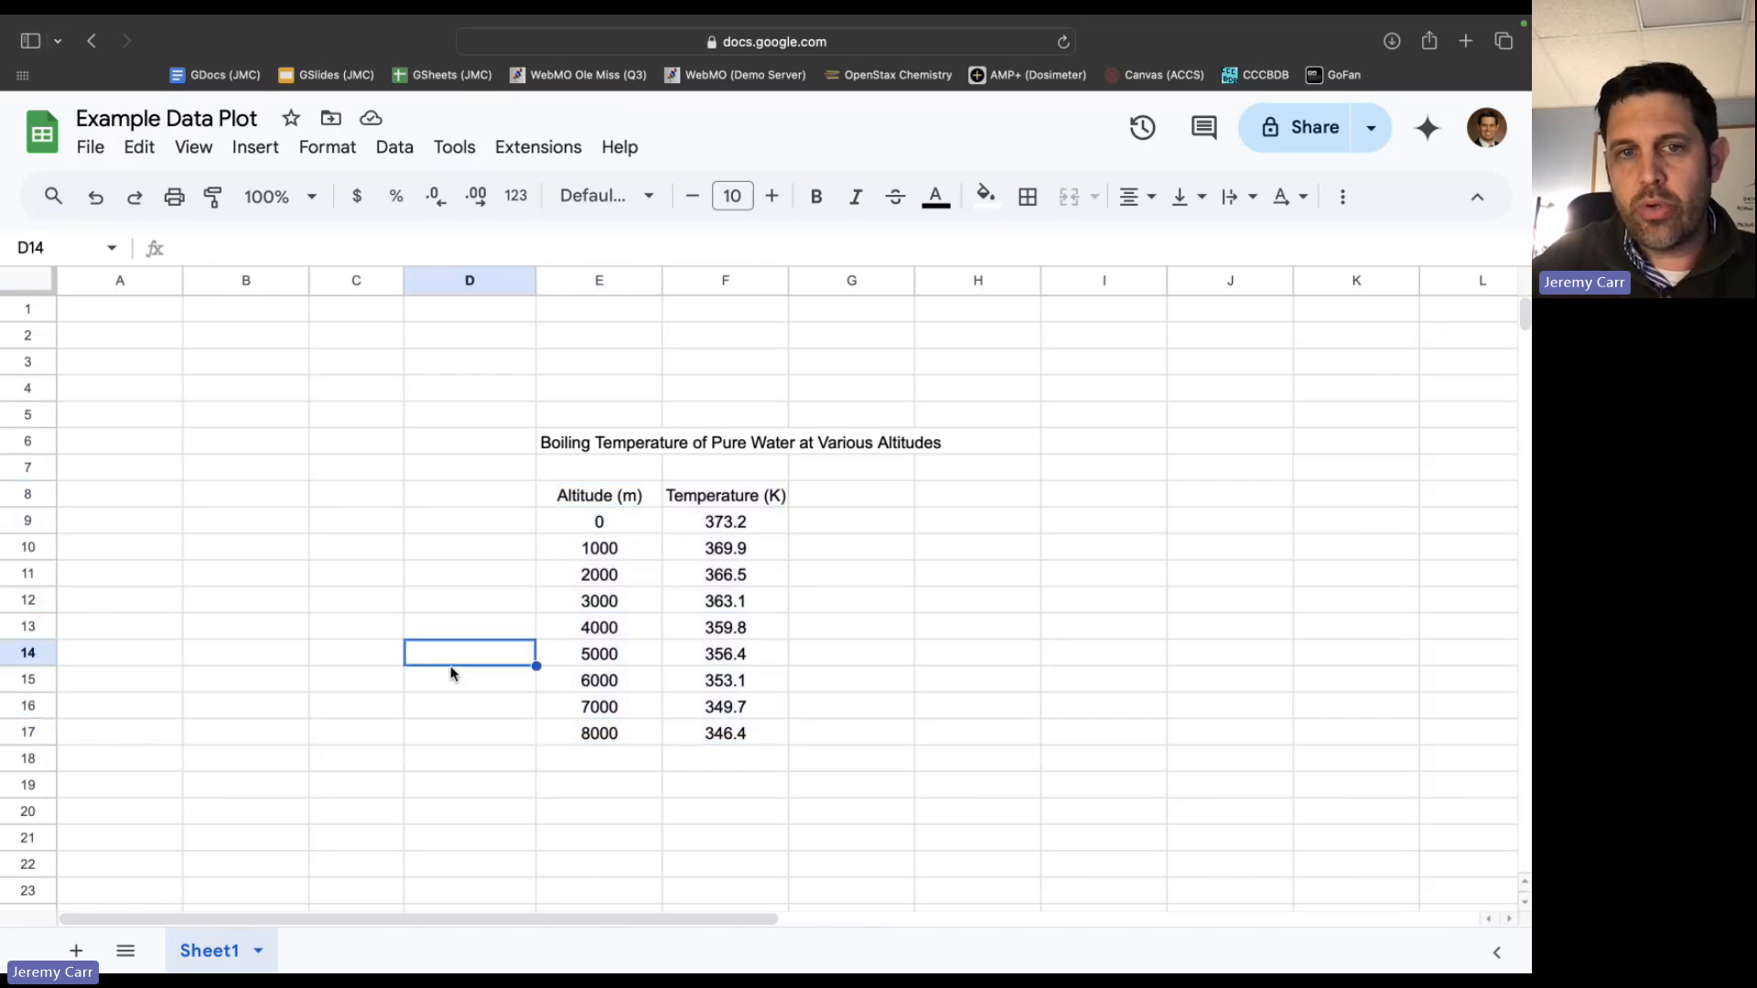
pyautogui.click(588, 496)
pyautogui.press('Down')
pyautogui.press('Down')
pyautogui.press('Down')
pyautogui.press('Down')
pyautogui.press('Up')
pyautogui.press('Up')
pyautogui.press('Up')
pyautogui.press('Up')
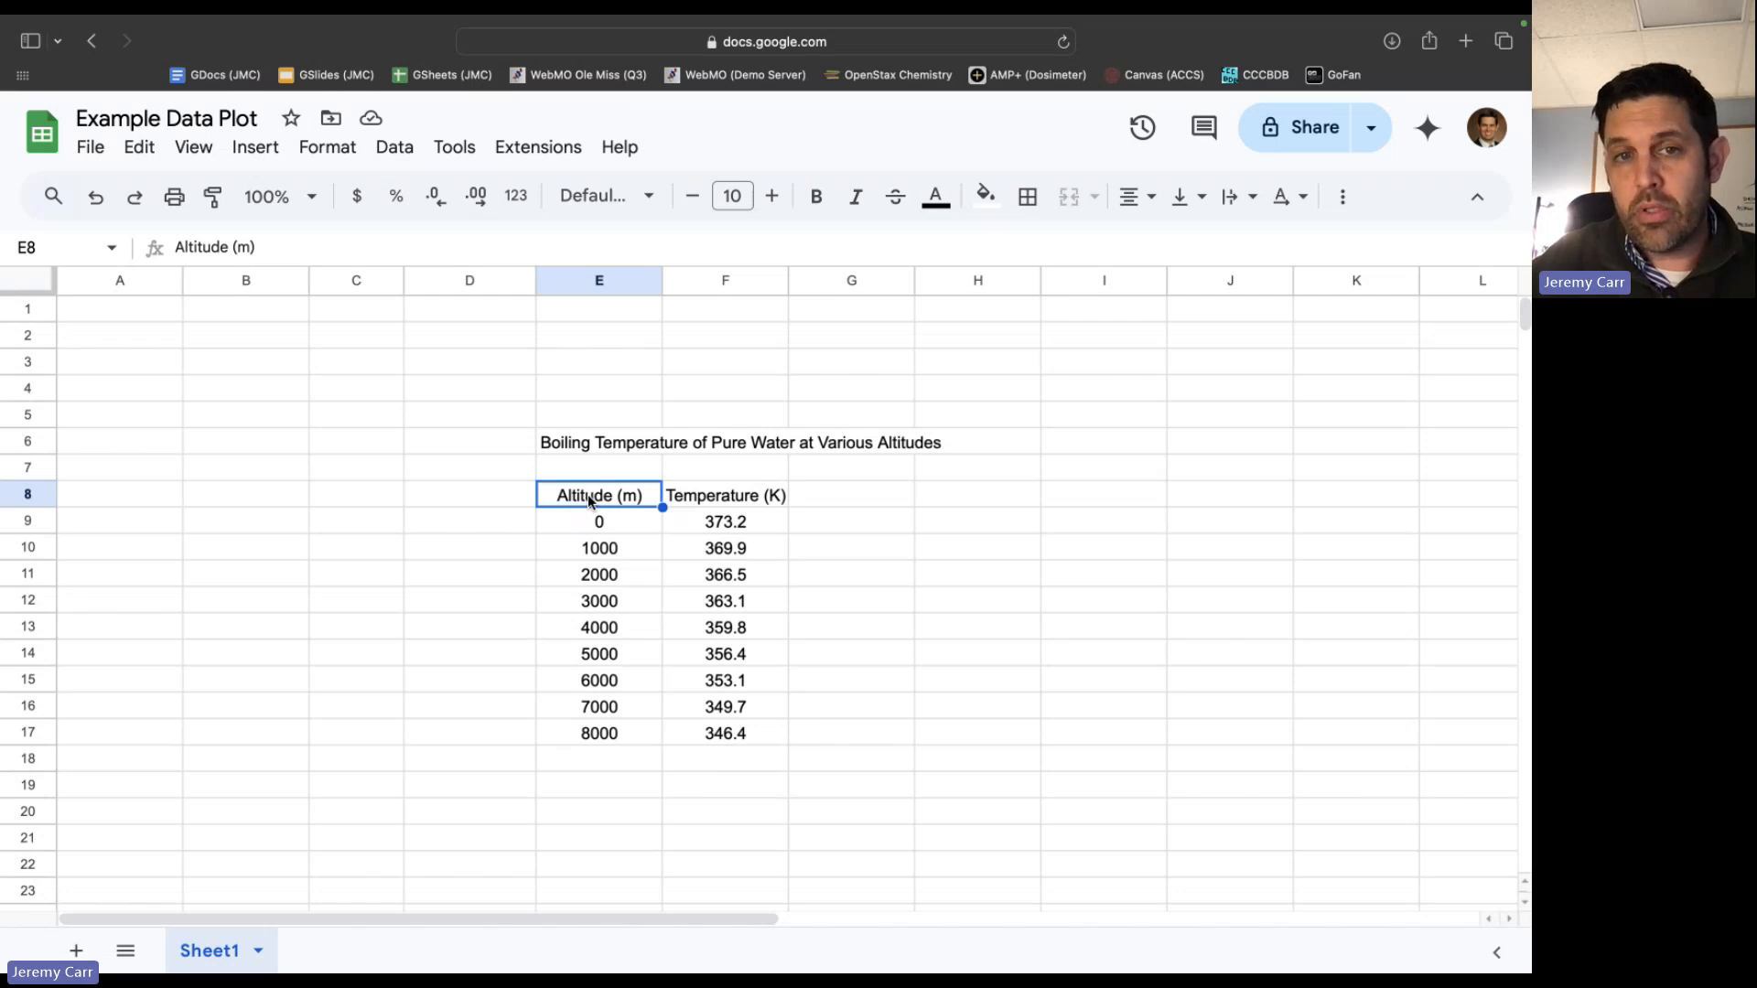
pyautogui.press('Right')
pyautogui.hotkey('shift', 'Down')
pyautogui.hotkey('shift', 'Down')
pyautogui.hotkey('shift', 'Down')
pyautogui.hotkey('shift', 'Down')
pyautogui.hotkey('shift', 'Down')
pyautogui.hotkey('shift', 'Down')
pyautogui.hotkey('shift', 'Down')
pyautogui.hotkey('shift', 'Down')
pyautogui.hotkey('shift', 'Down')
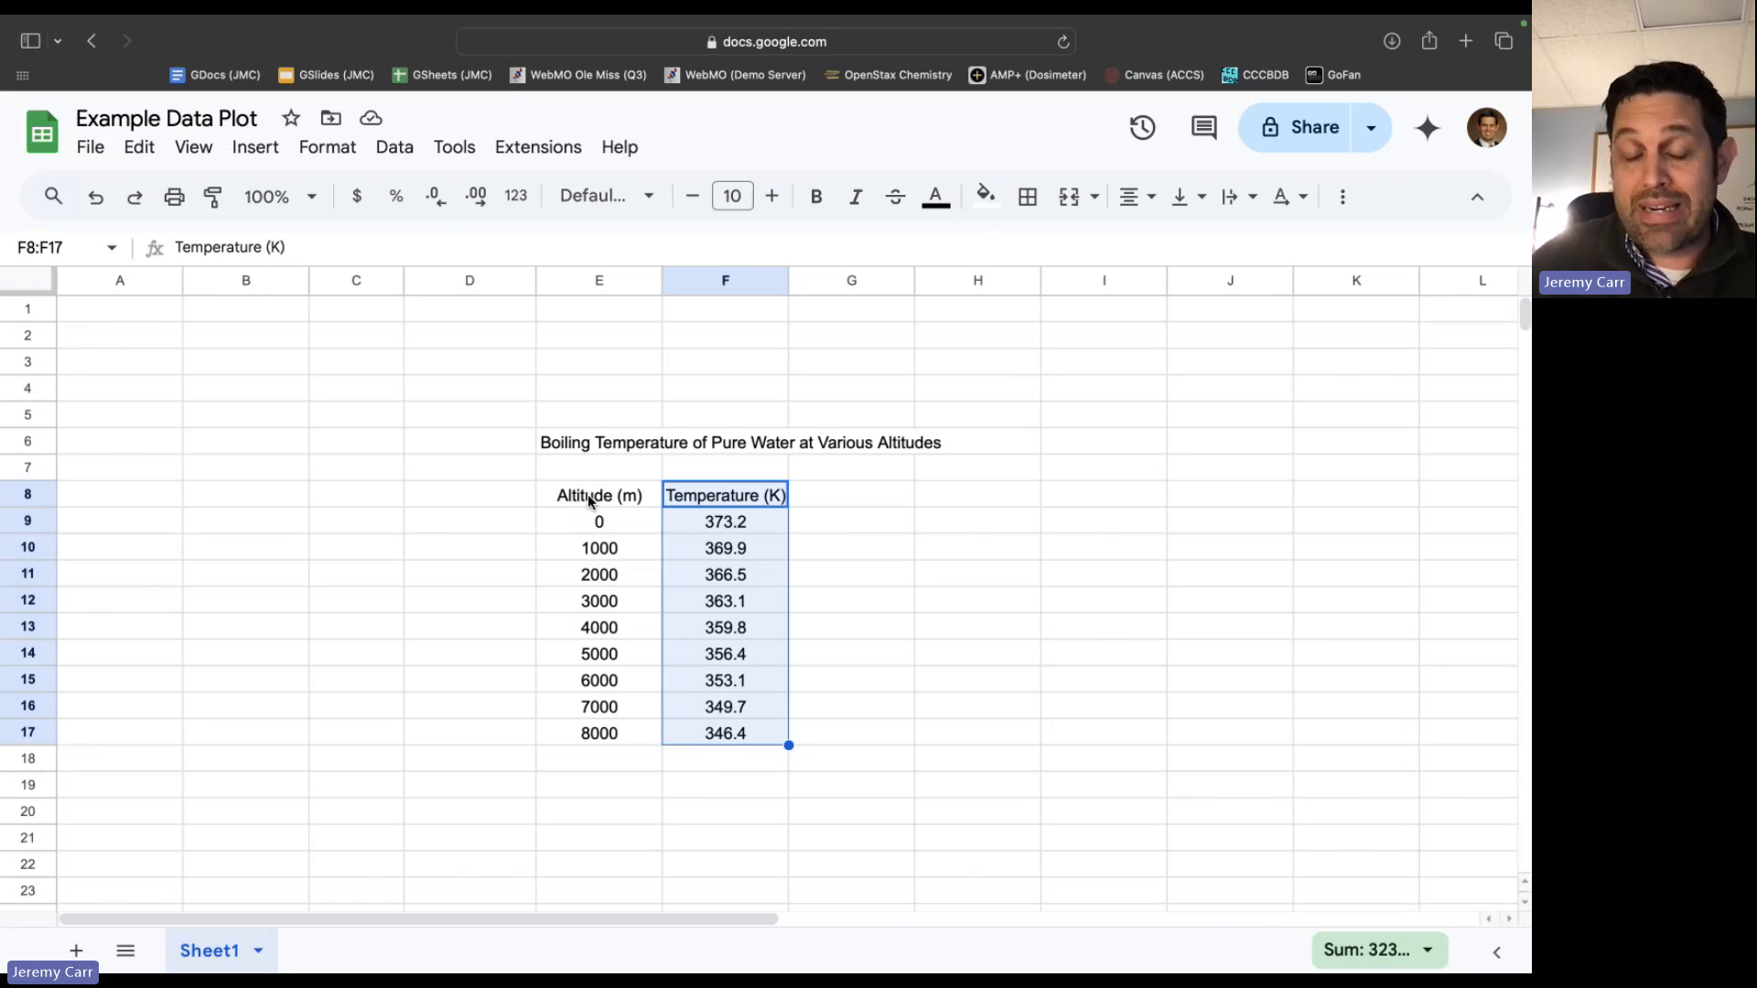
# Insert a scatter chart from the altitude and temperature table, headers included, in E8:F17.
pyautogui.click(606, 492)
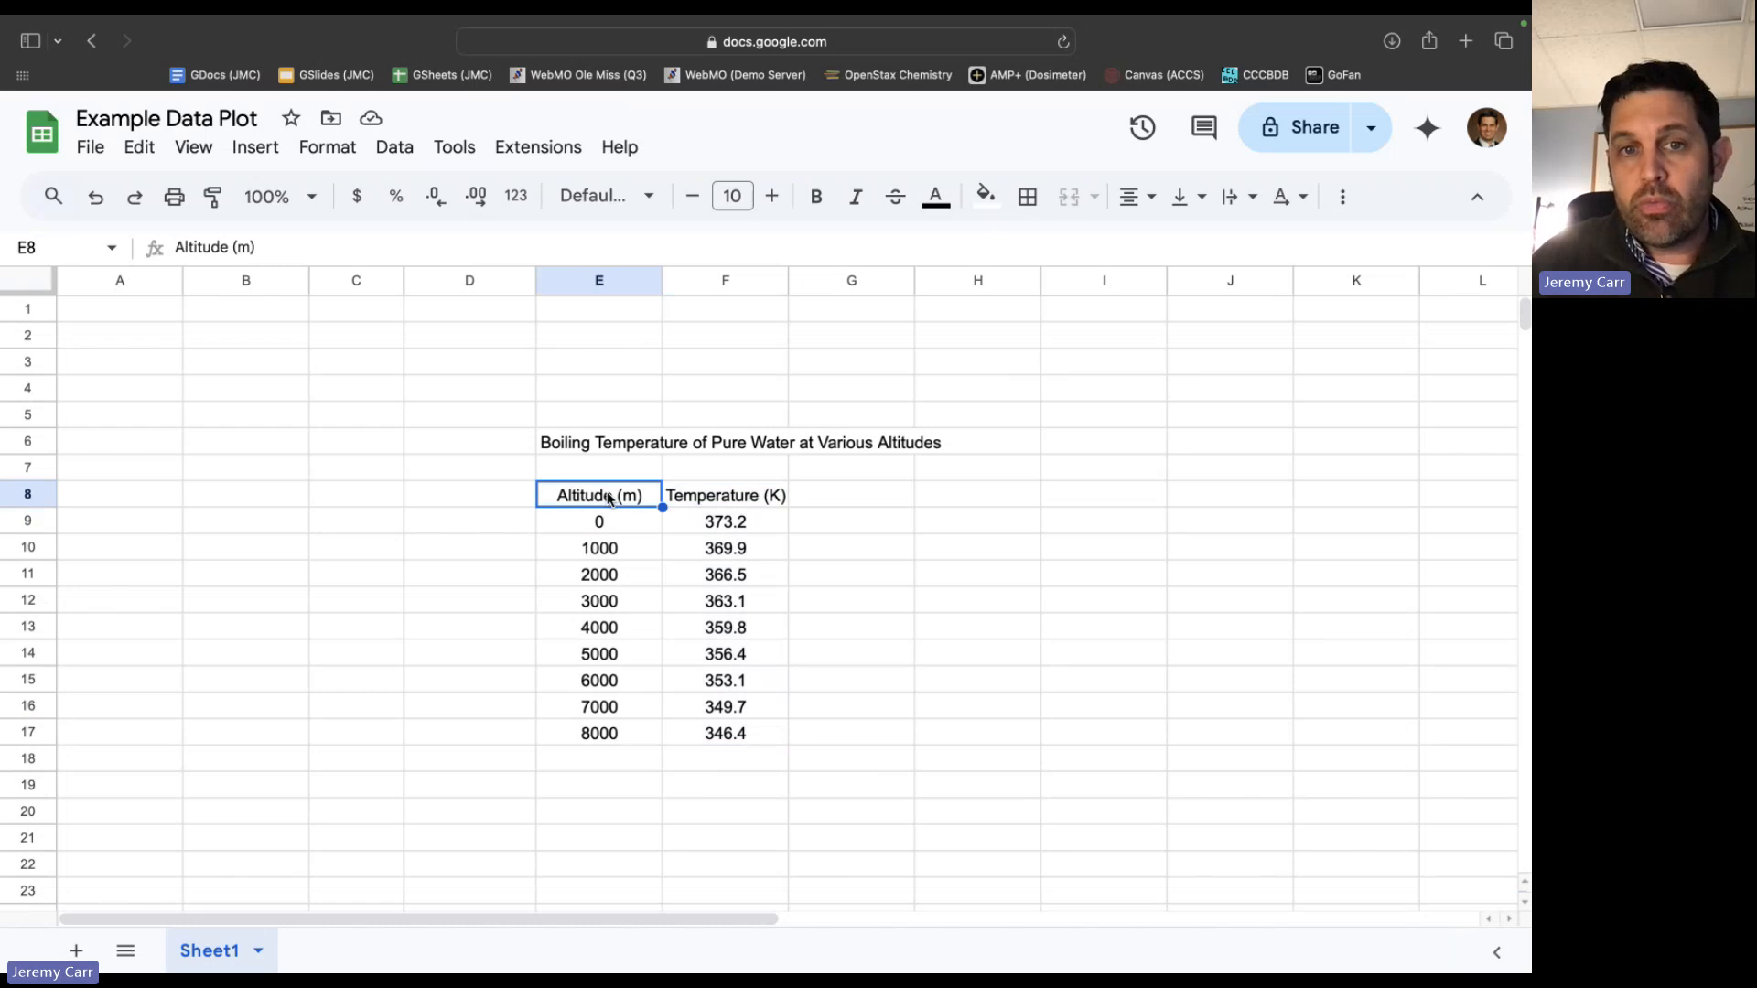
pyautogui.hotkey('shift', 'Right')
pyautogui.hotkey('shift', 'Down')
pyautogui.hotkey('shift', 'Down')
pyautogui.hotkey('shift', 'Down')
pyautogui.hotkey('shift', 'Down')
pyautogui.hotkey('shift', 'Down')
pyautogui.hotkey('shift', 'Down')
pyautogui.hotkey('shift', 'Down')
pyautogui.hotkey('shift', 'Down')
pyautogui.hotkey('shift', 'Down')
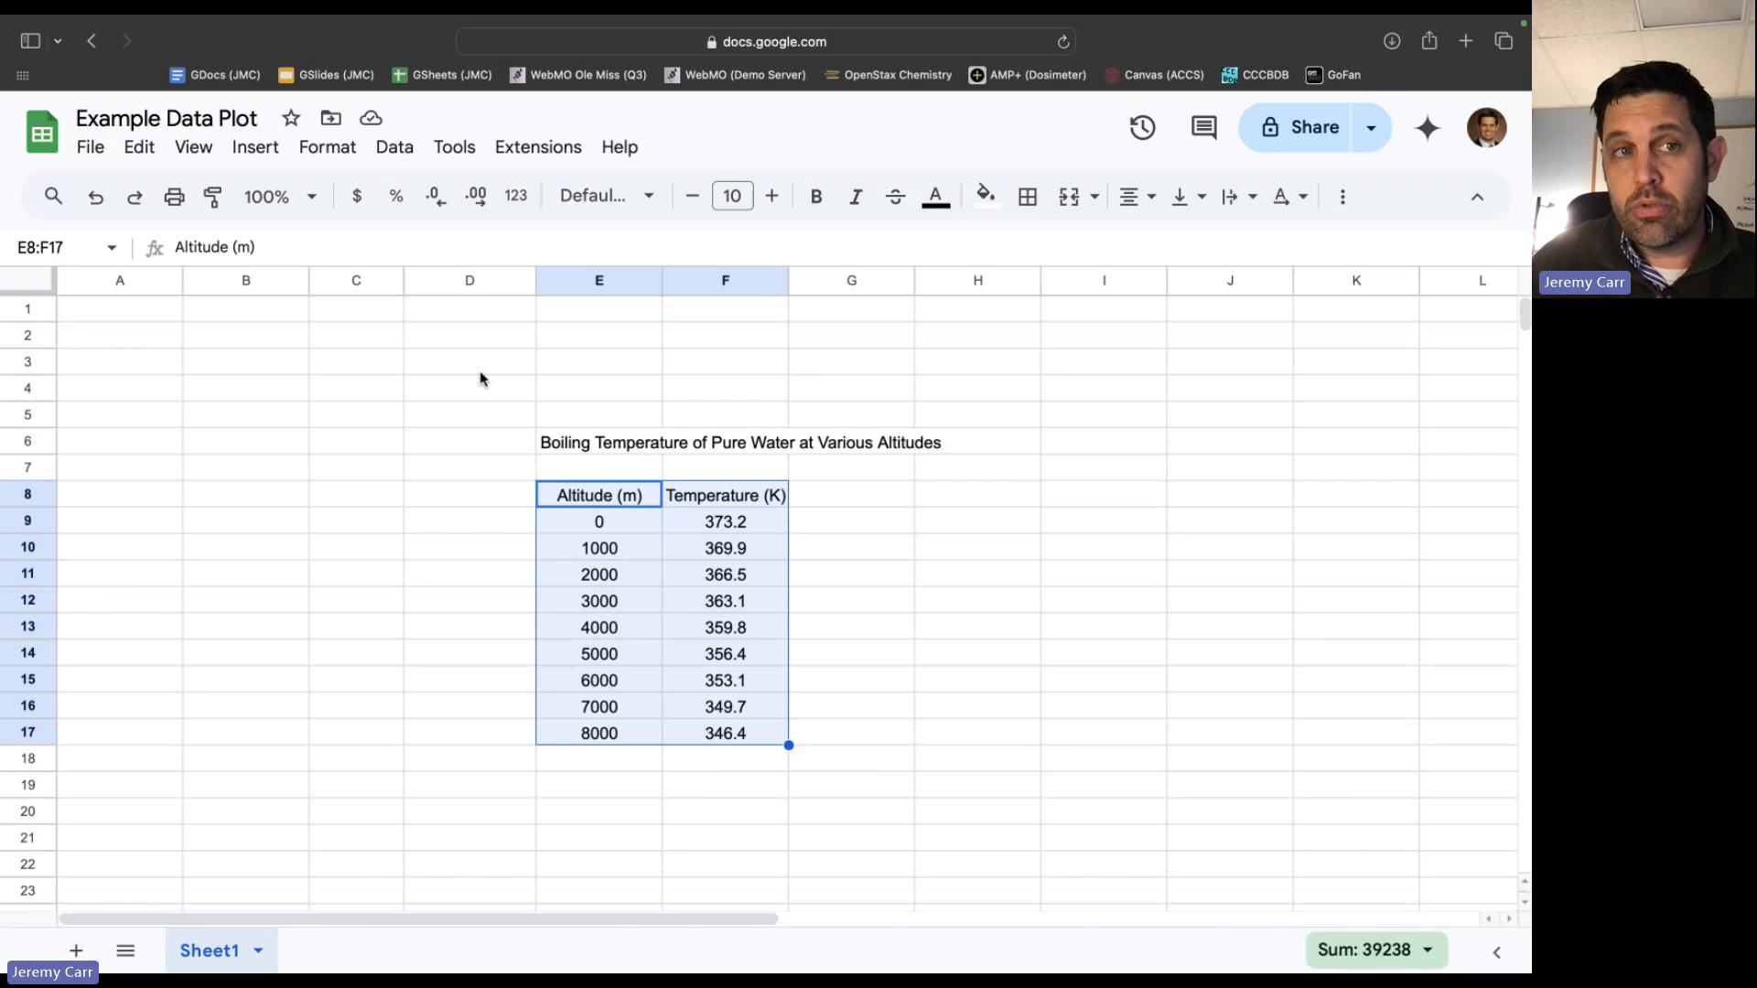
pyautogui.click(273, 152)
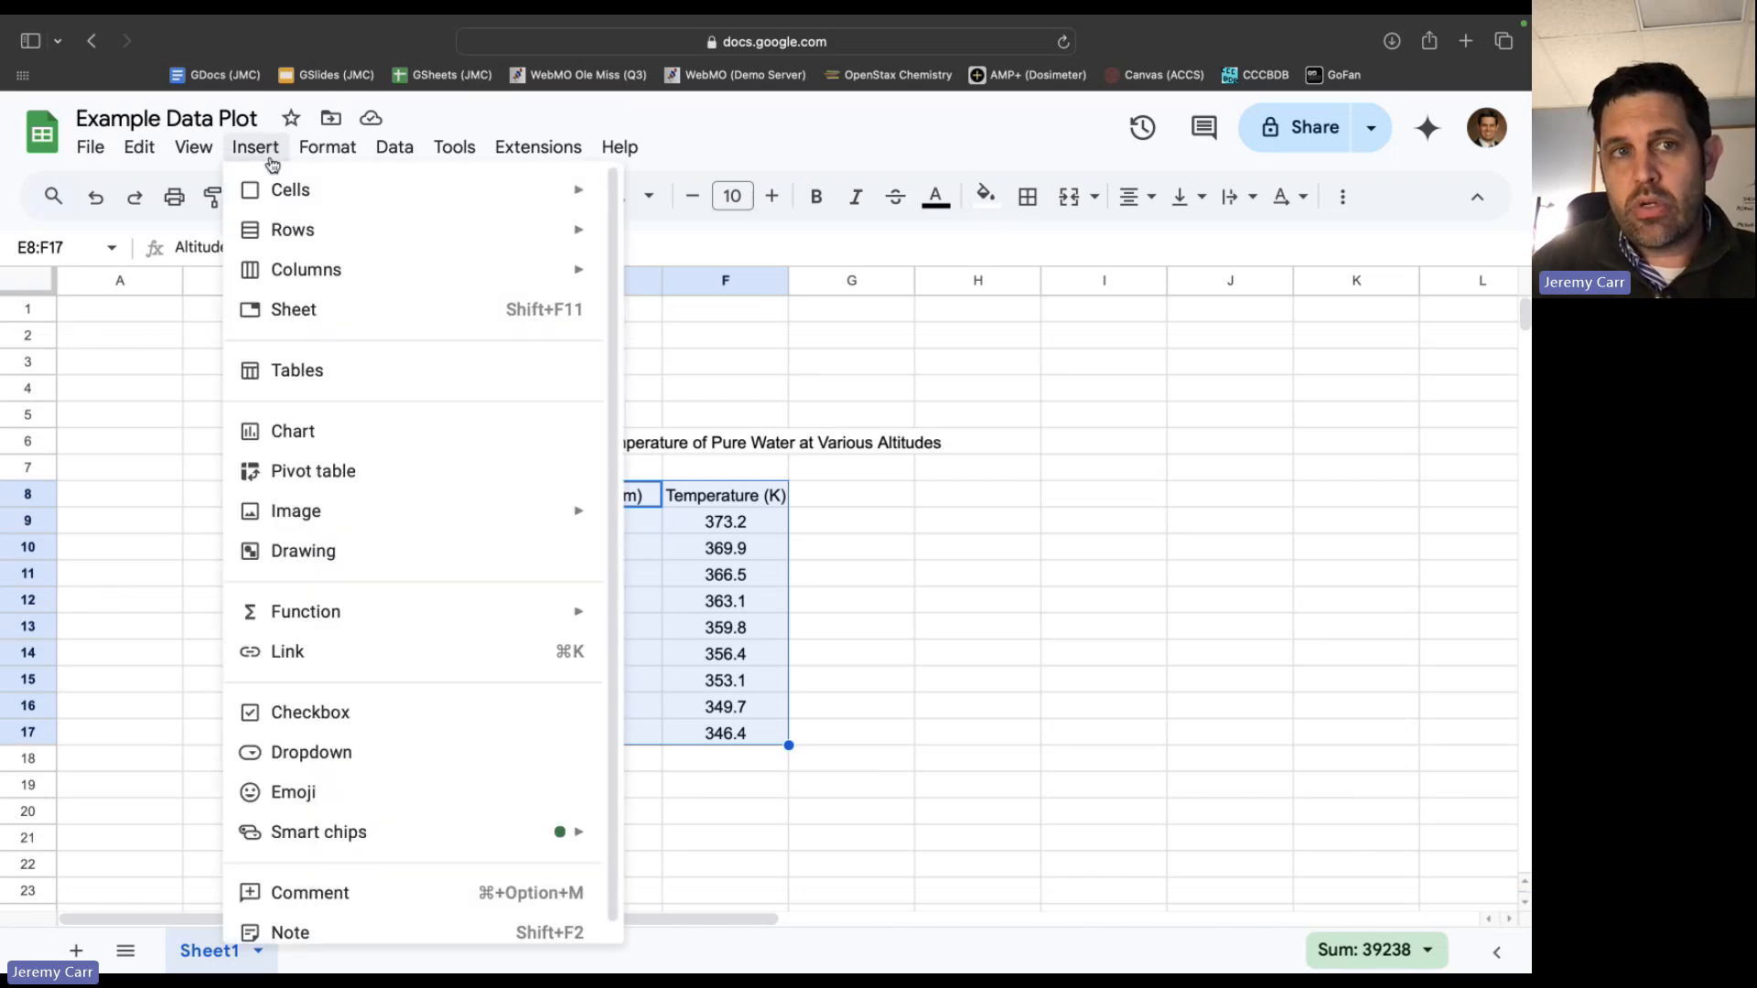
pyautogui.click(332, 440)
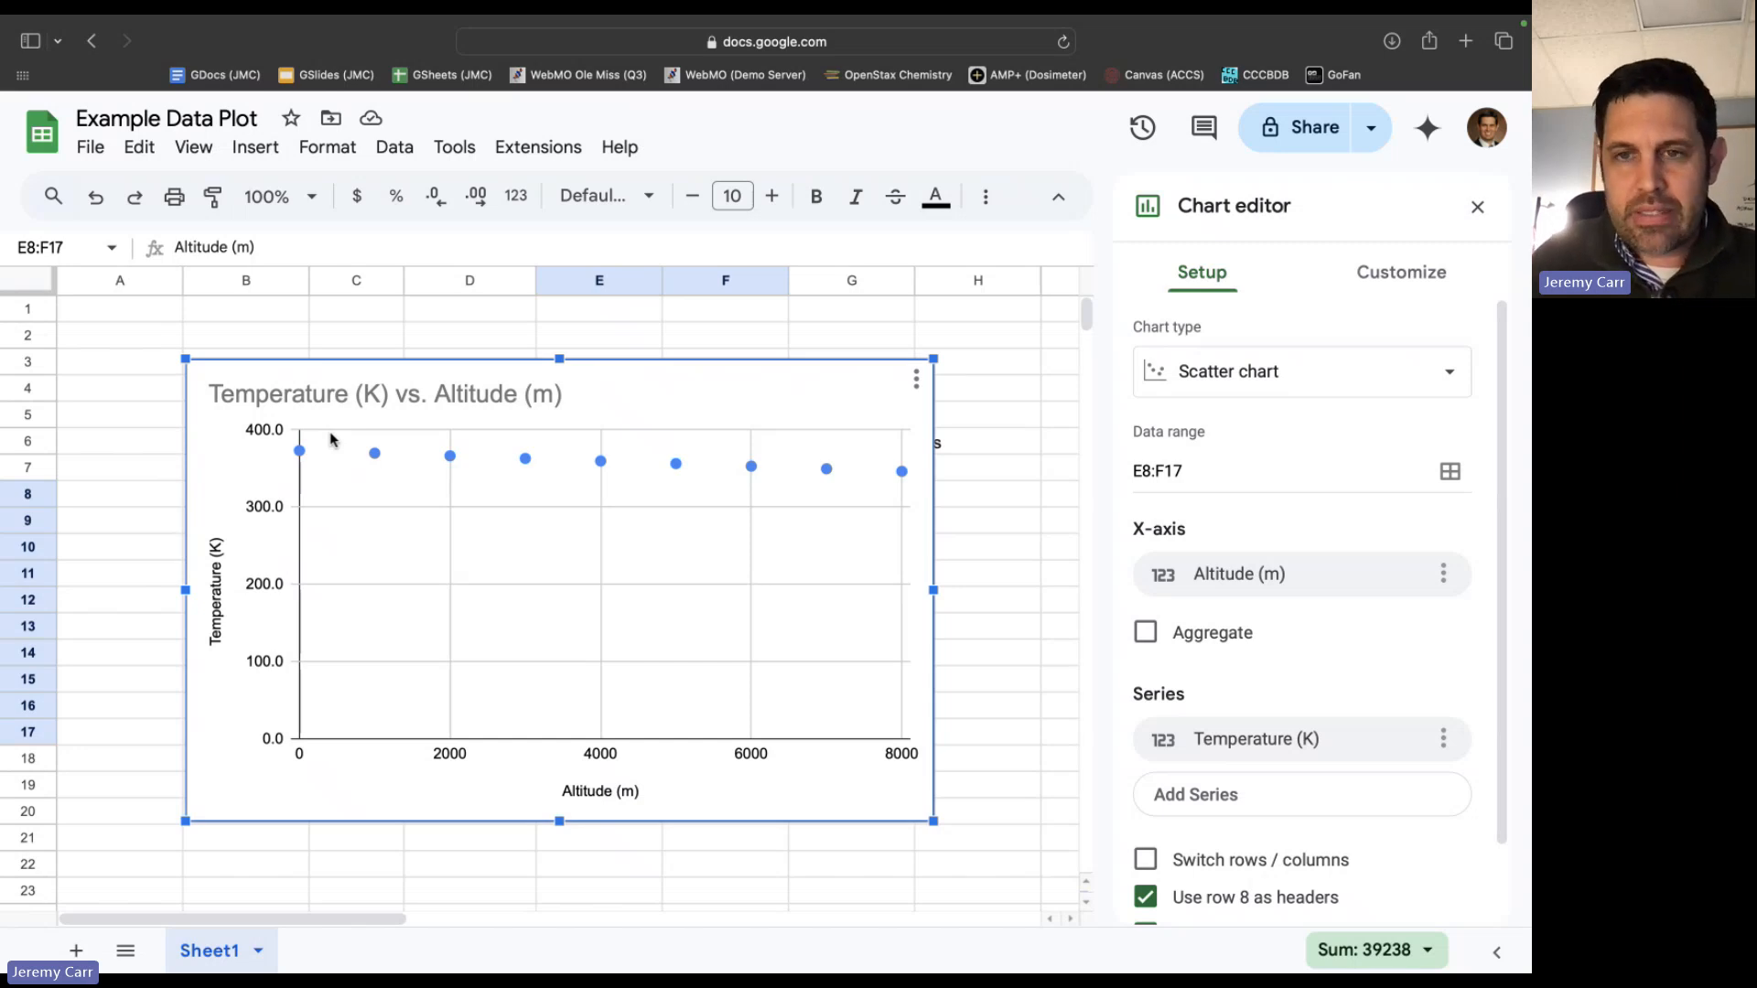
pyautogui.click(1452, 377)
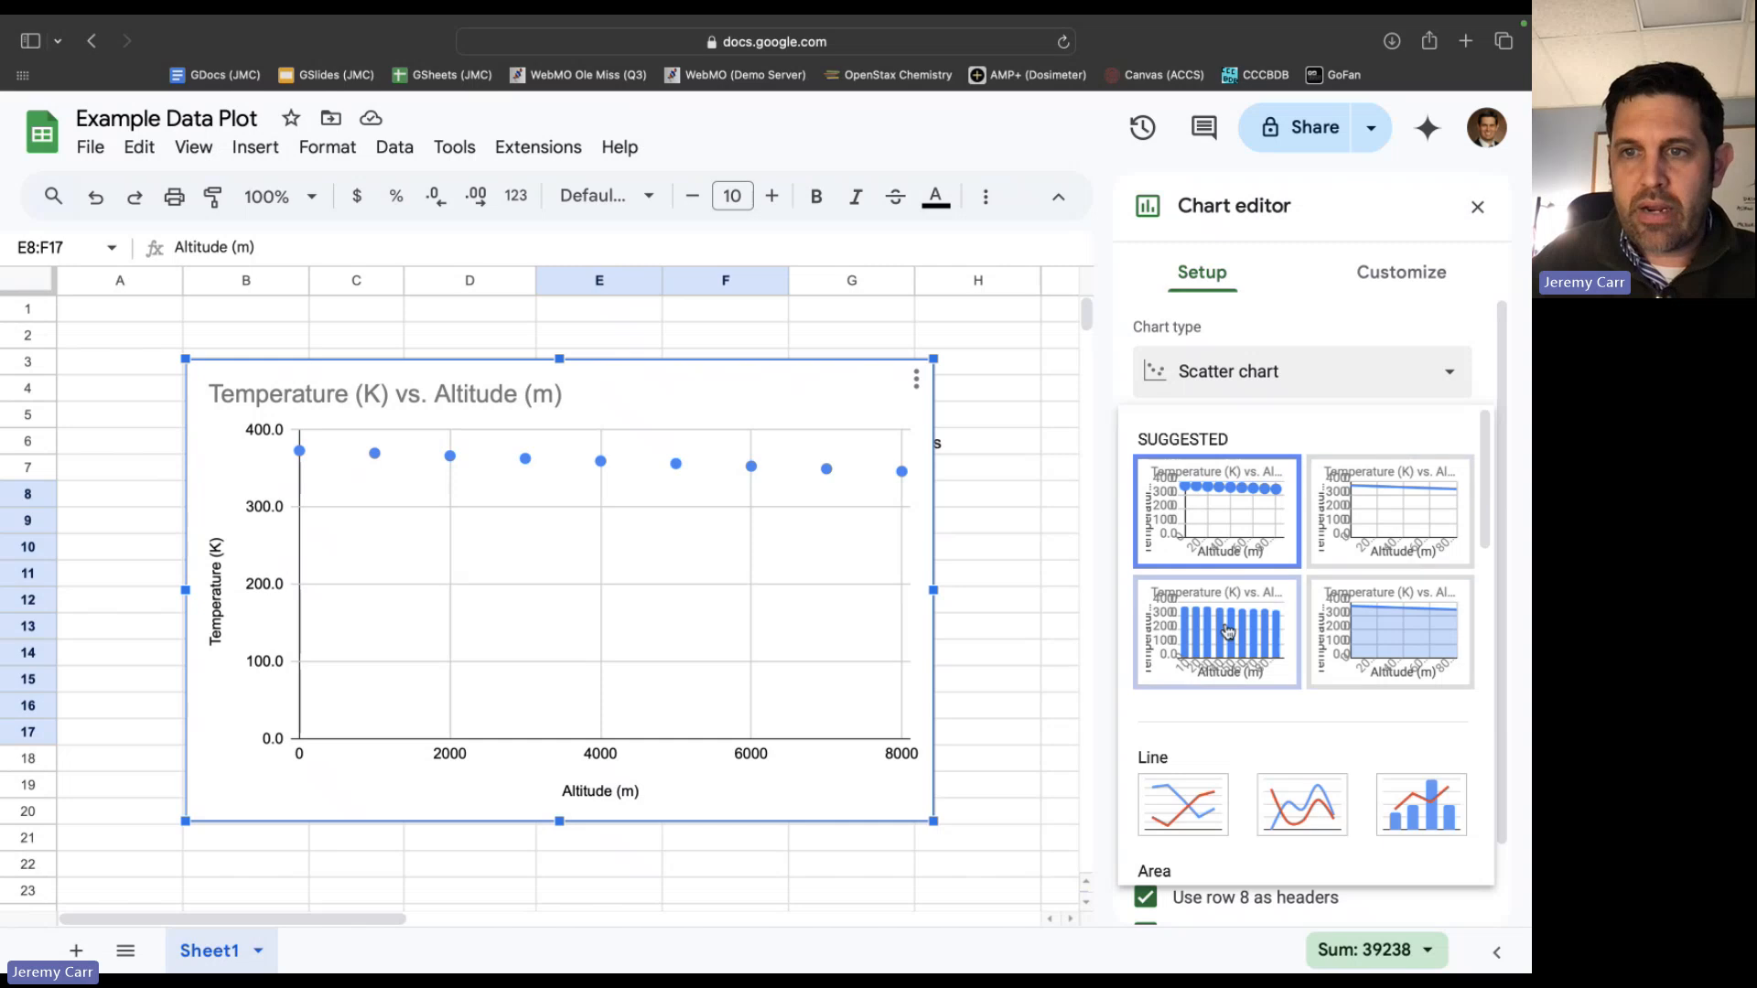
pyautogui.click(1446, 377)
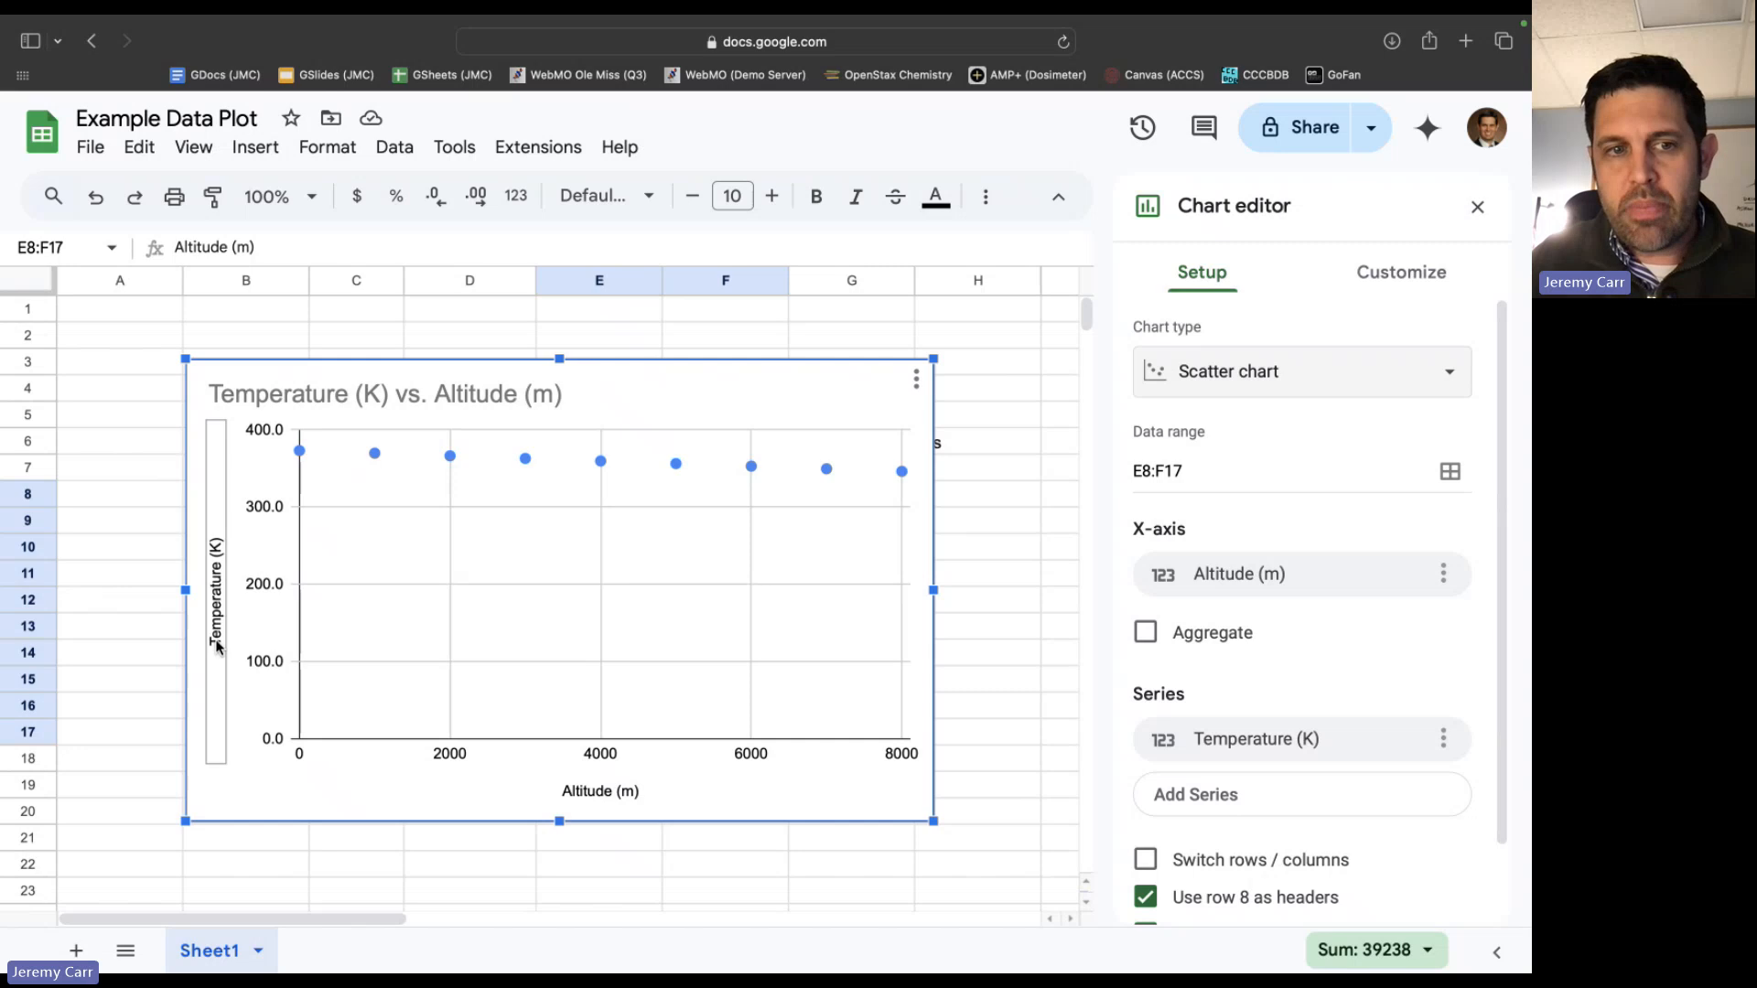
# Move the temperature versus altitude chart to its own sheet and dismiss the message notification.
pyautogui.click(916, 379)
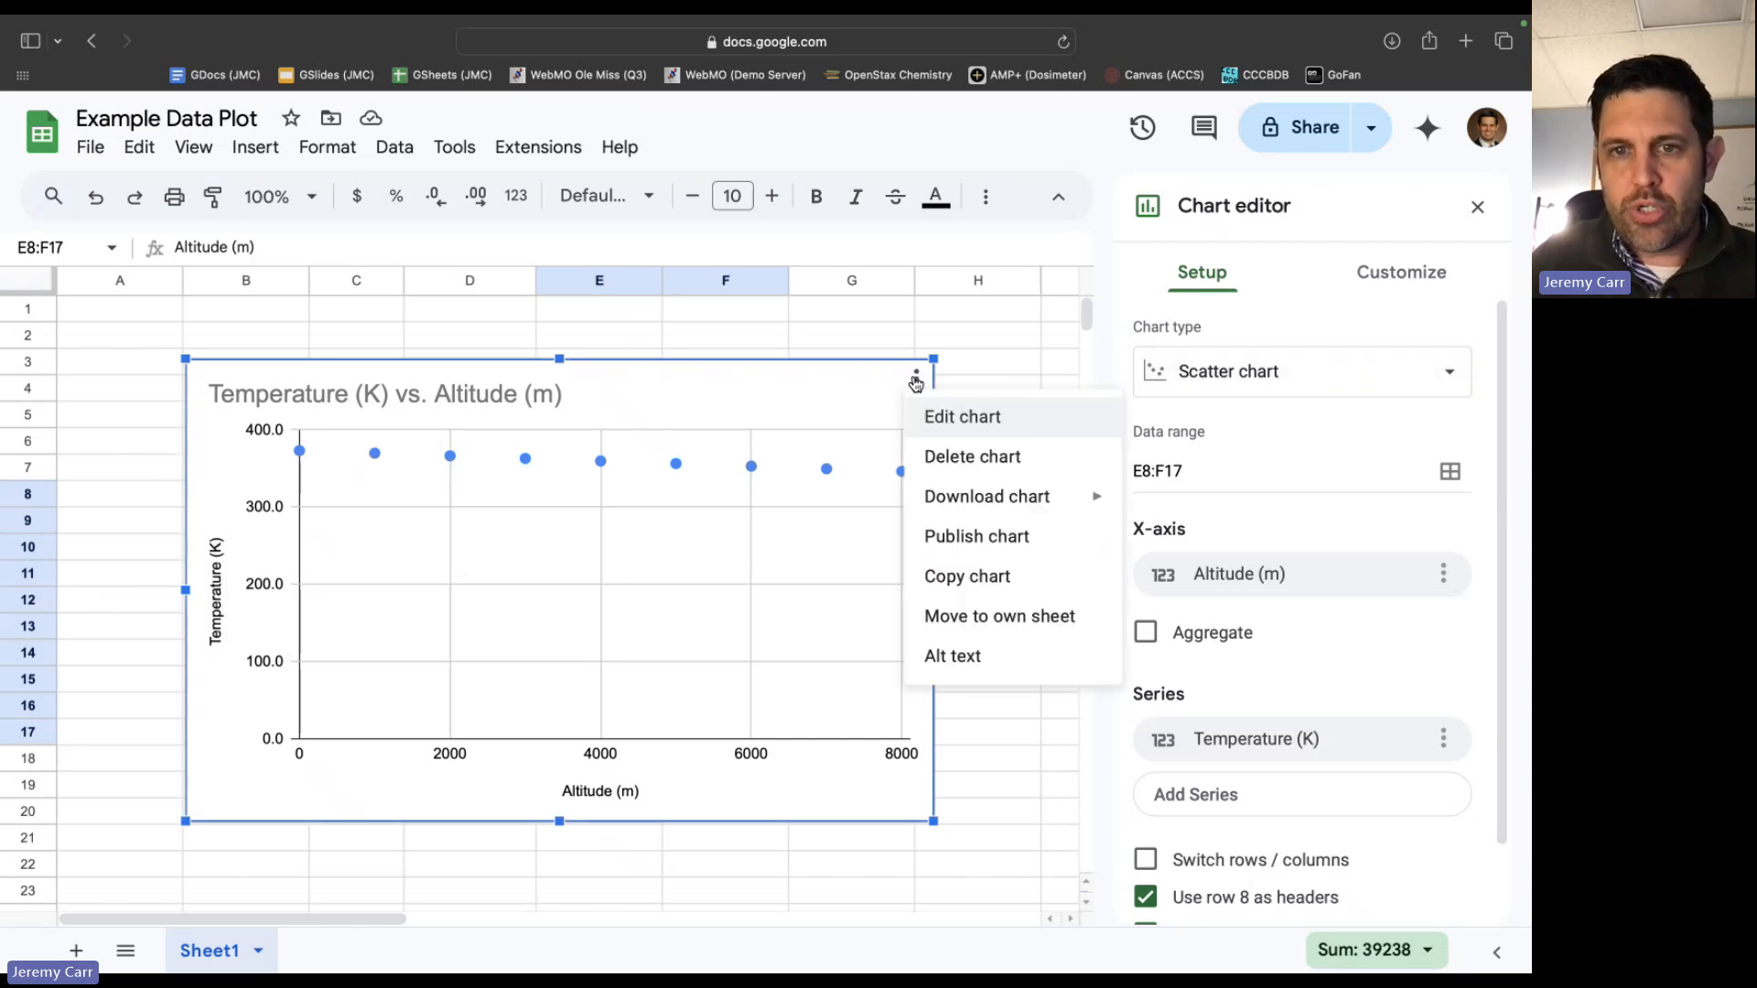
pyautogui.click(968, 618)
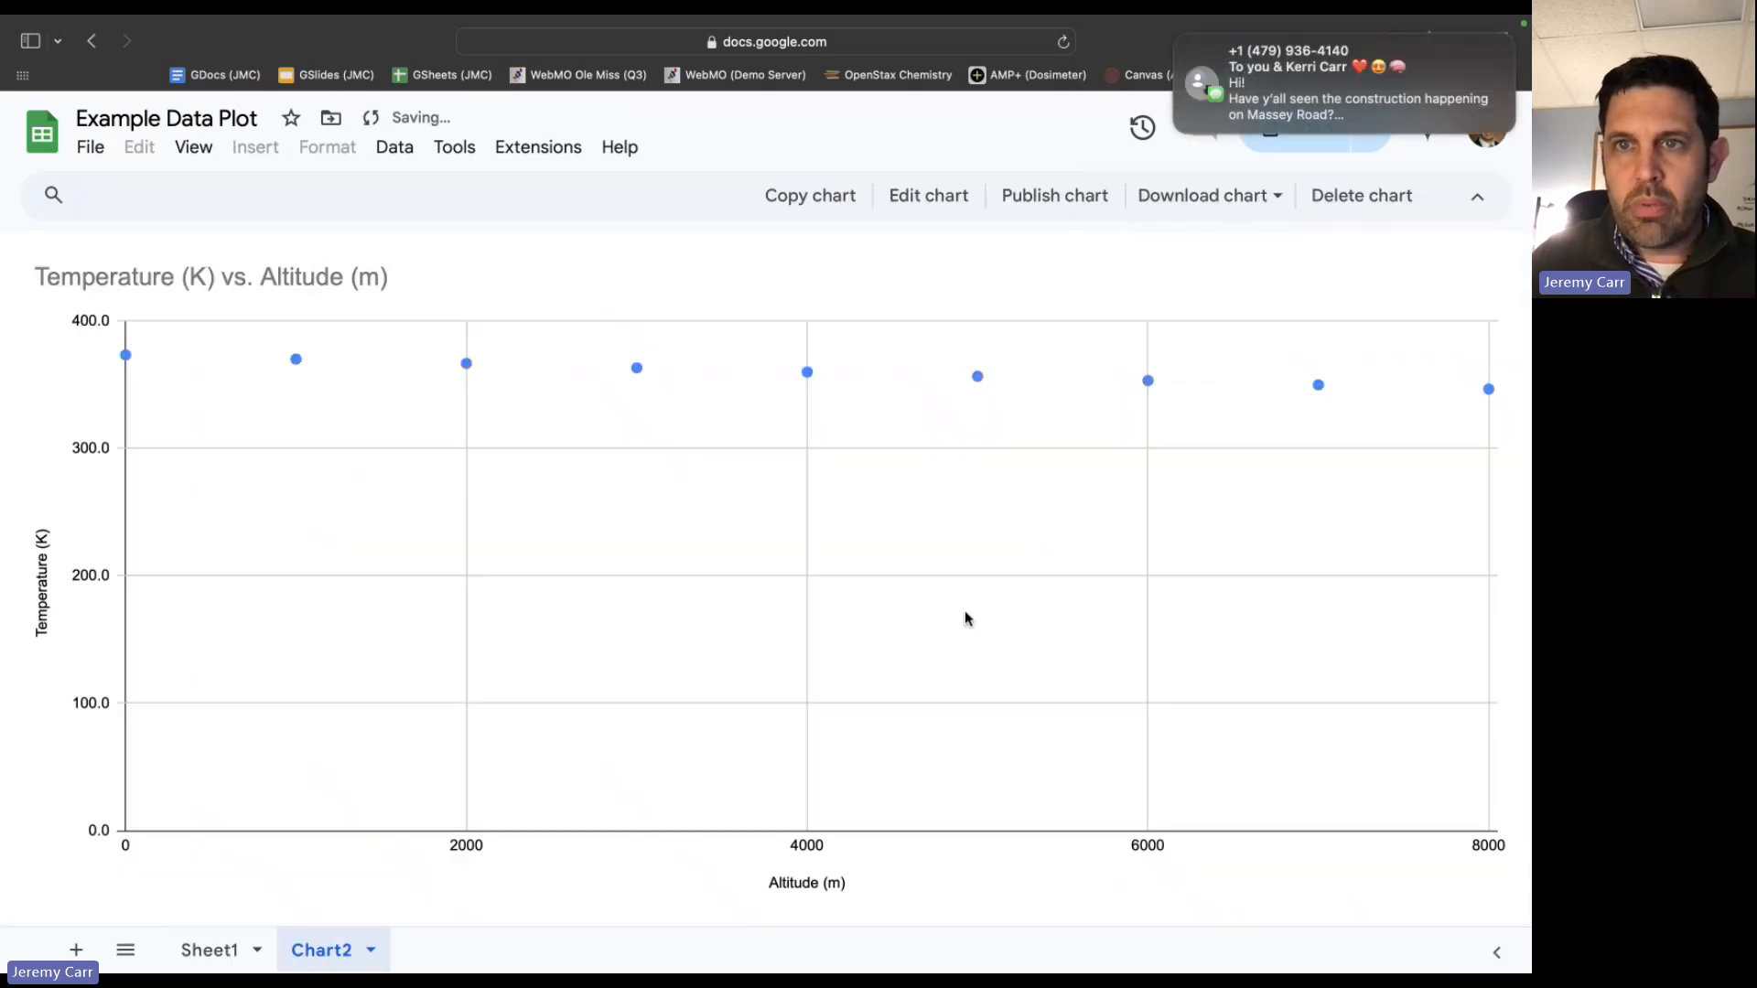
pyautogui.click(1177, 35)
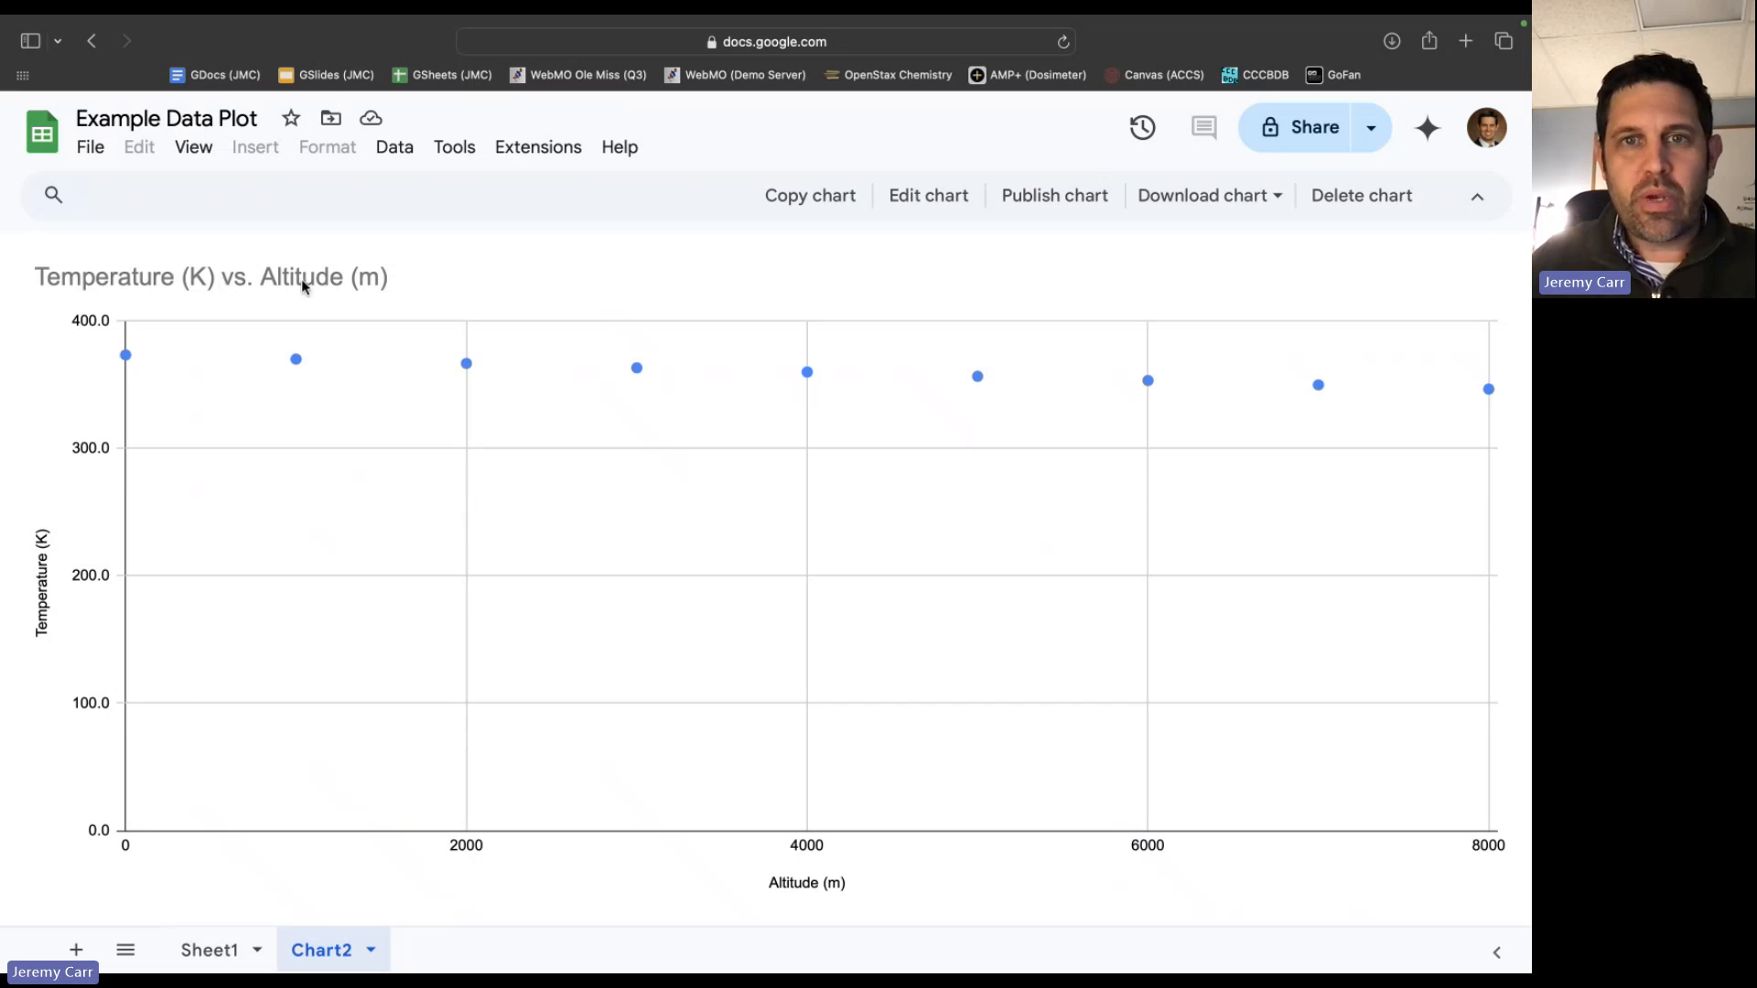
# Change the chart title to "Boiling Temperature for Water at Various Altitudes".
pyautogui.click(922, 203)
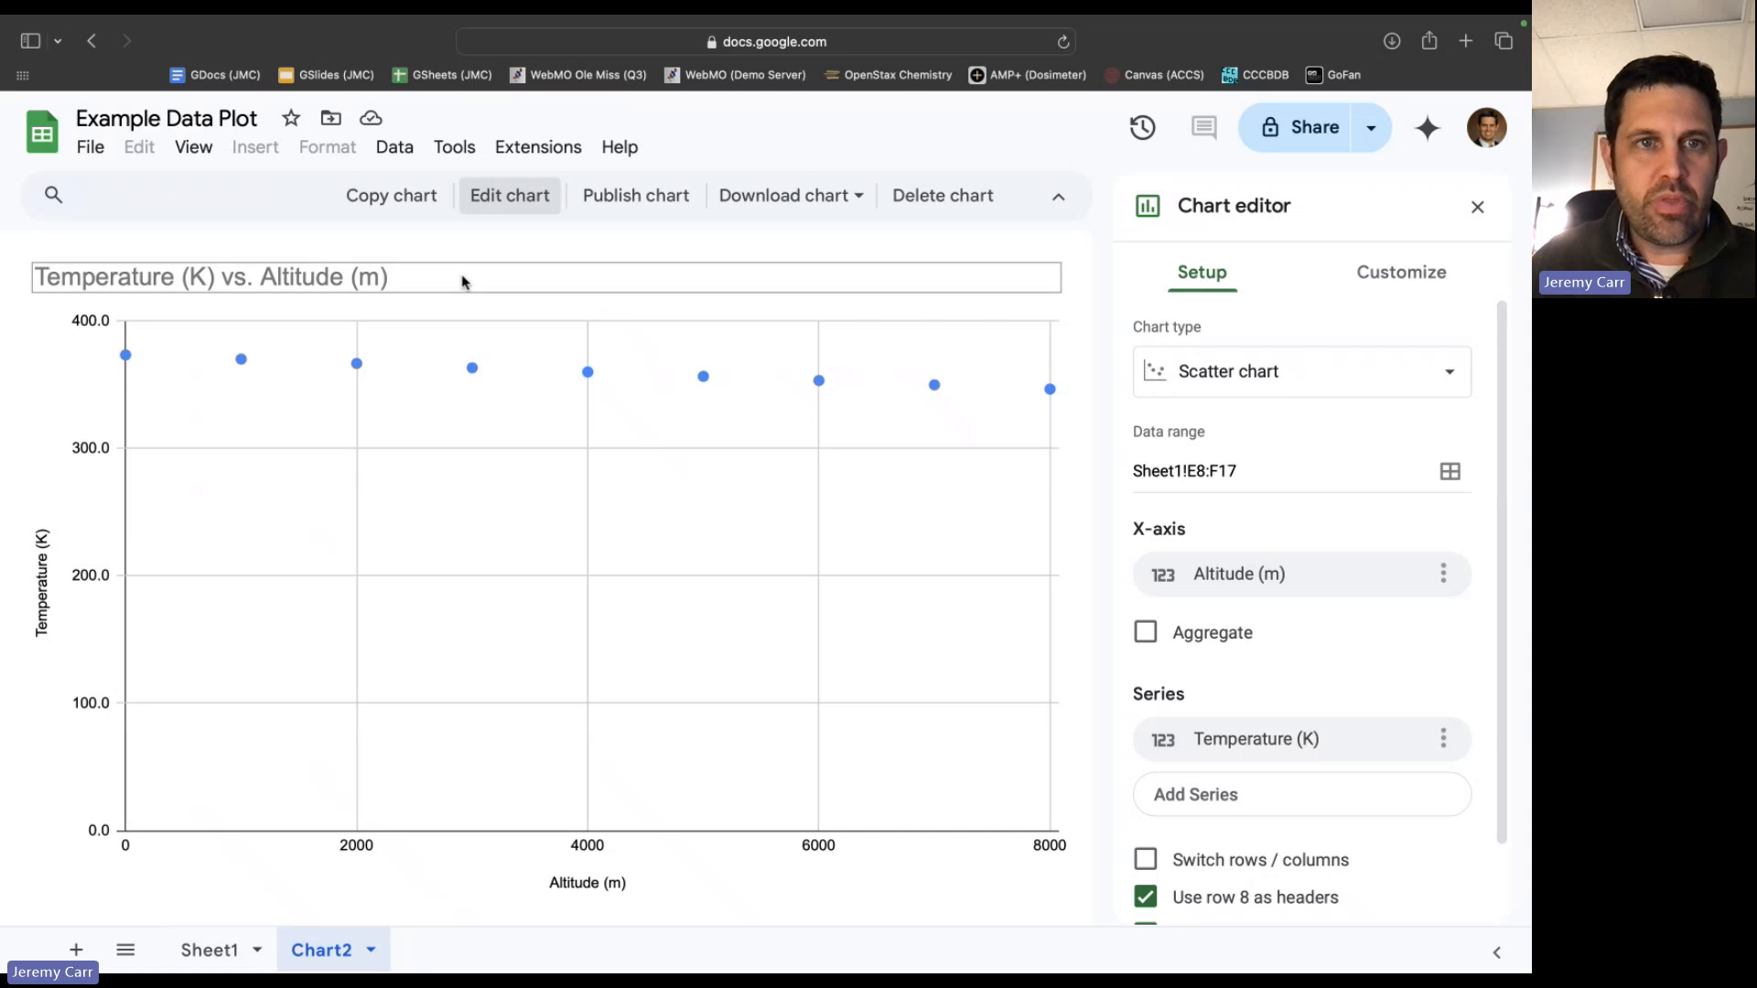
pyautogui.click(435, 276)
pyautogui.click(390, 274)
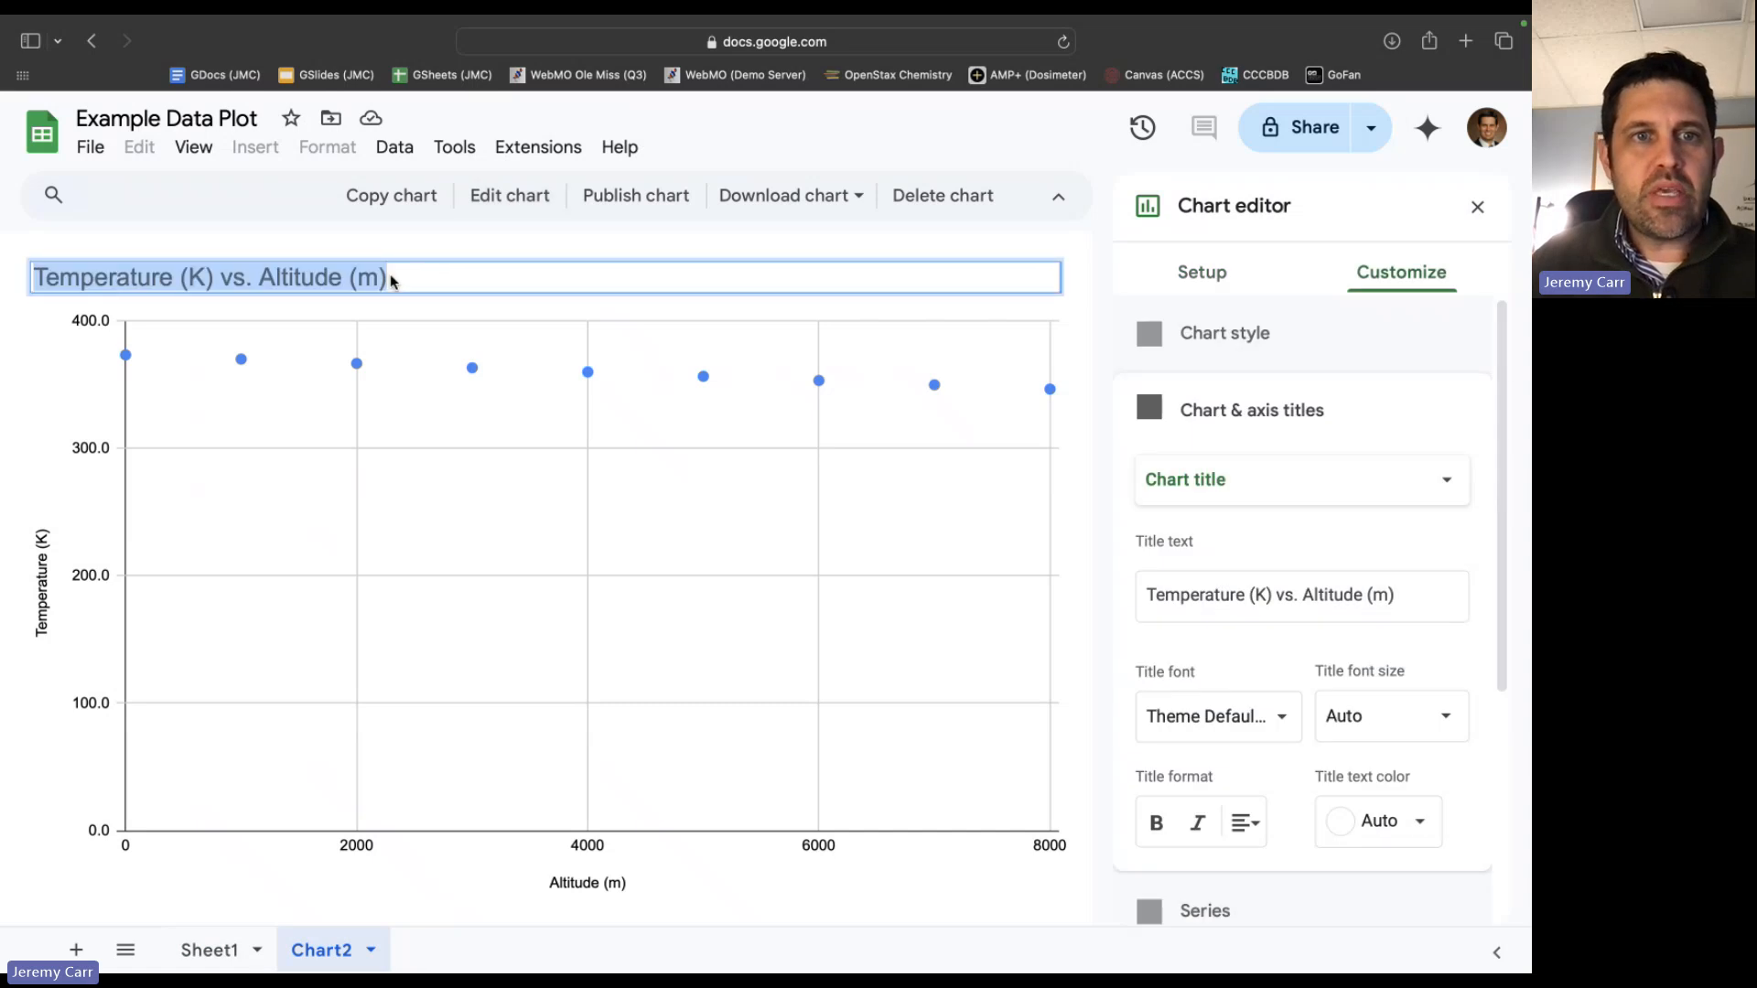
pyautogui.write('Boili')
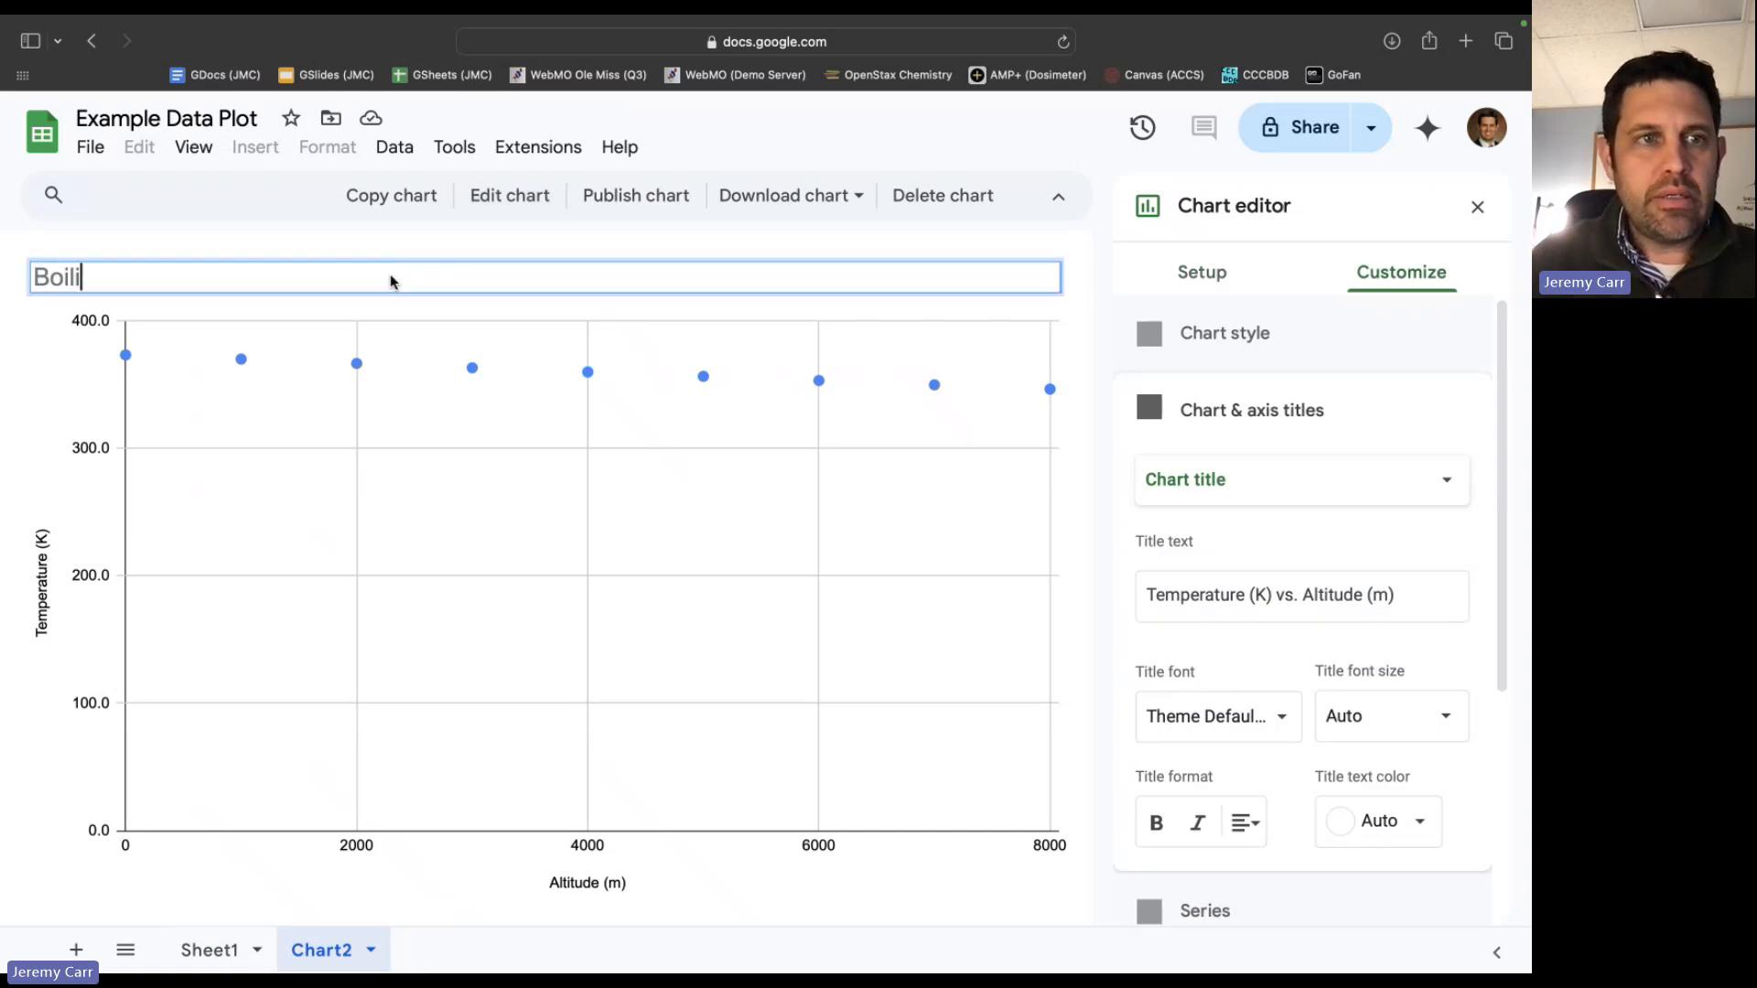
pyautogui.write('ng Temperatur')
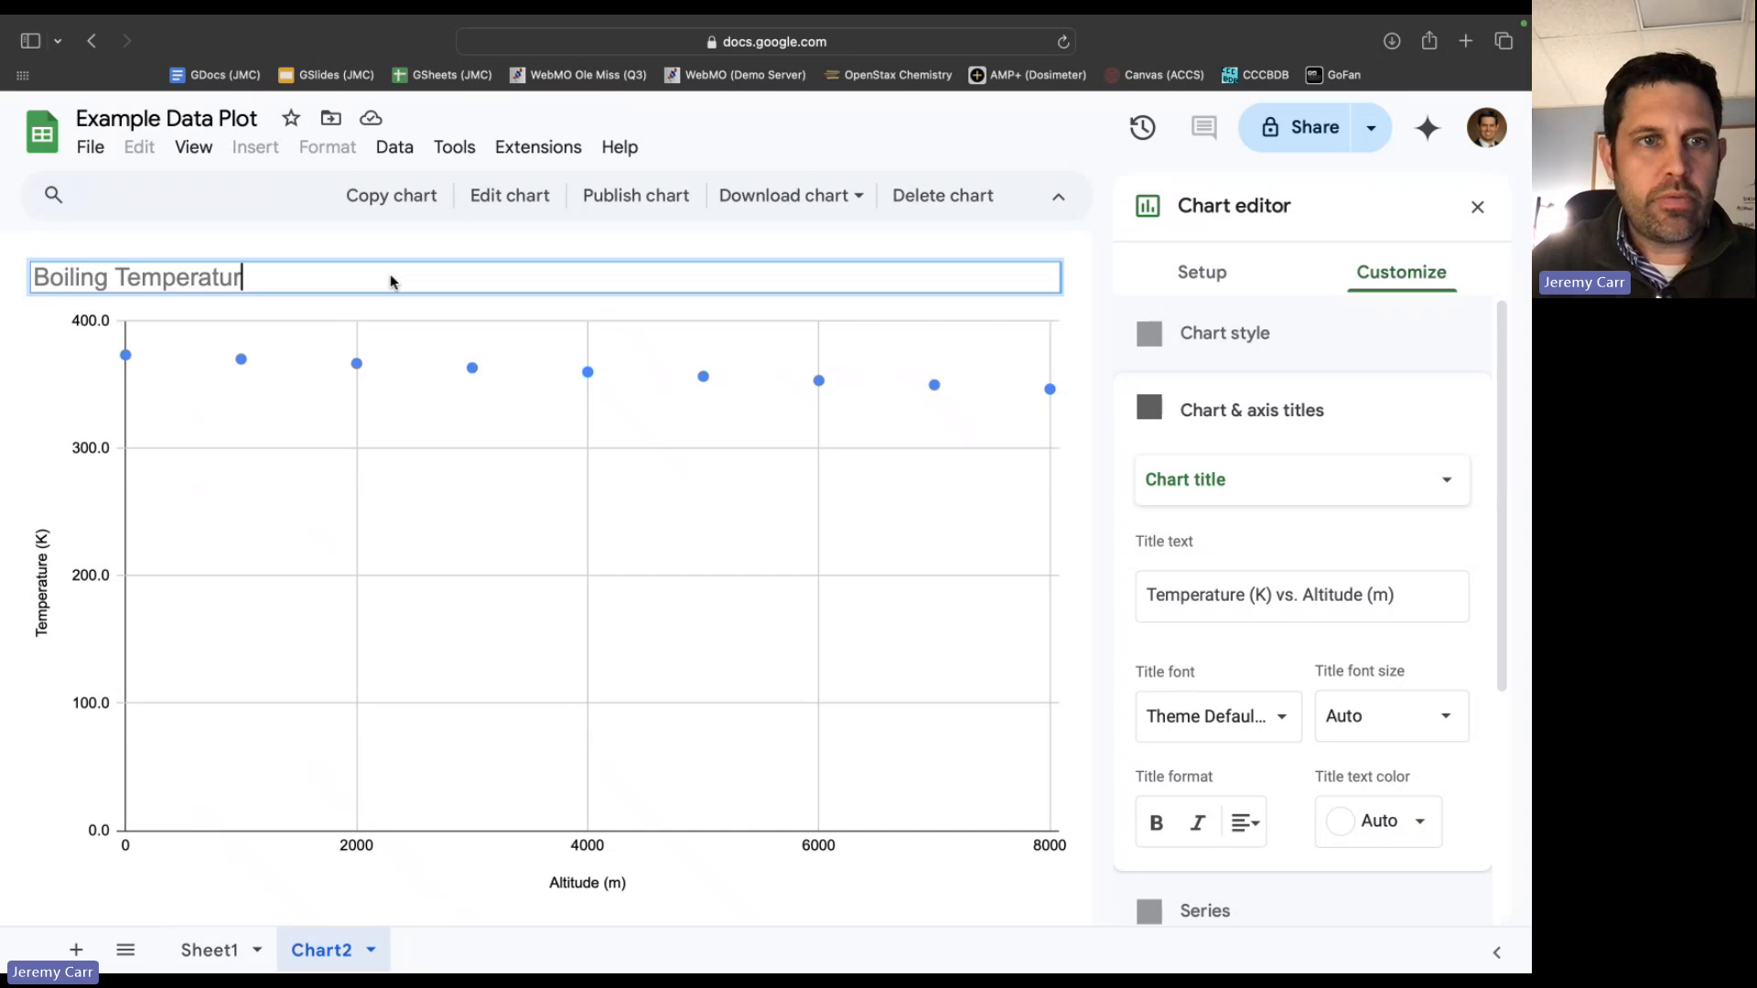
pyautogui.write('e for Water at V')
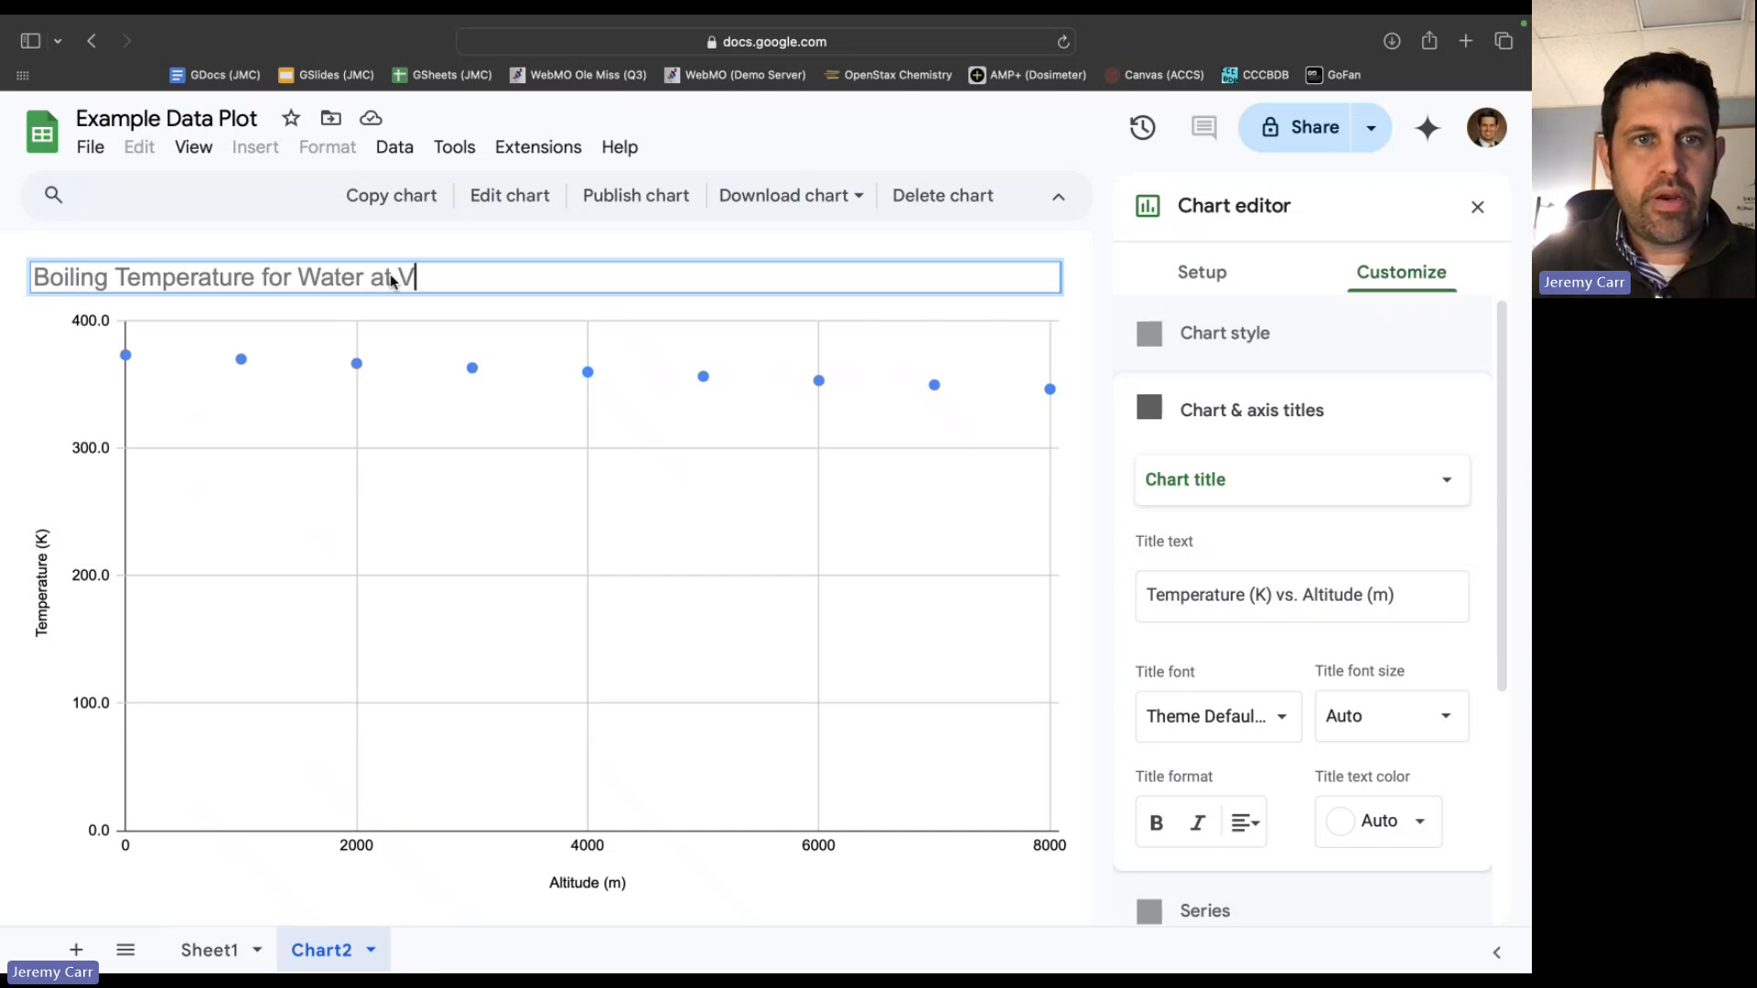
pyautogui.write('arious Alti')
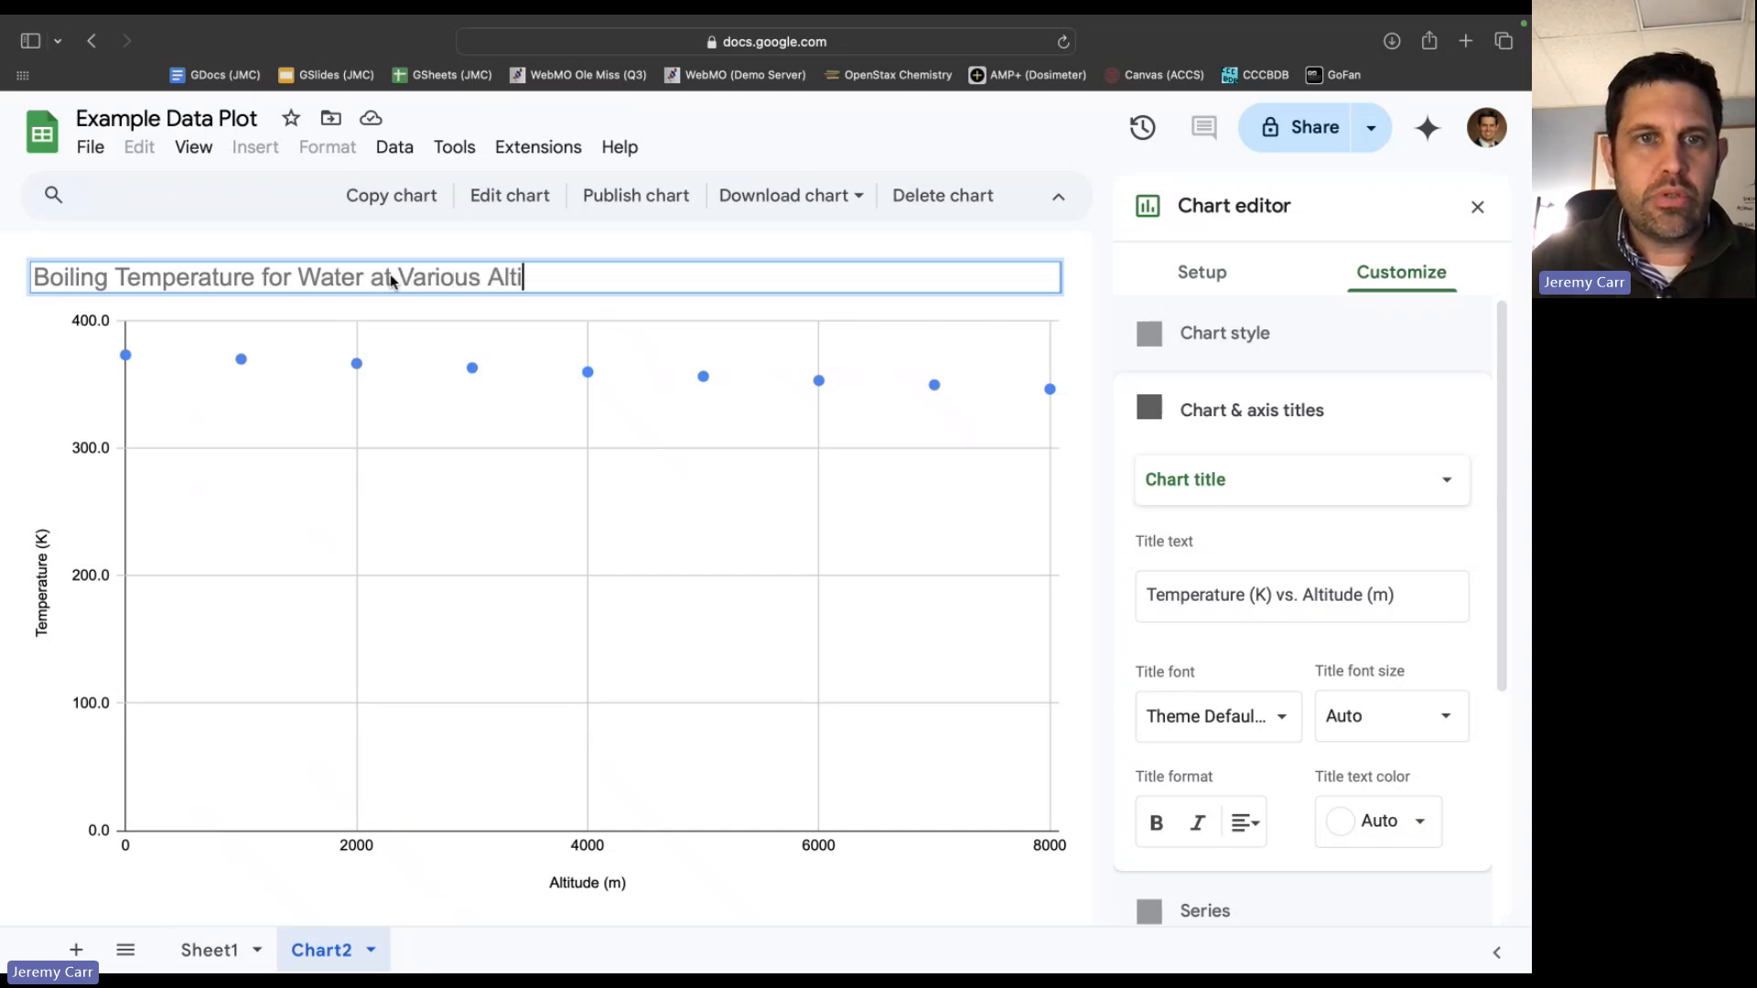
pyautogui.write('tudes')
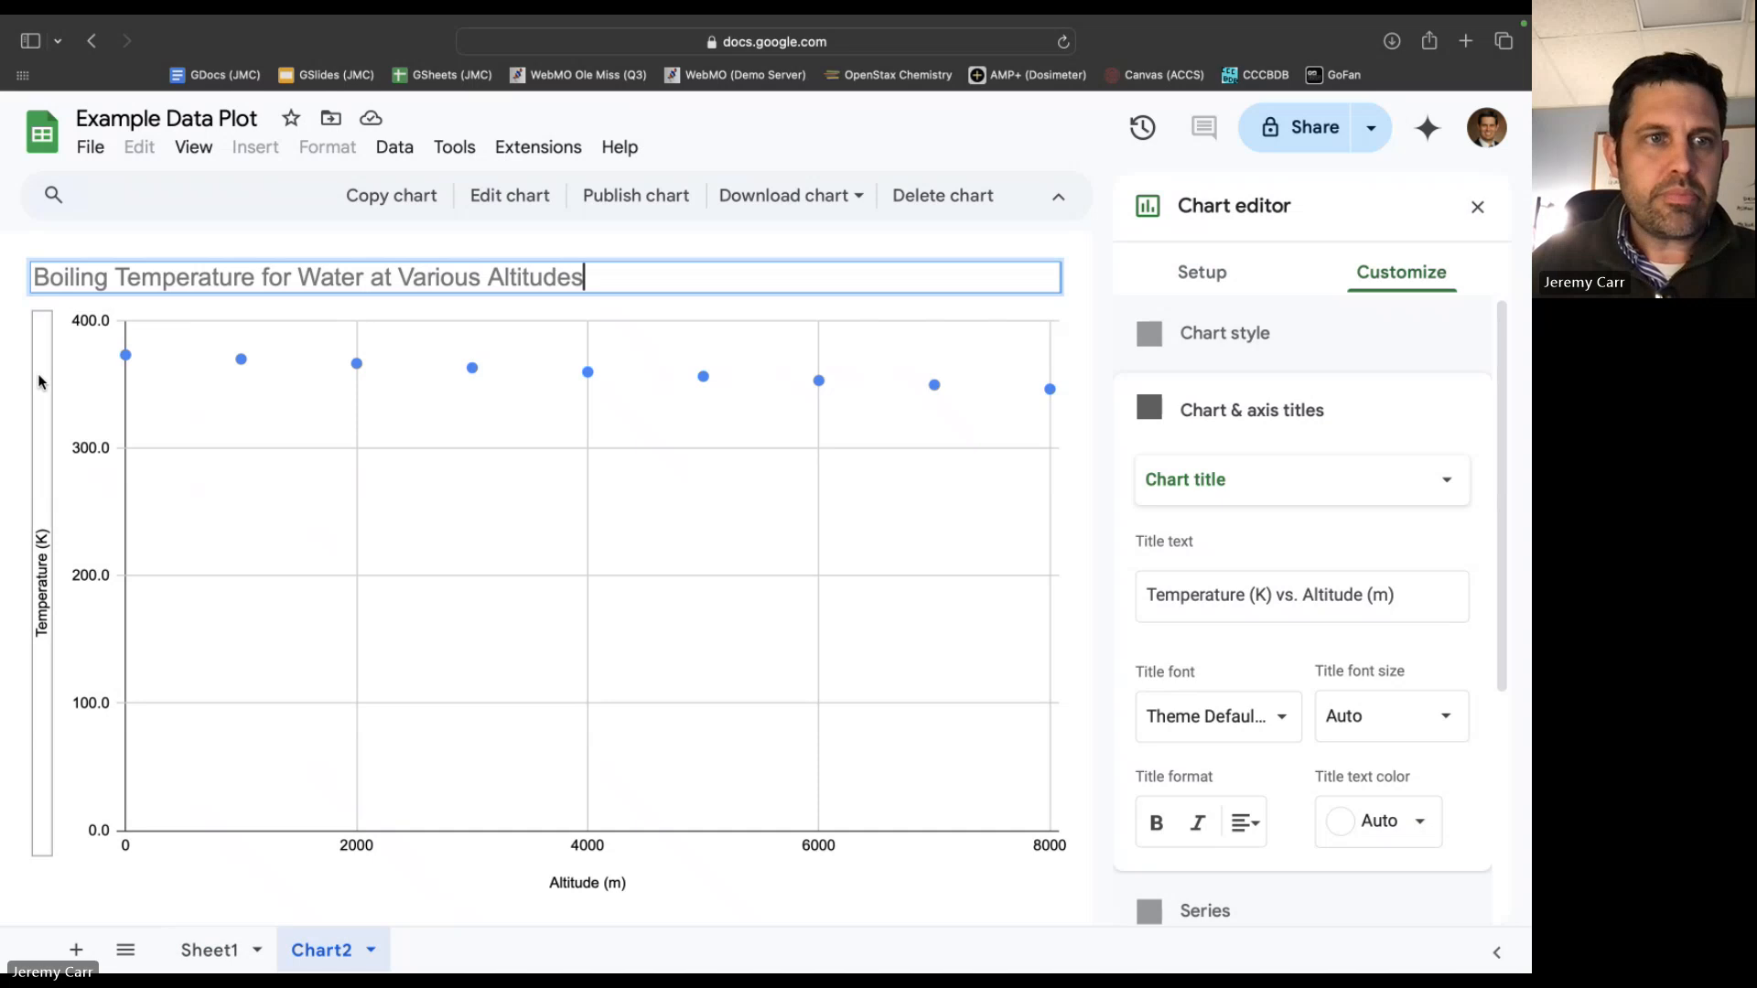
pyautogui.click(388, 315)
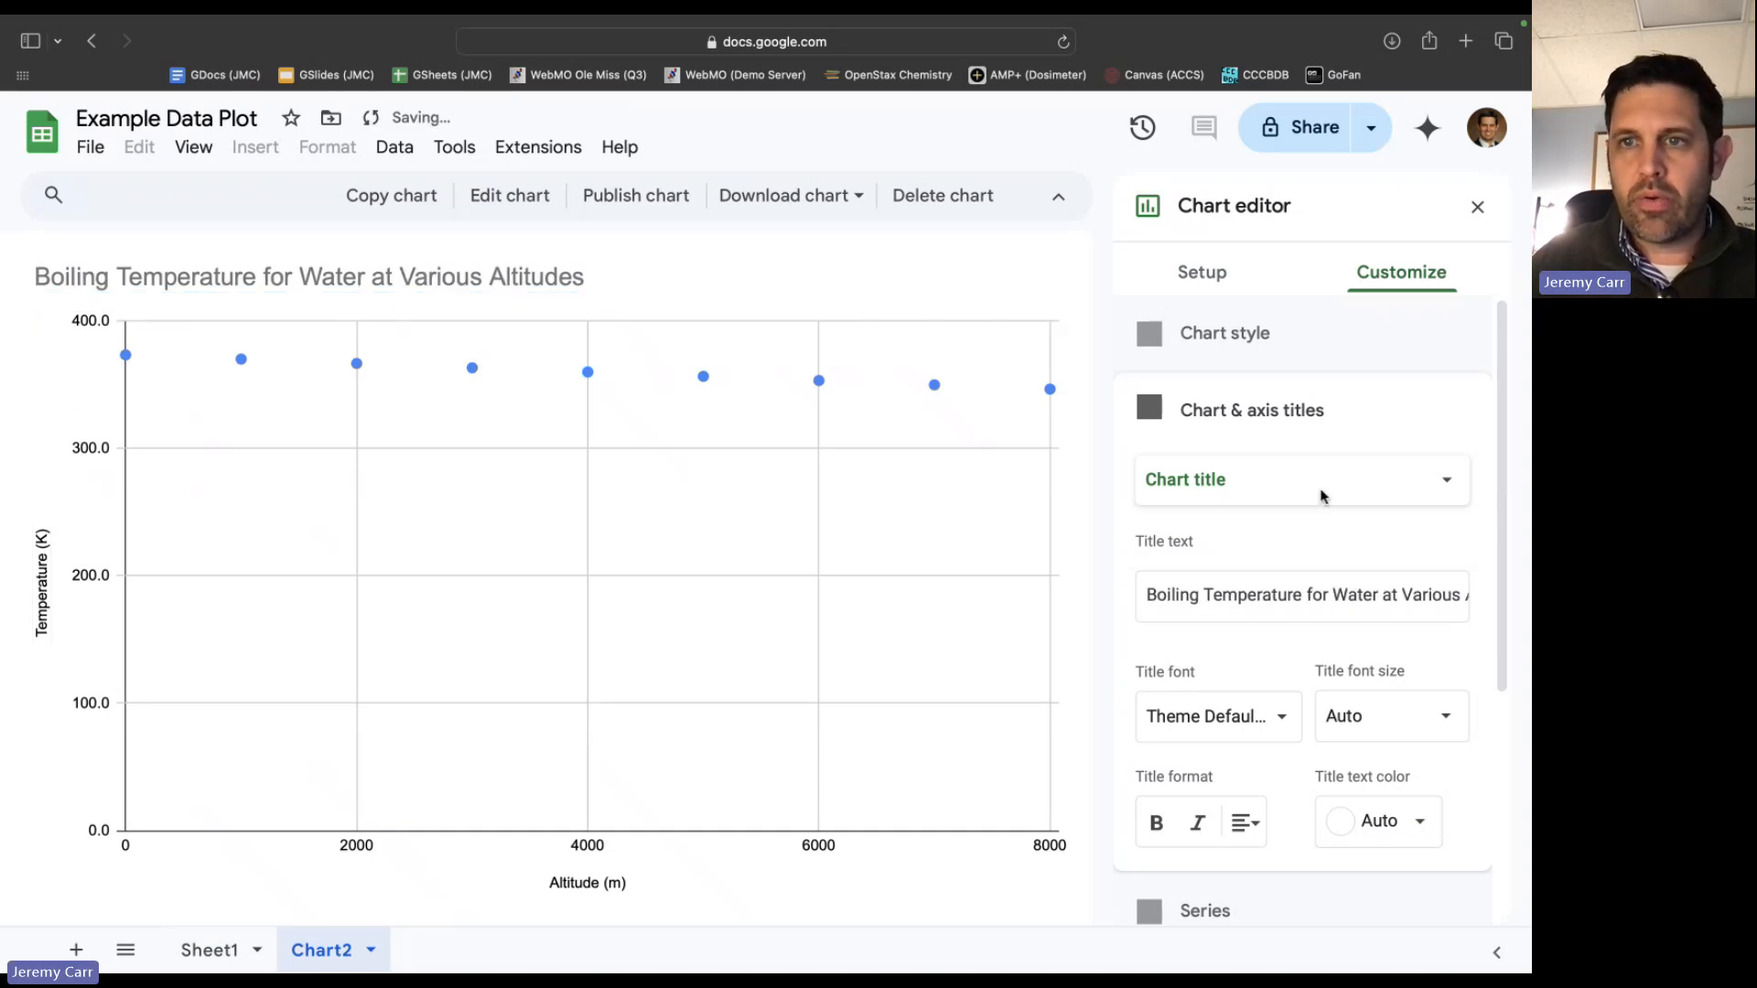
pyautogui.click(1231, 281)
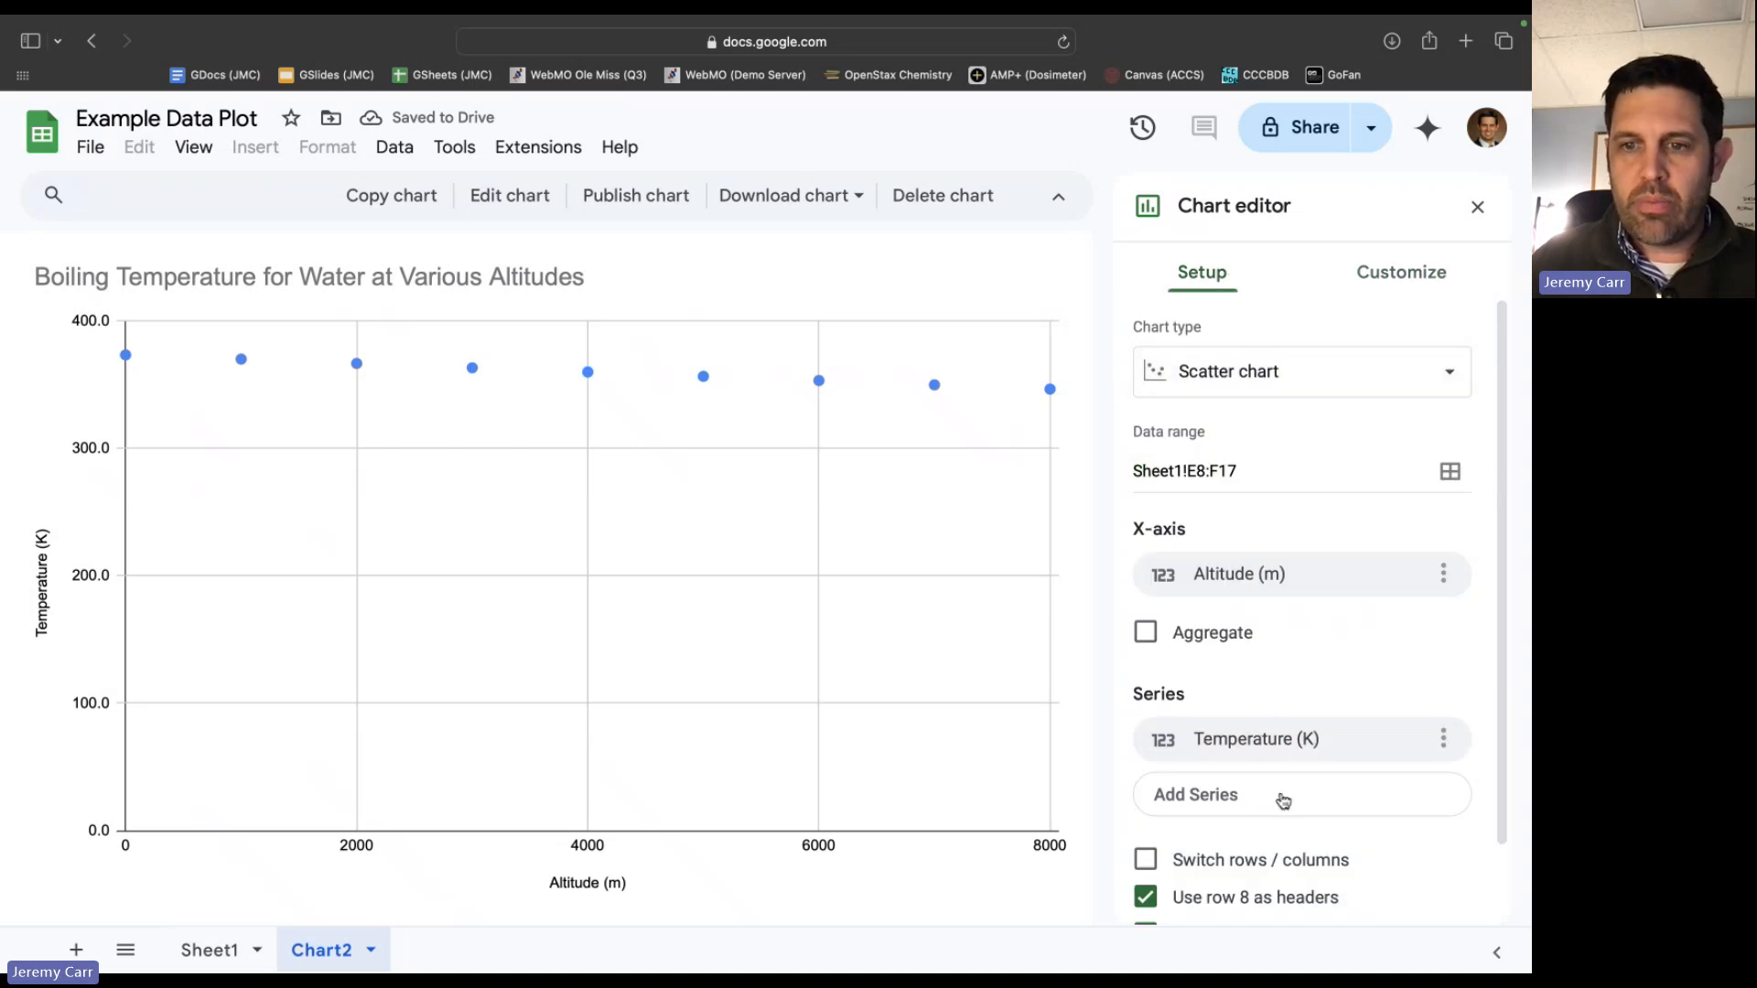
pyautogui.scroll(-2, 1314, 732)
pyautogui.scroll(2, 1314, 731)
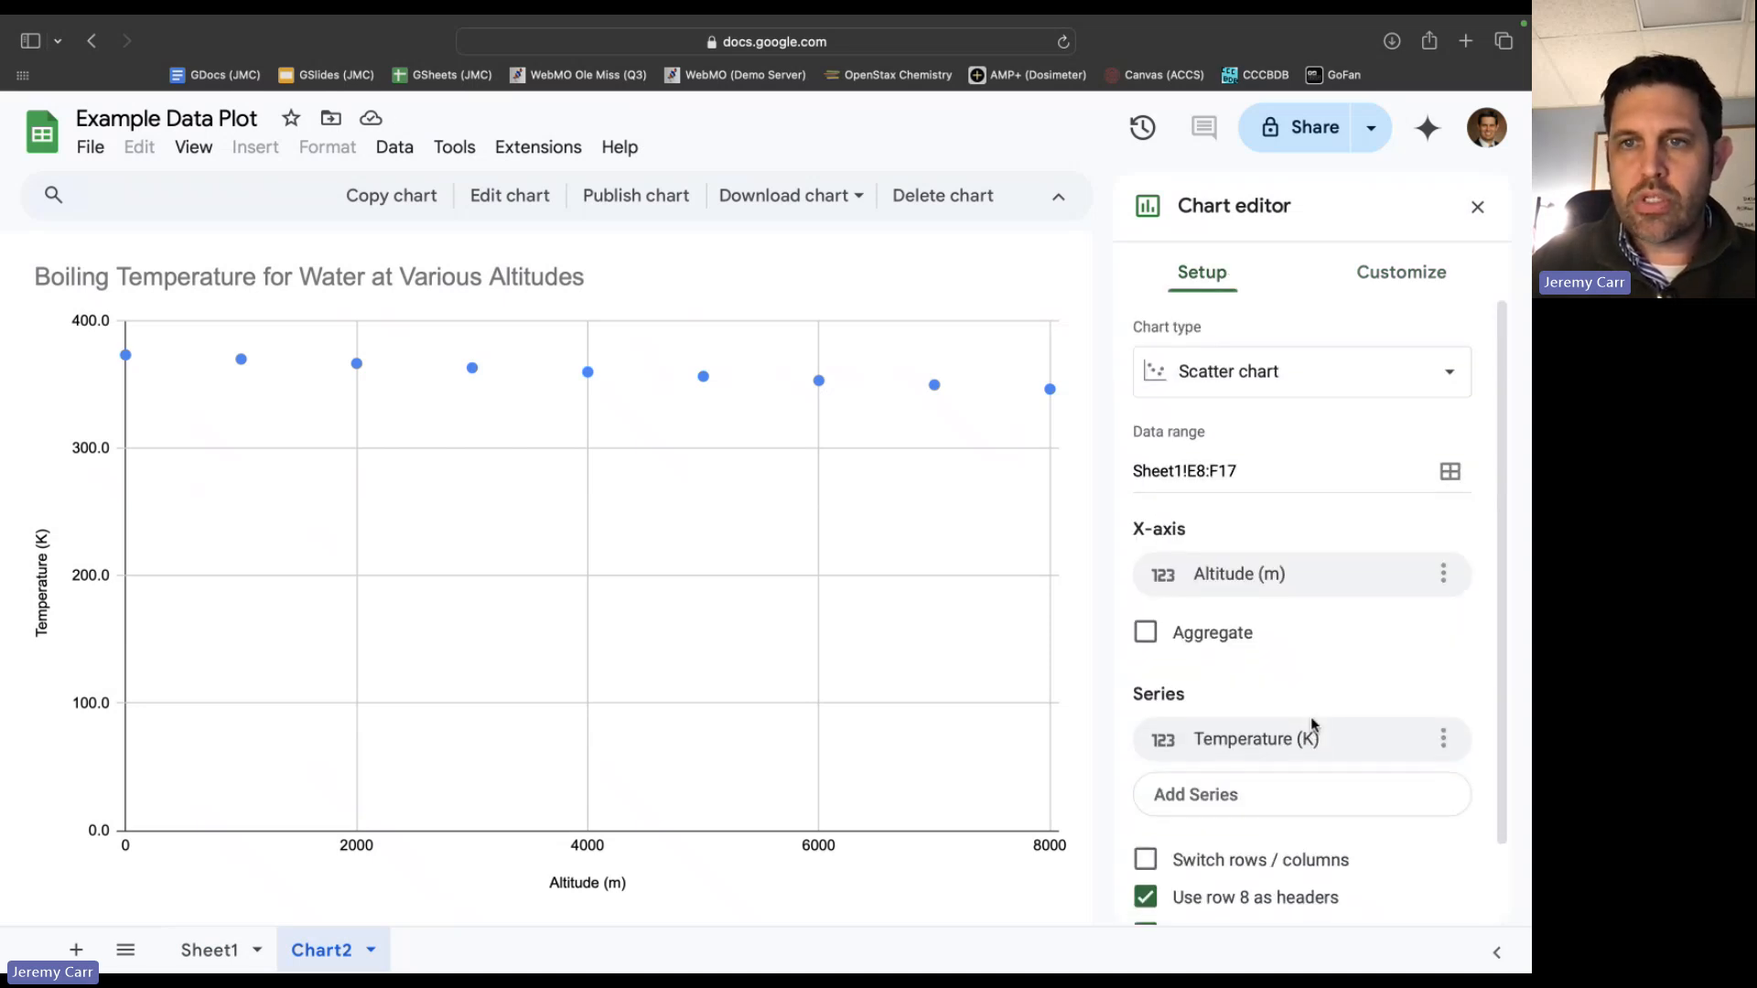
pyautogui.click(1403, 282)
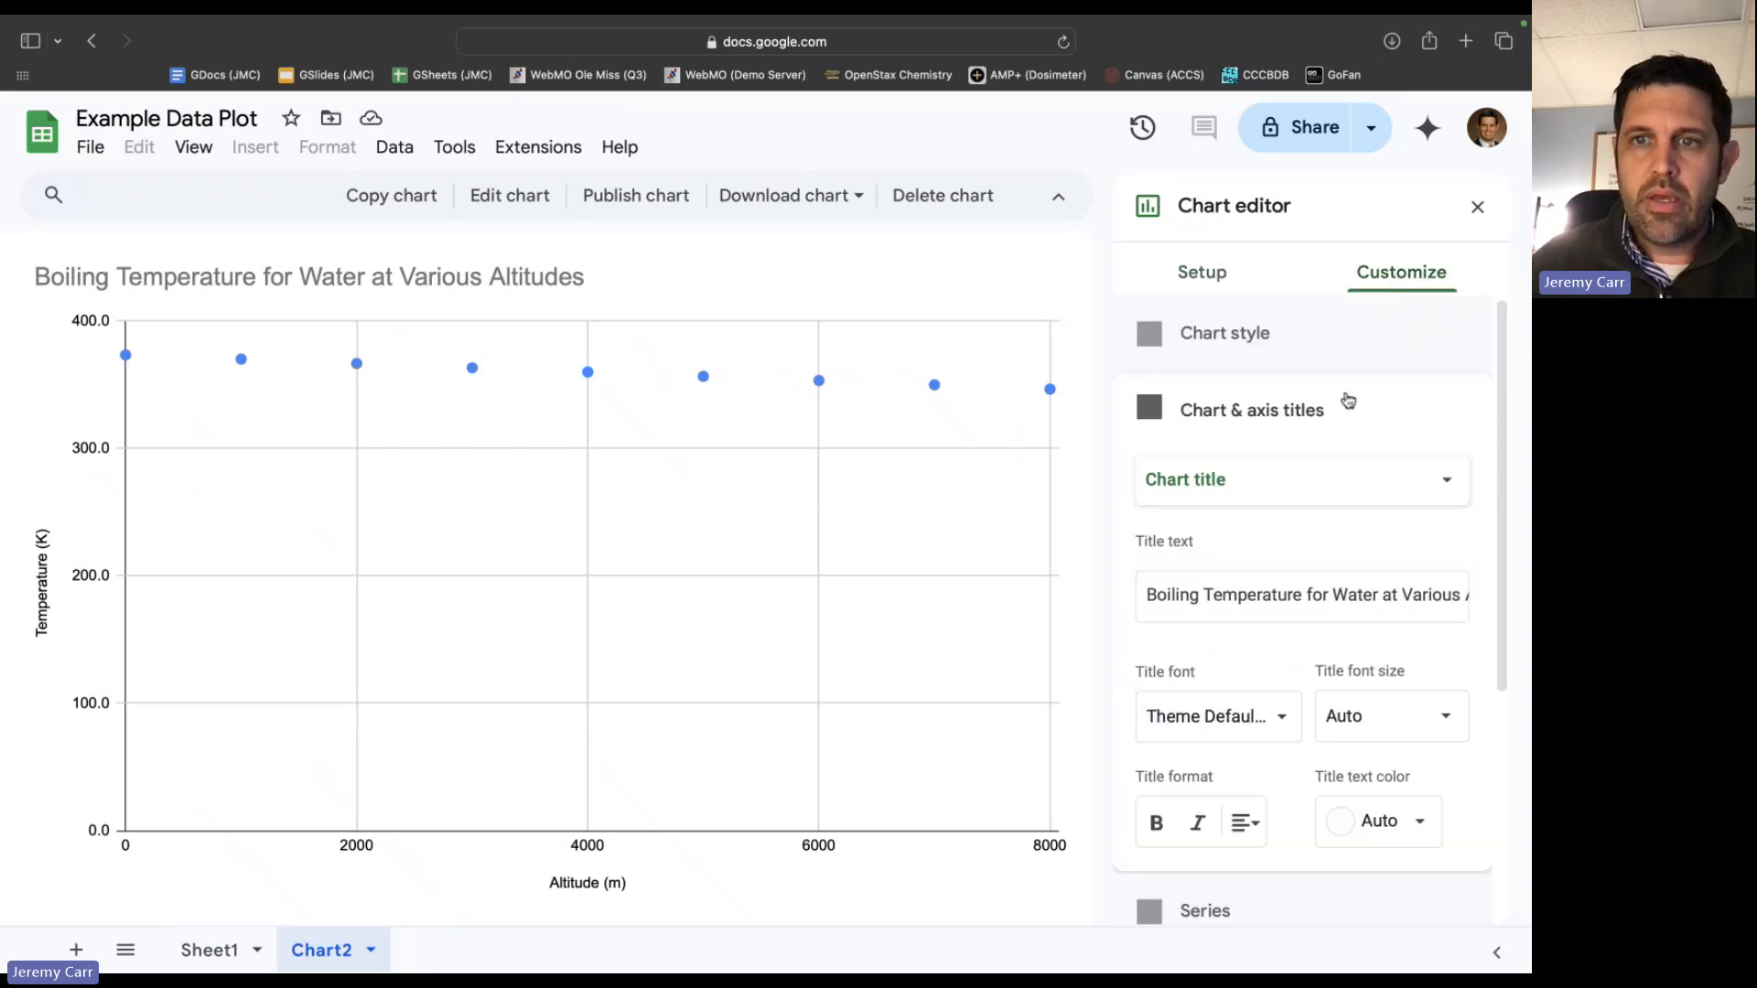
pyautogui.click(1258, 337)
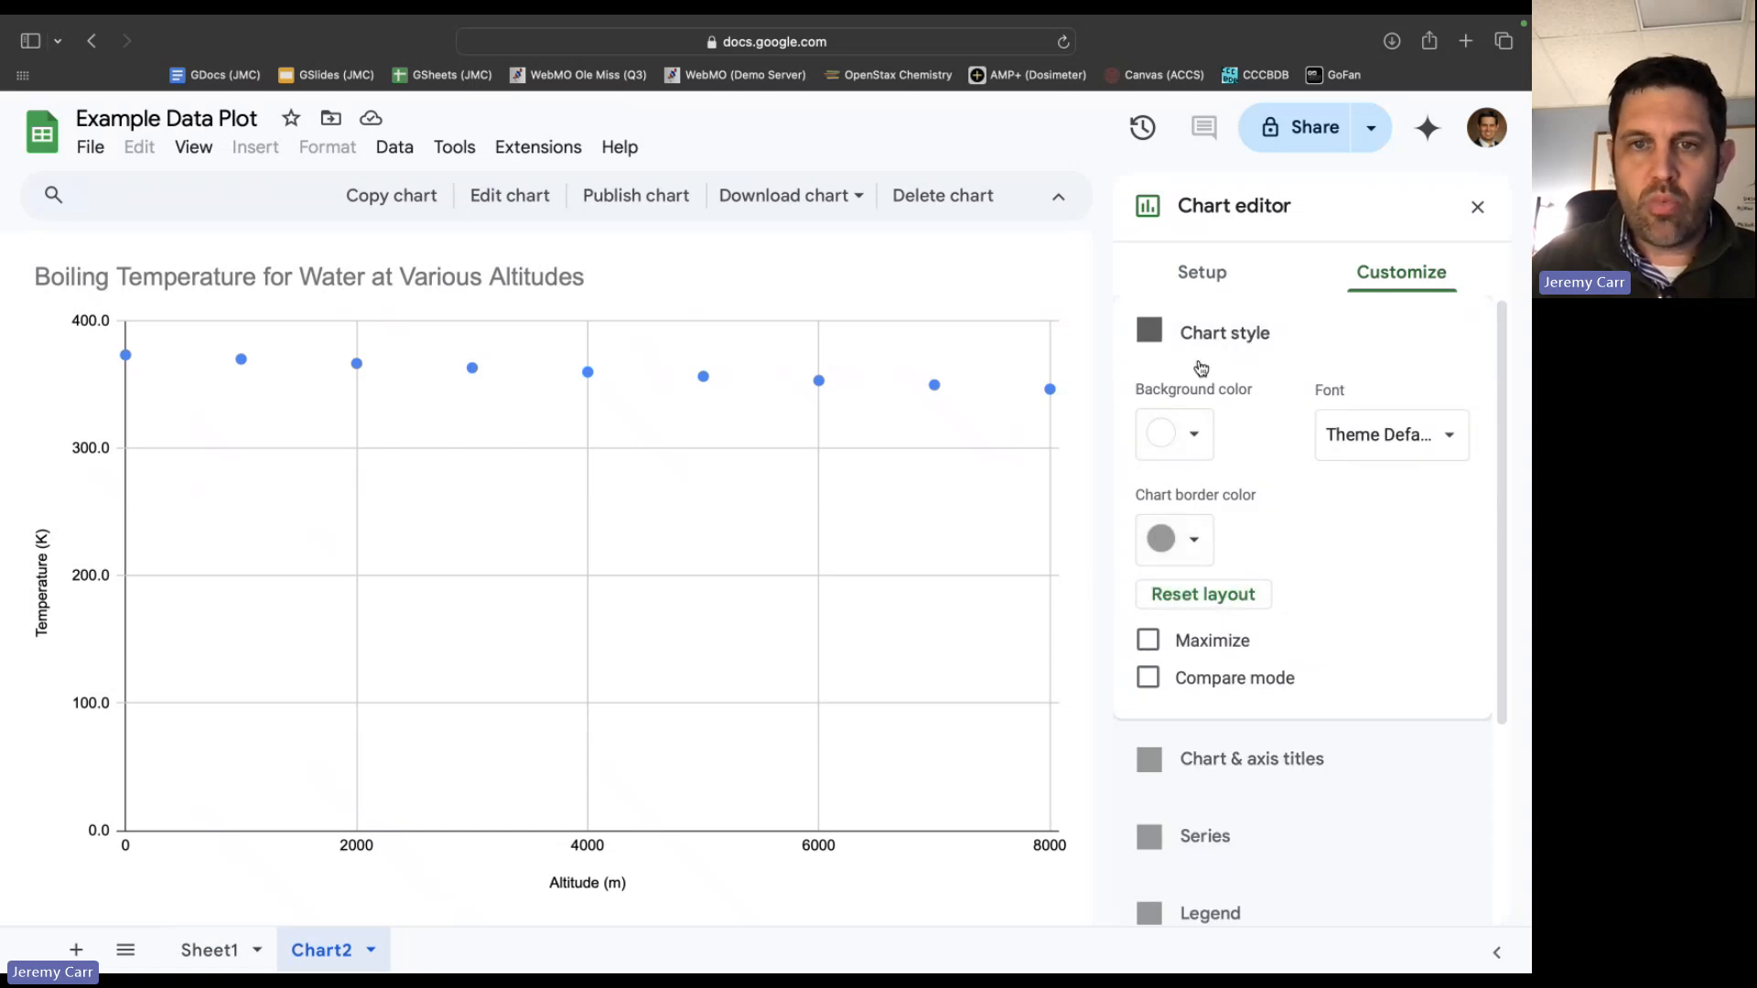
pyautogui.click(1252, 333)
# Set the chart title's font size to 24 and its text color to black.
pyautogui.click(1259, 413)
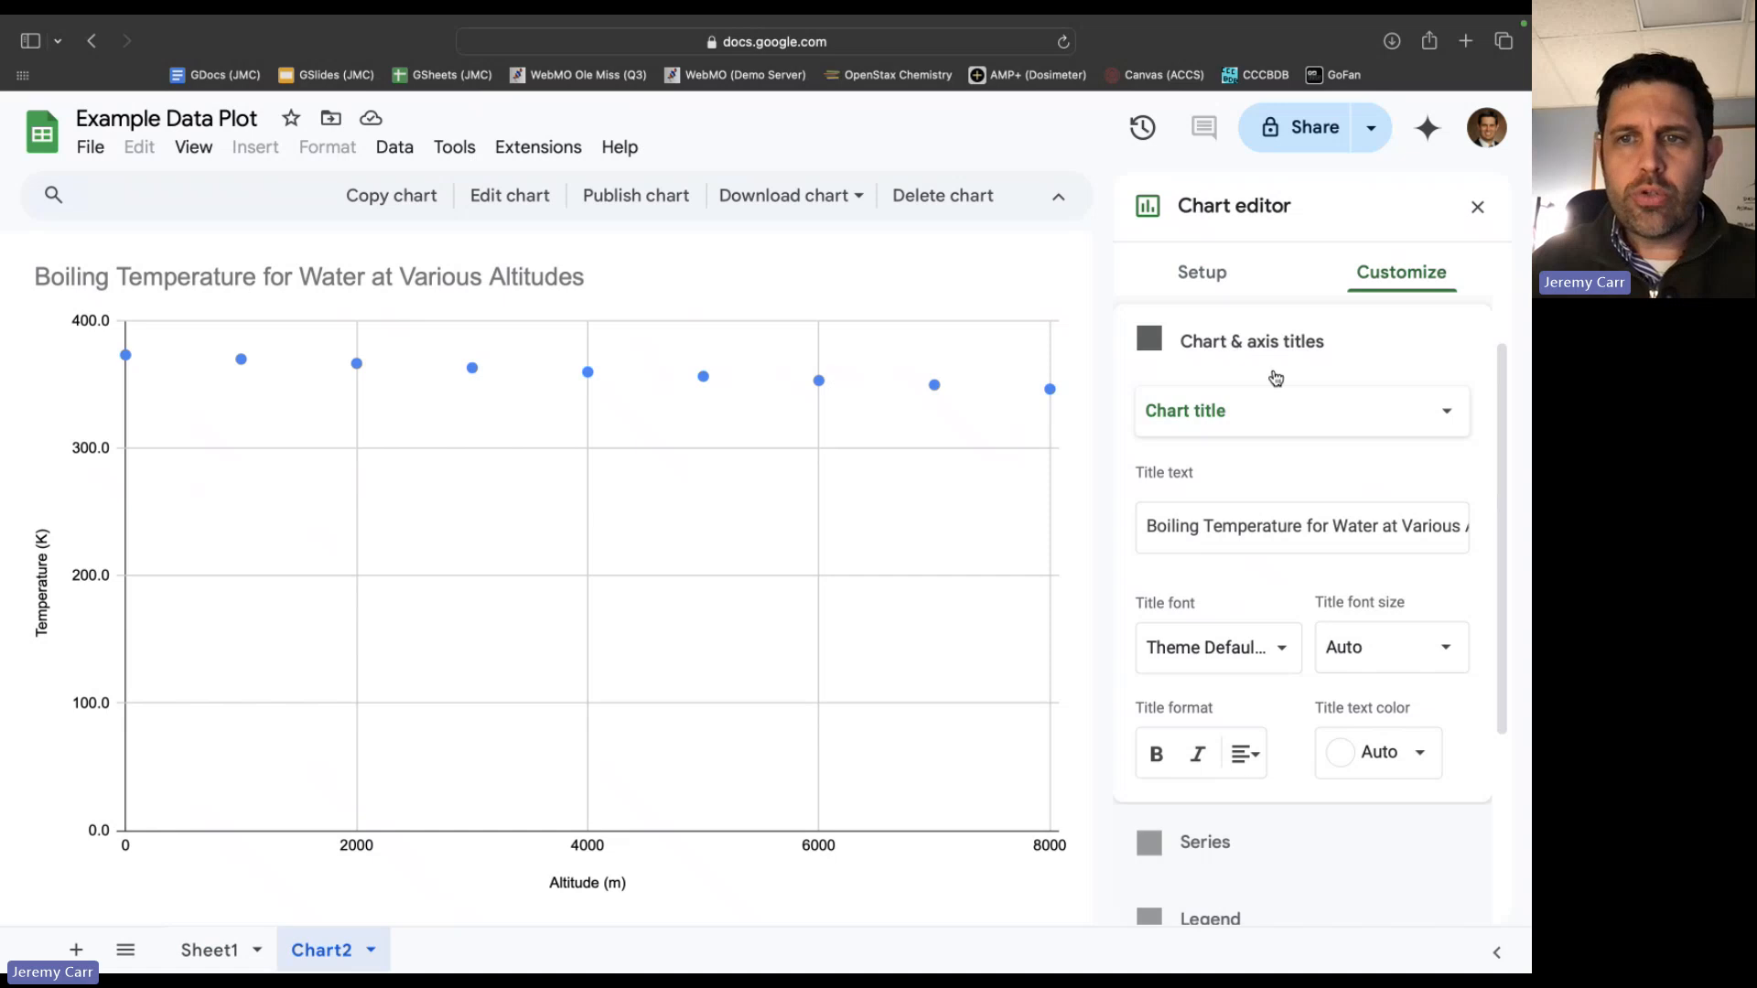
pyautogui.click(1246, 420)
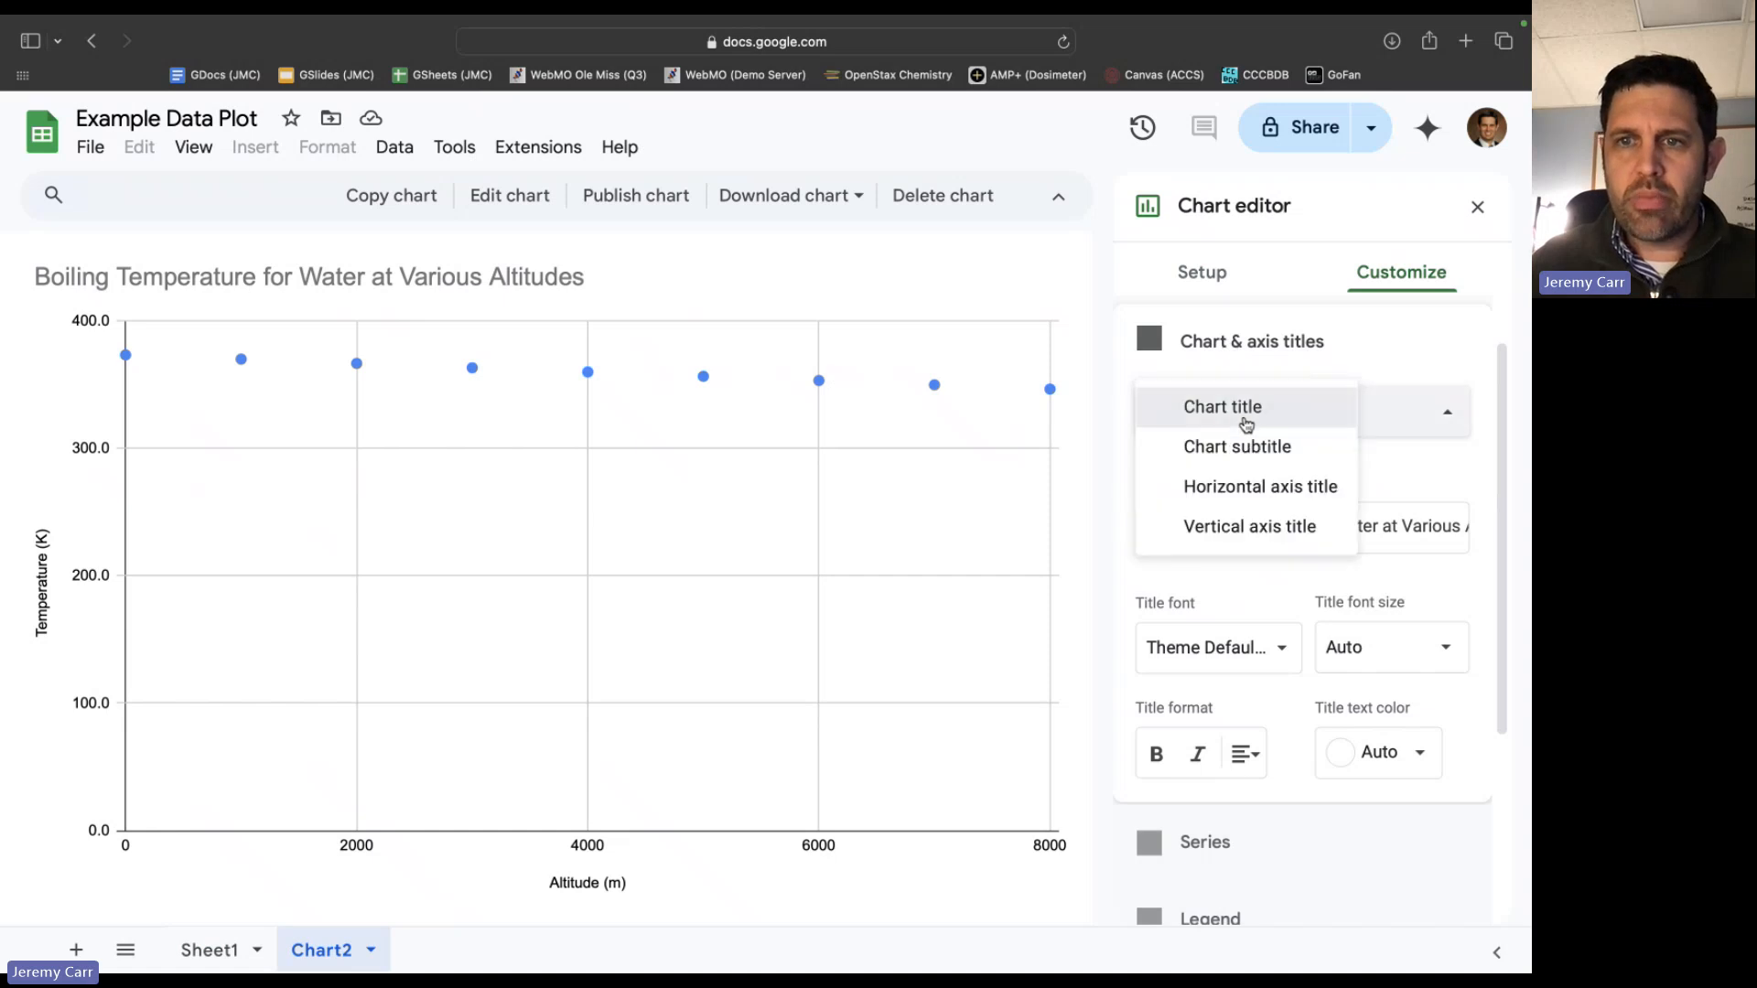
pyautogui.click(1247, 423)
pyautogui.scroll(-1, 1232, 620)
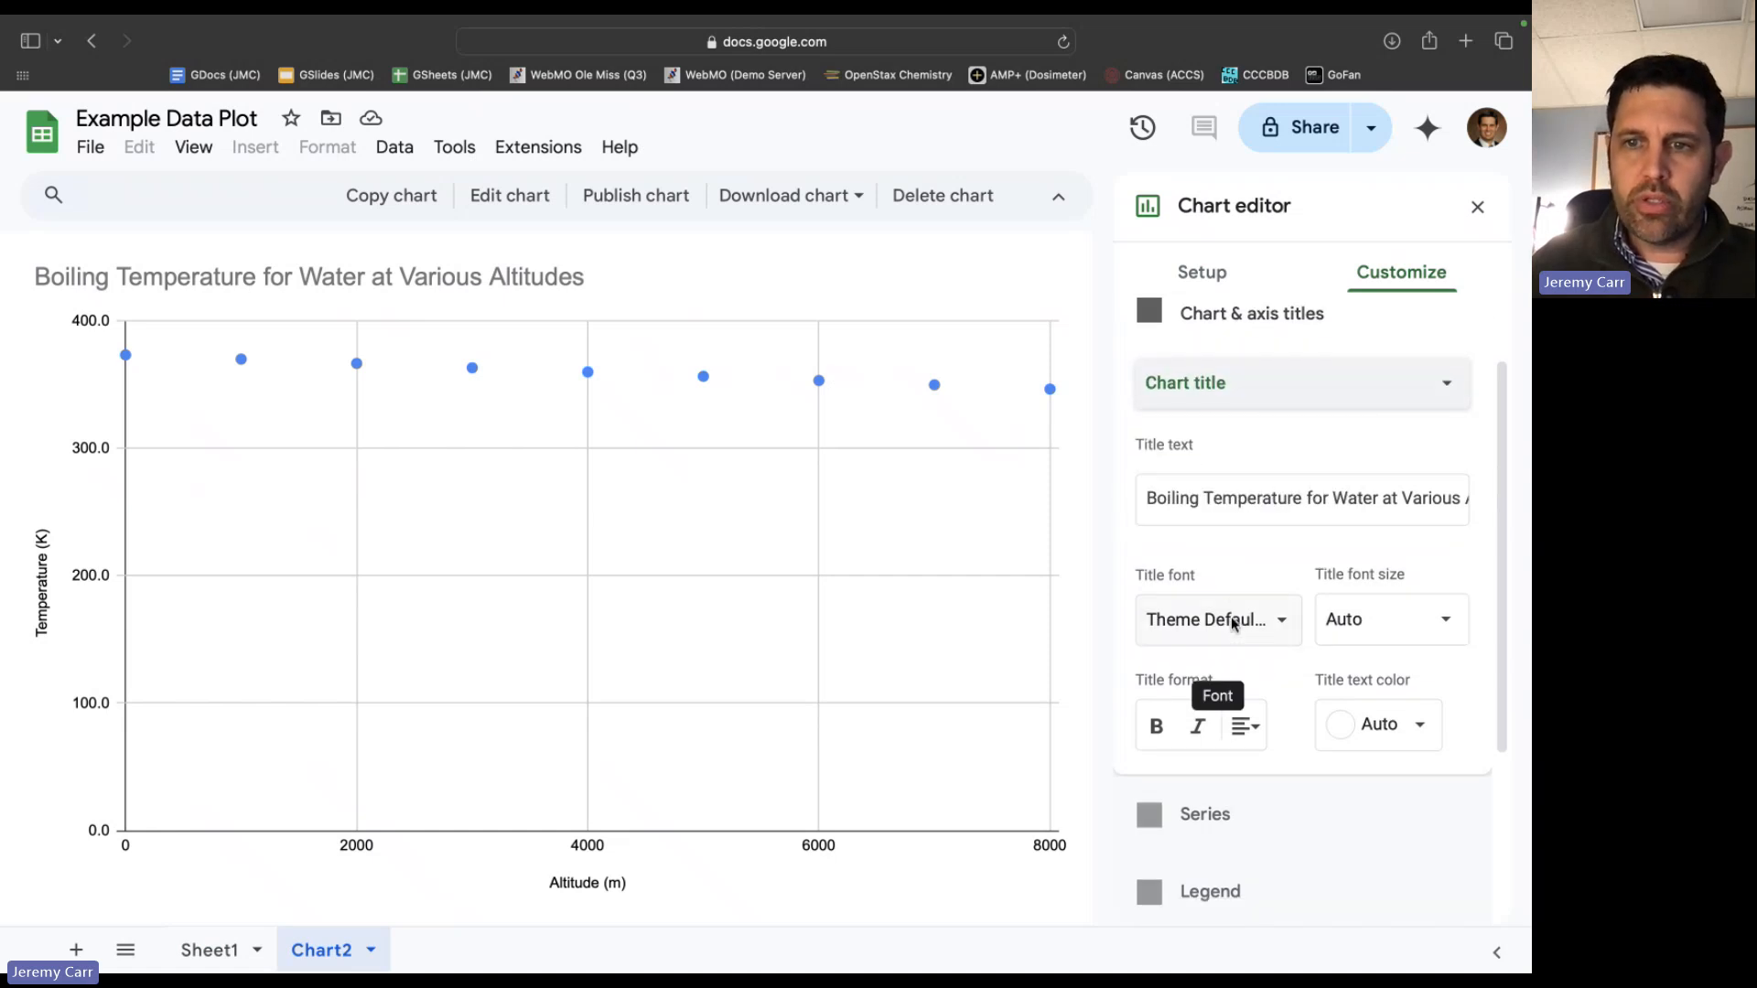
pyautogui.scroll(-2, 1232, 620)
pyautogui.click(1446, 558)
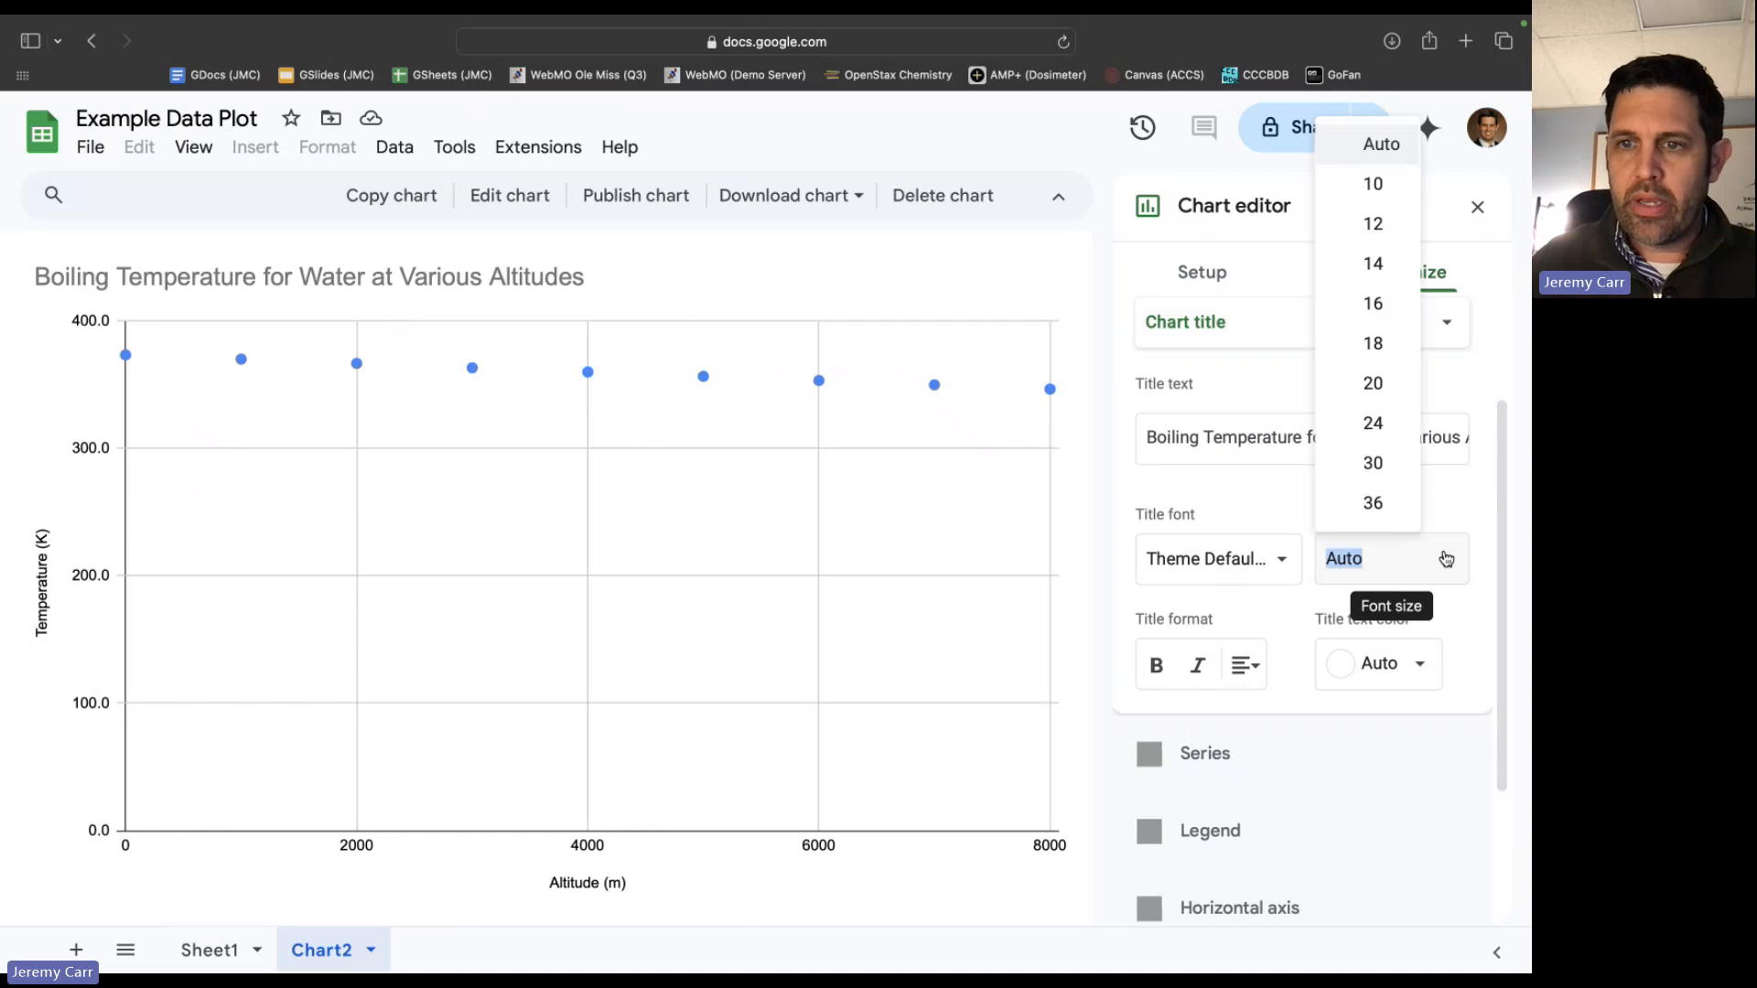
pyautogui.click(1384, 423)
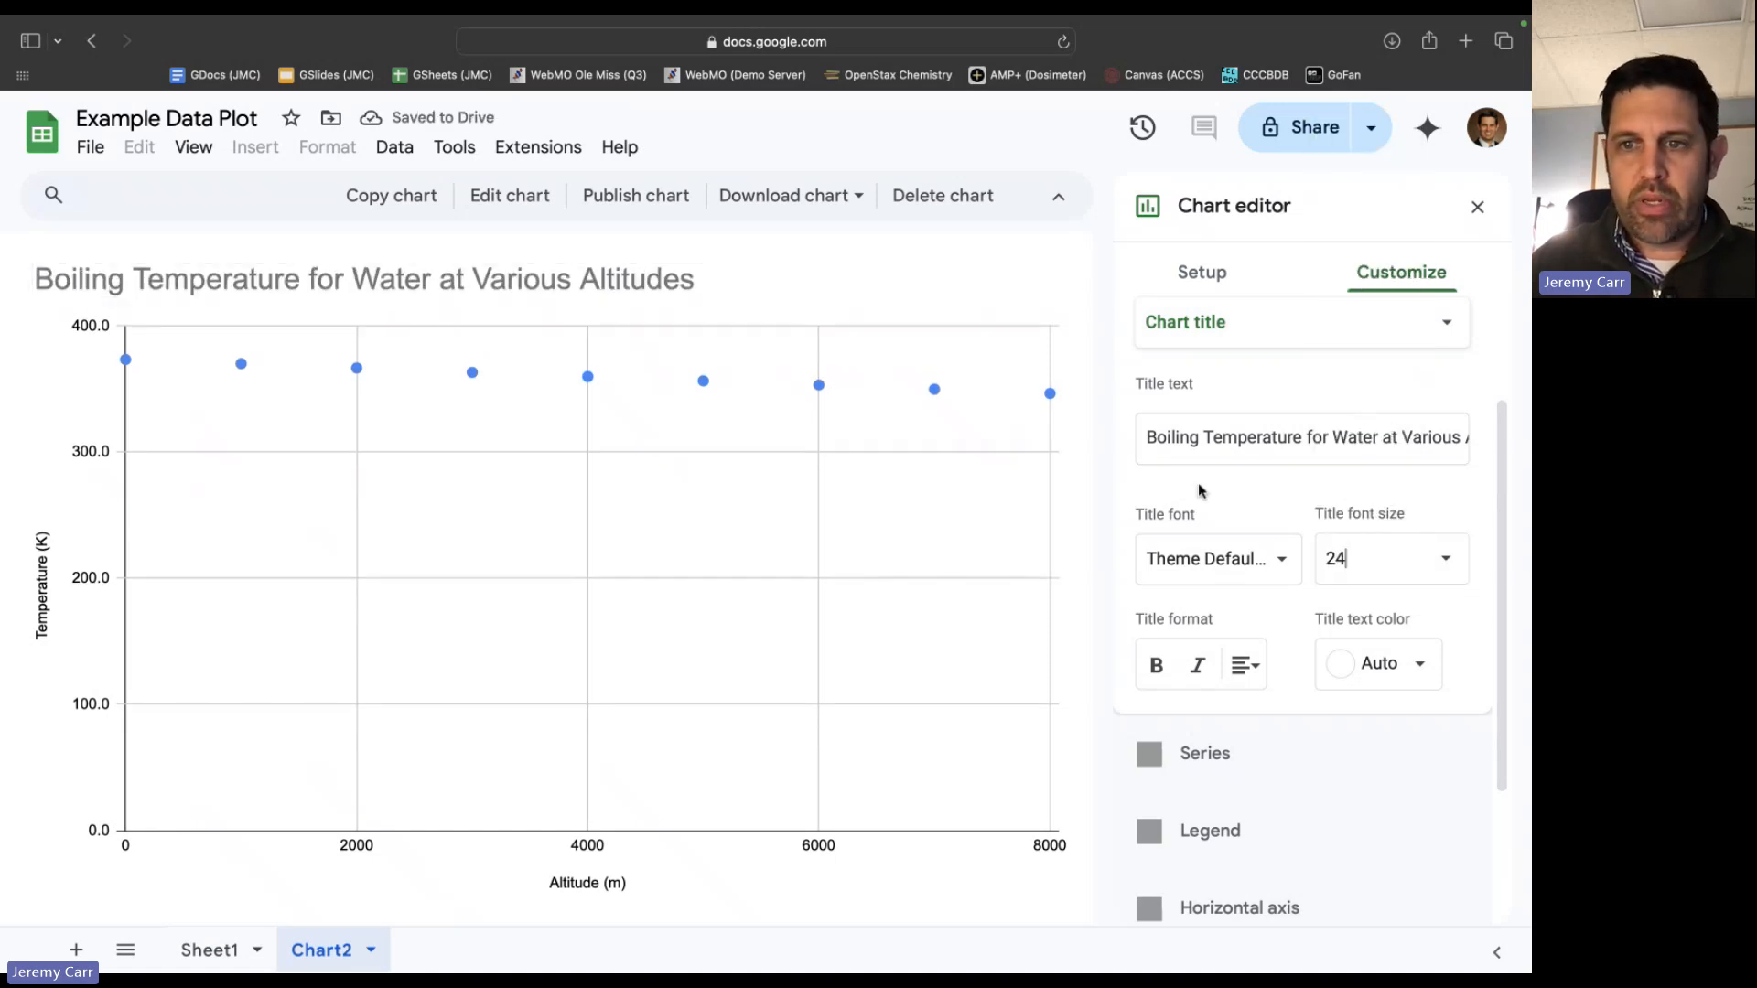
pyautogui.click(1432, 673)
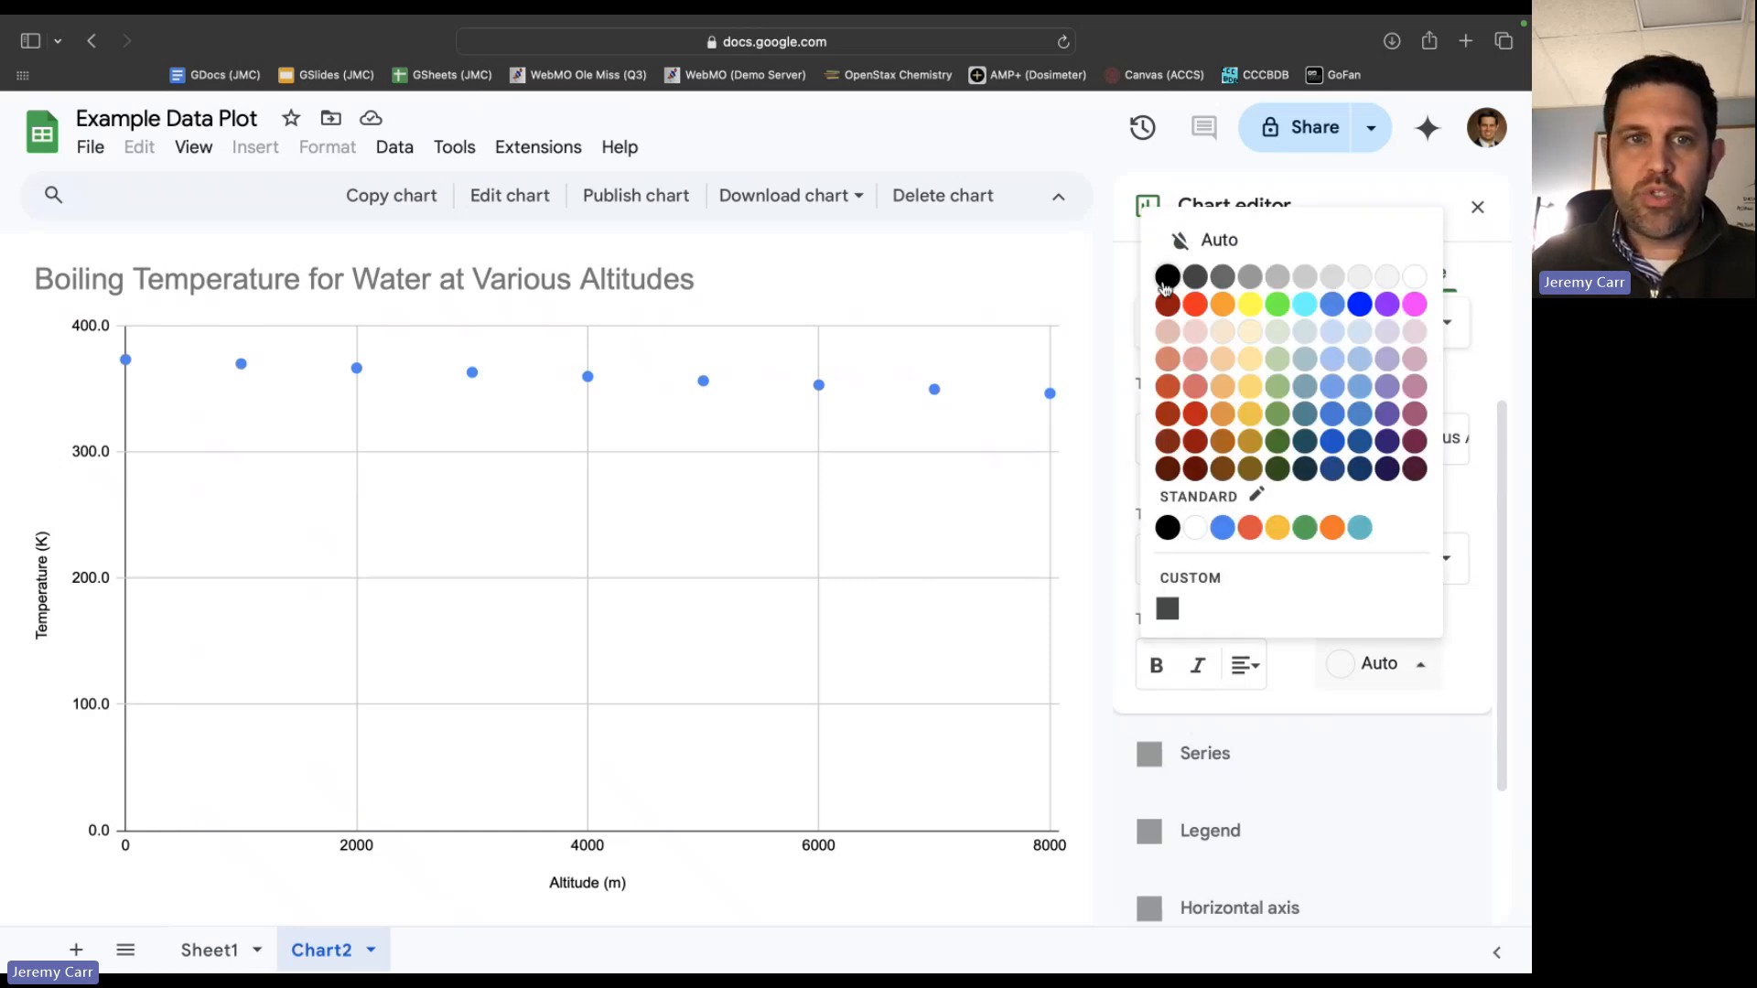
pyautogui.click(1165, 289)
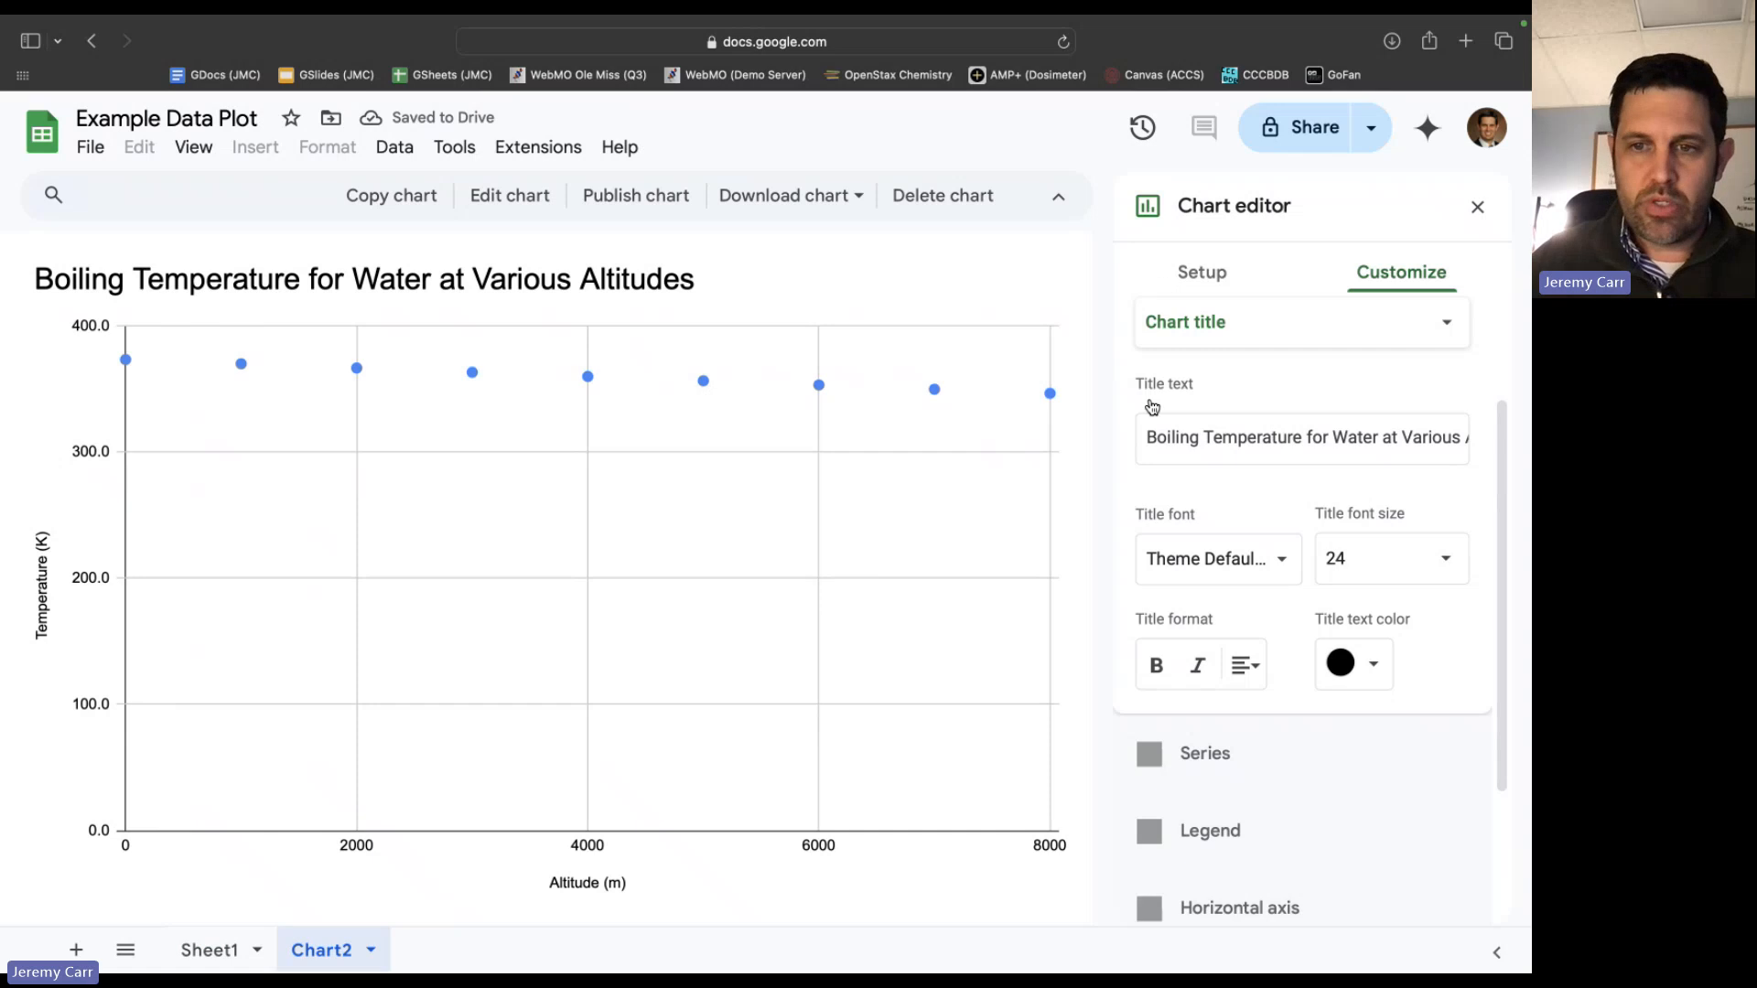
# Try bold formatting on the chart title and turn it back off.
pyautogui.click(1156, 667)
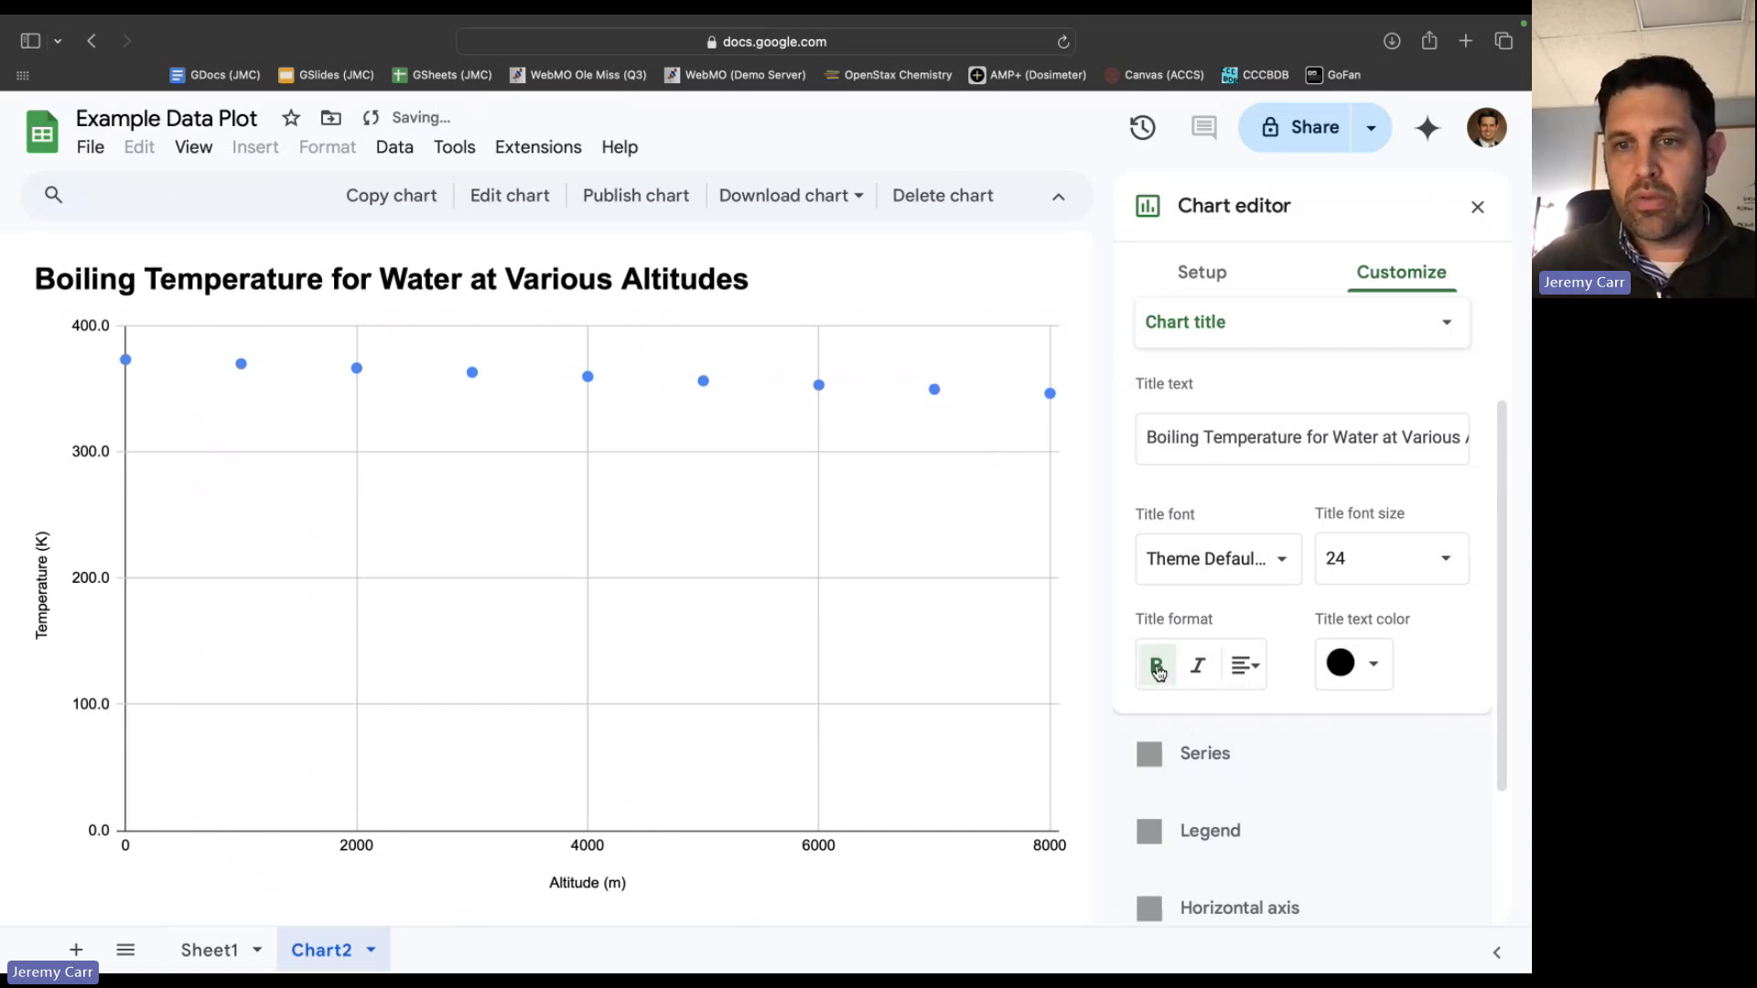
pyautogui.click(1157, 667)
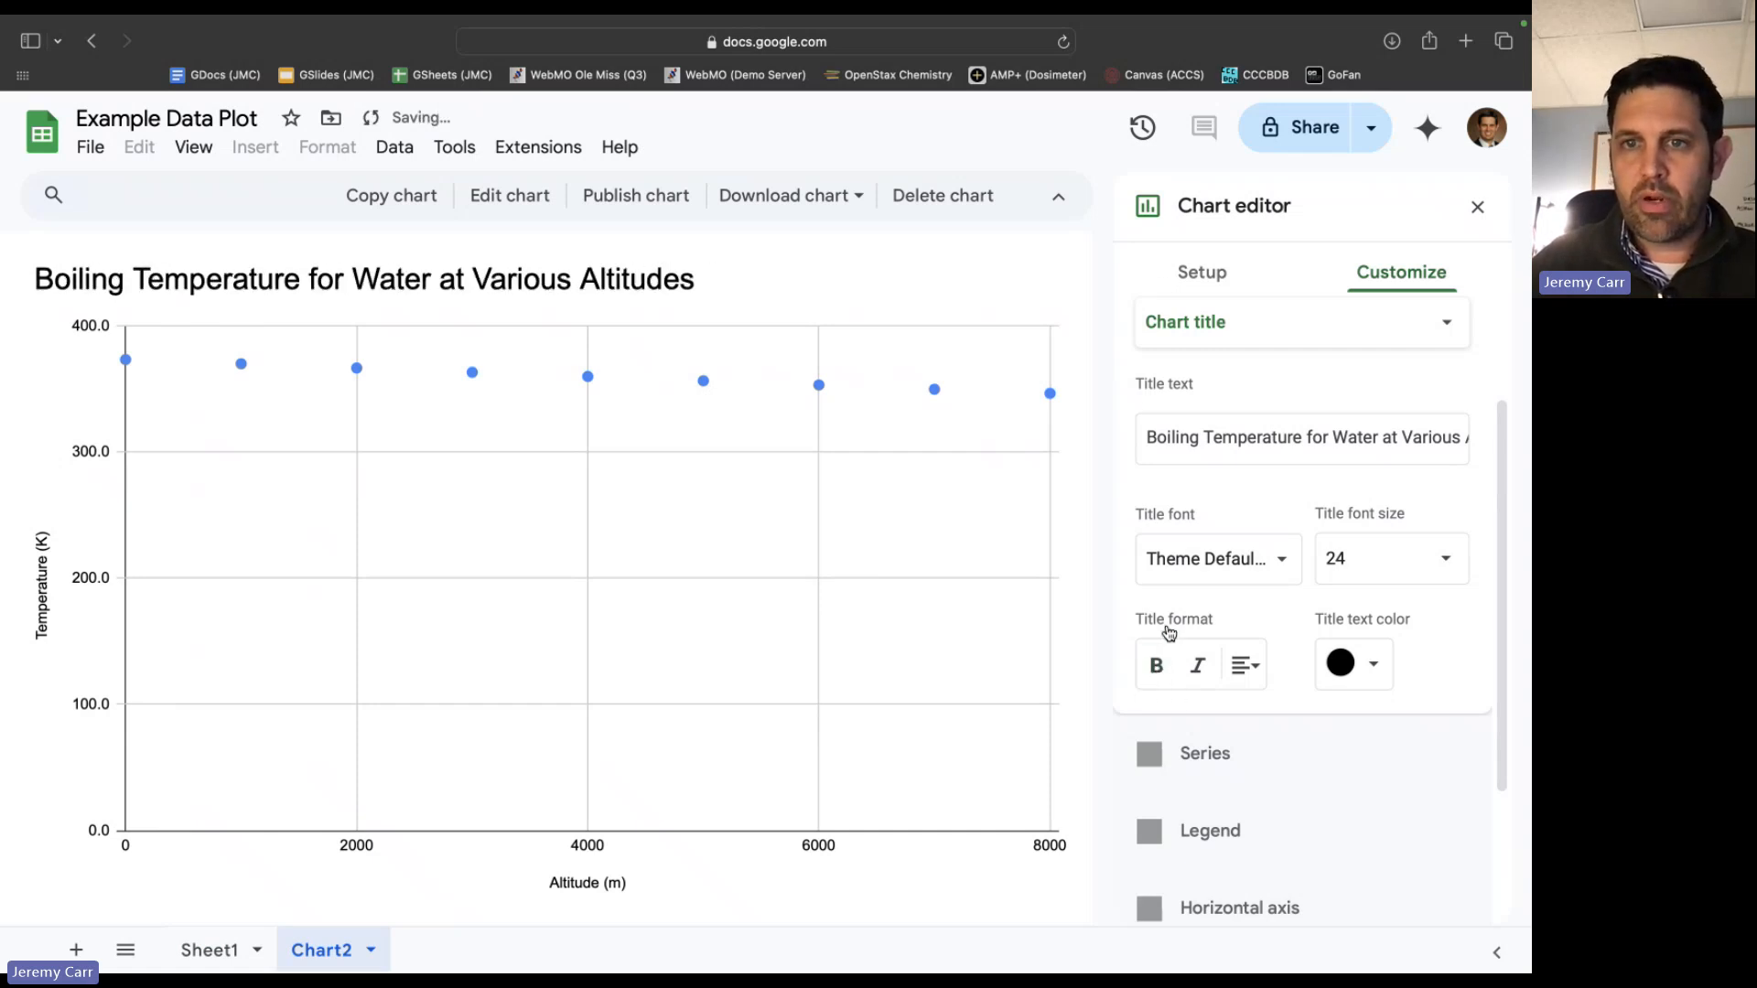
# Set the horizontal axis title's text color to black and its font size to 20.
pyautogui.click(1217, 340)
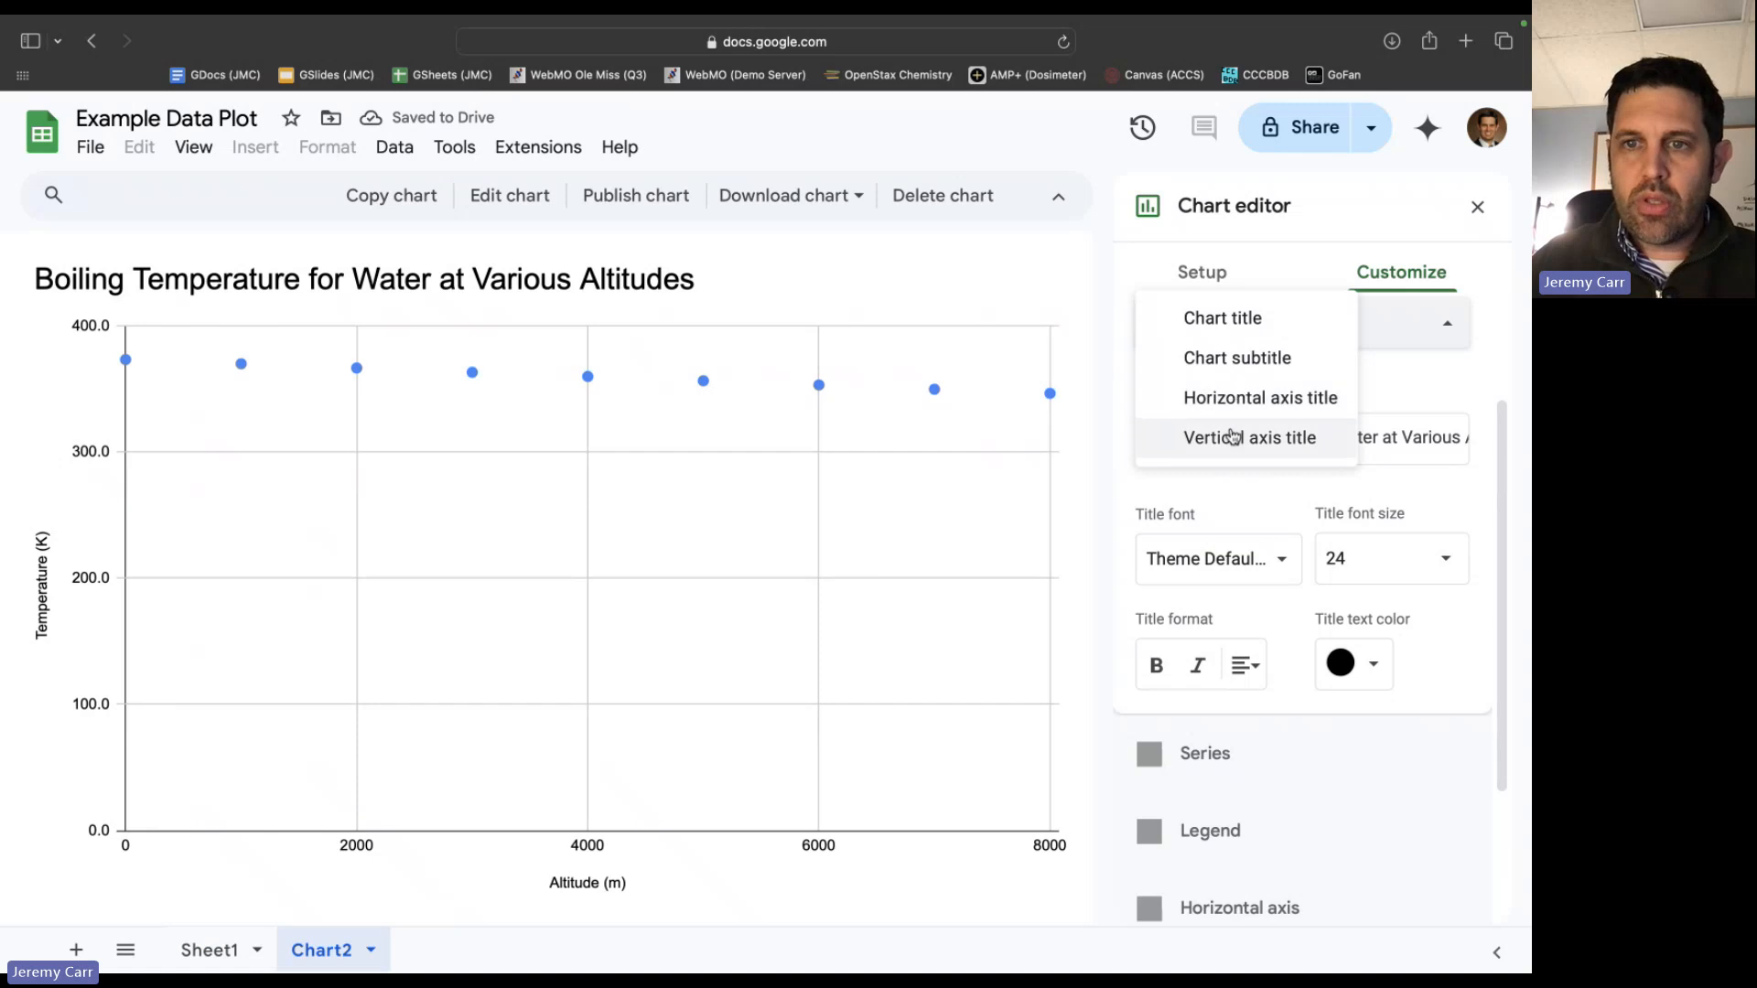
pyautogui.click(1231, 400)
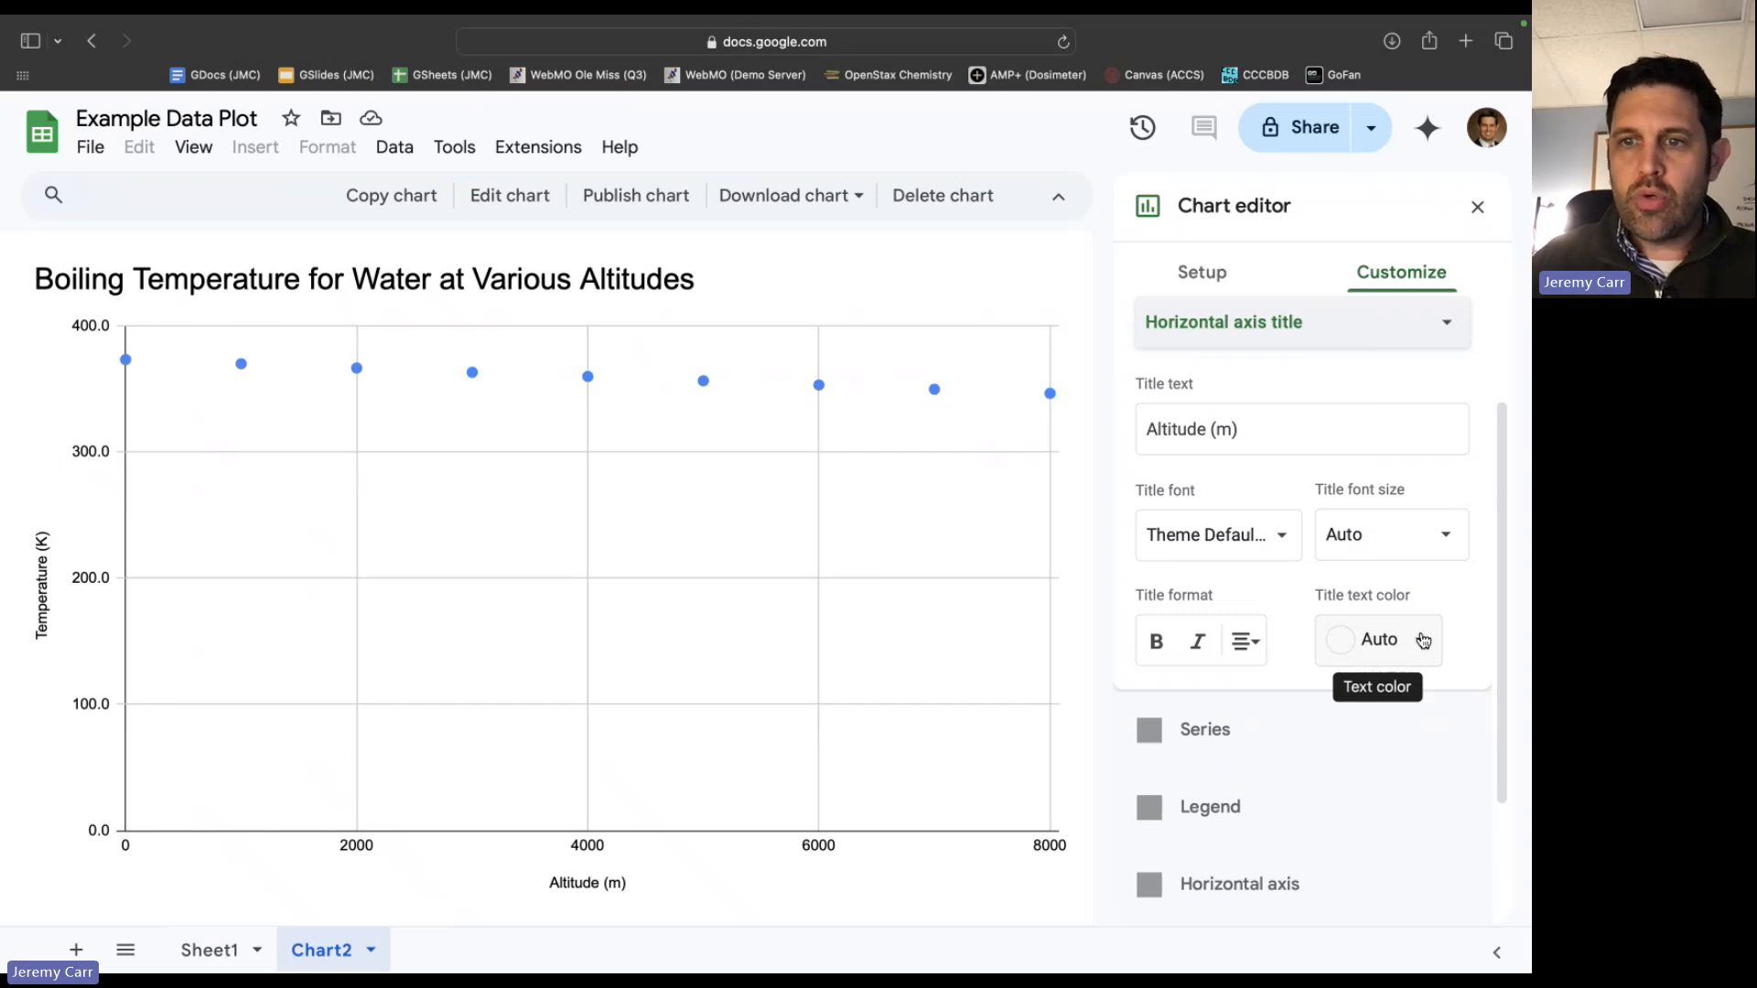
pyautogui.click(1423, 639)
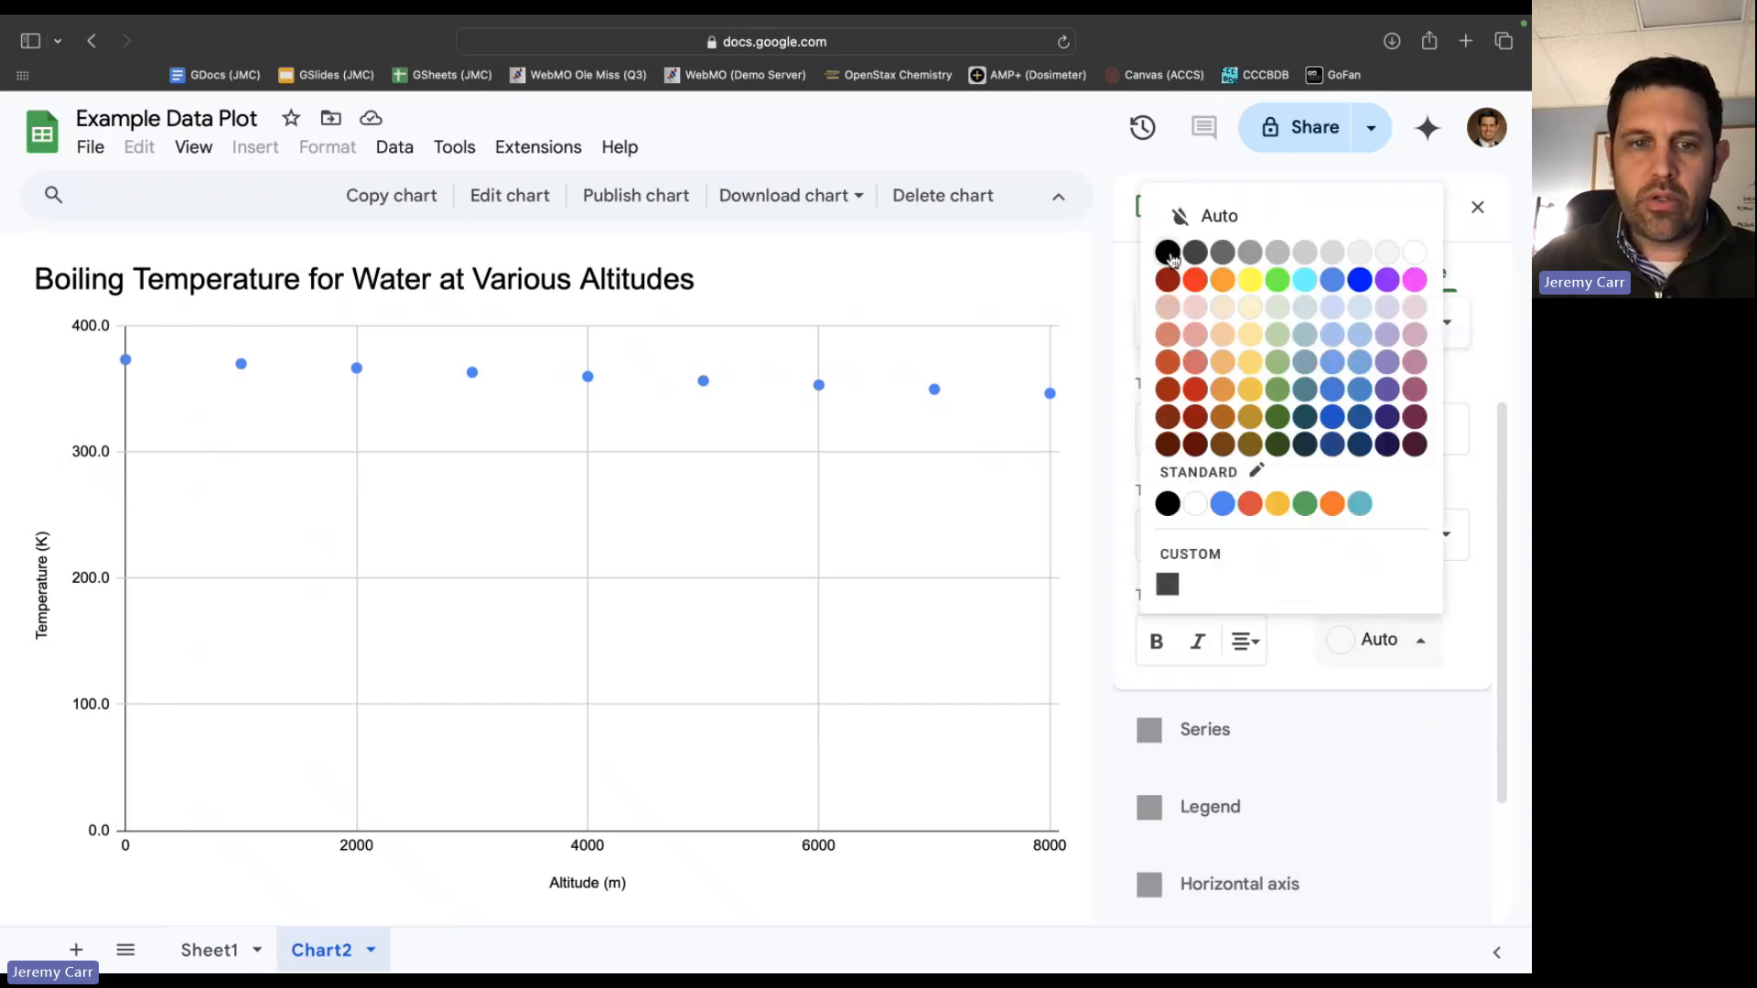
pyautogui.click(1168, 253)
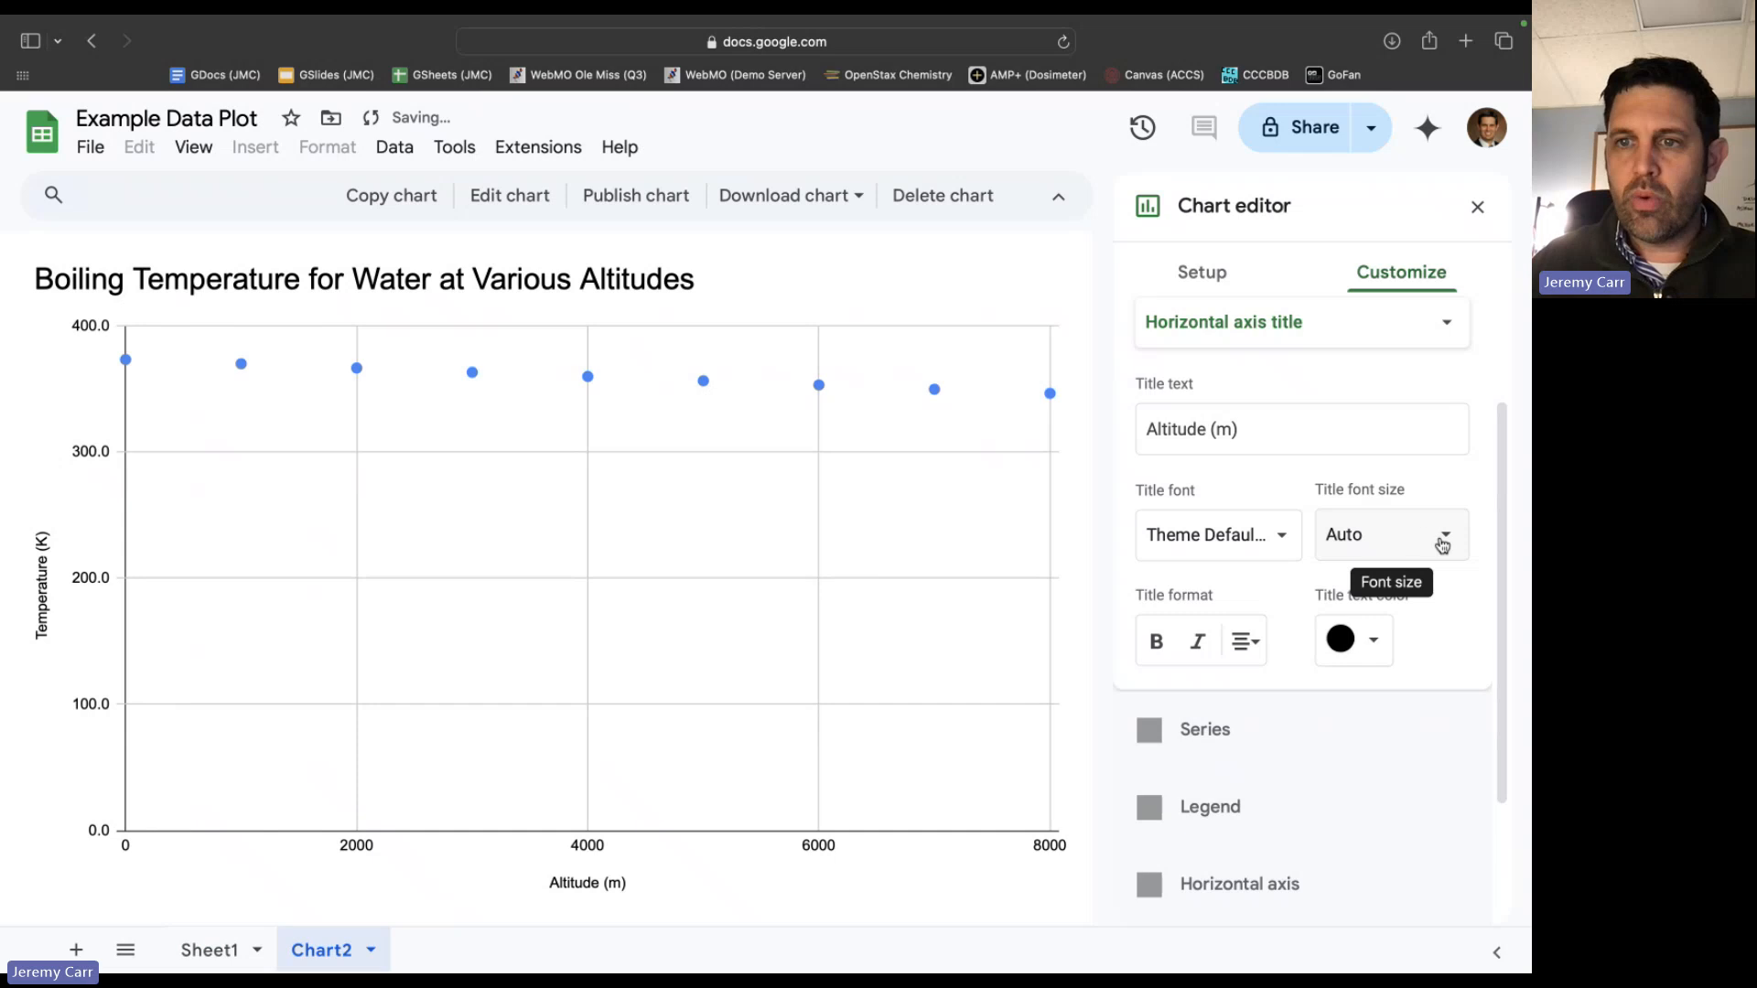
pyautogui.click(1442, 544)
pyautogui.click(1372, 368)
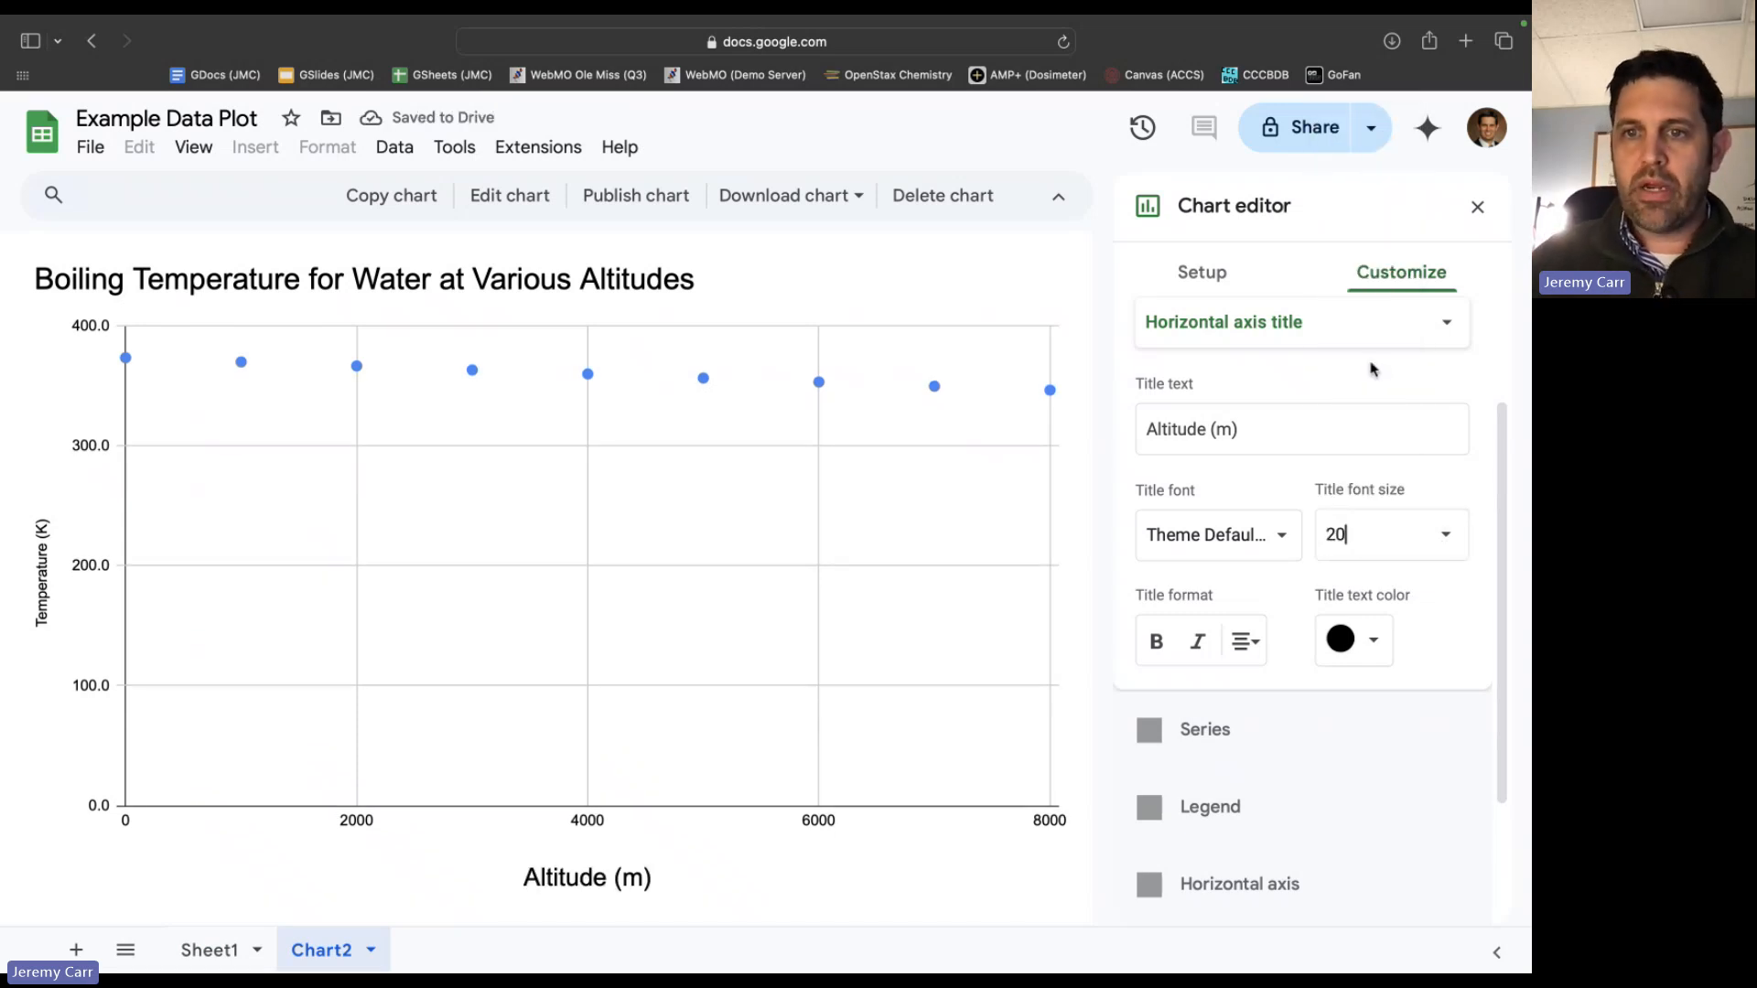
# Format the vertical axis title with black text at font size 20.
pyautogui.click(1299, 322)
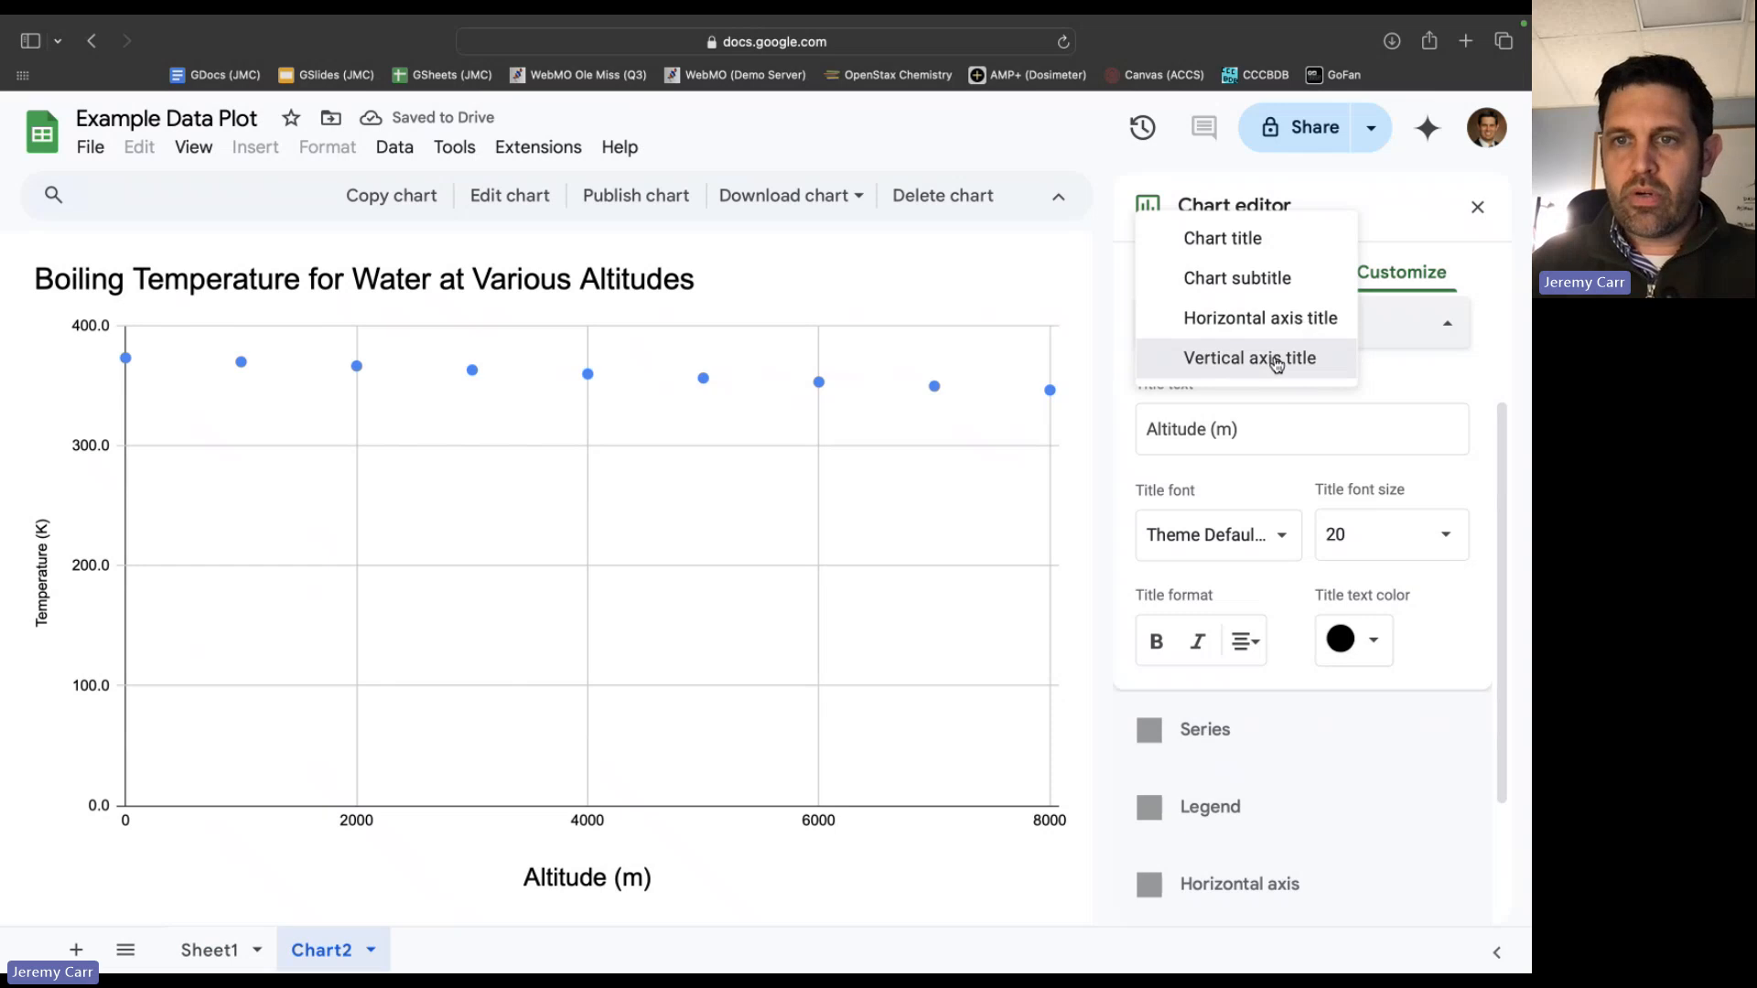
pyautogui.click(1276, 359)
pyautogui.click(1384, 639)
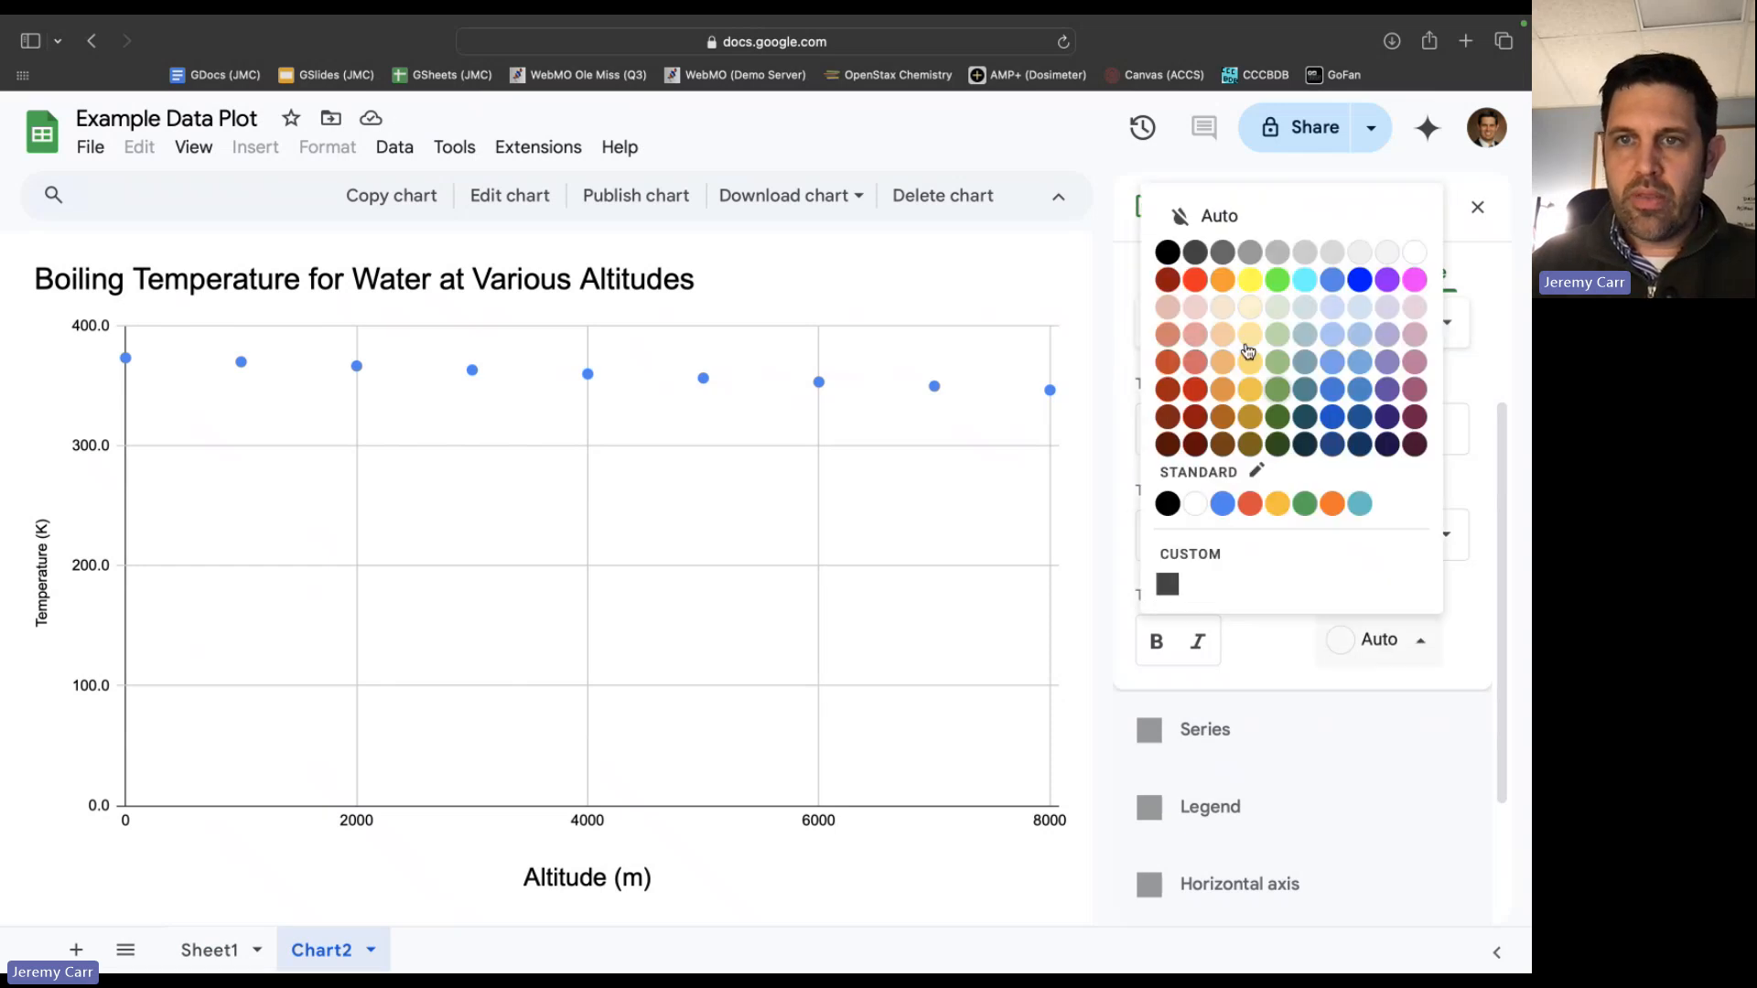
pyautogui.click(1167, 252)
pyautogui.click(1390, 549)
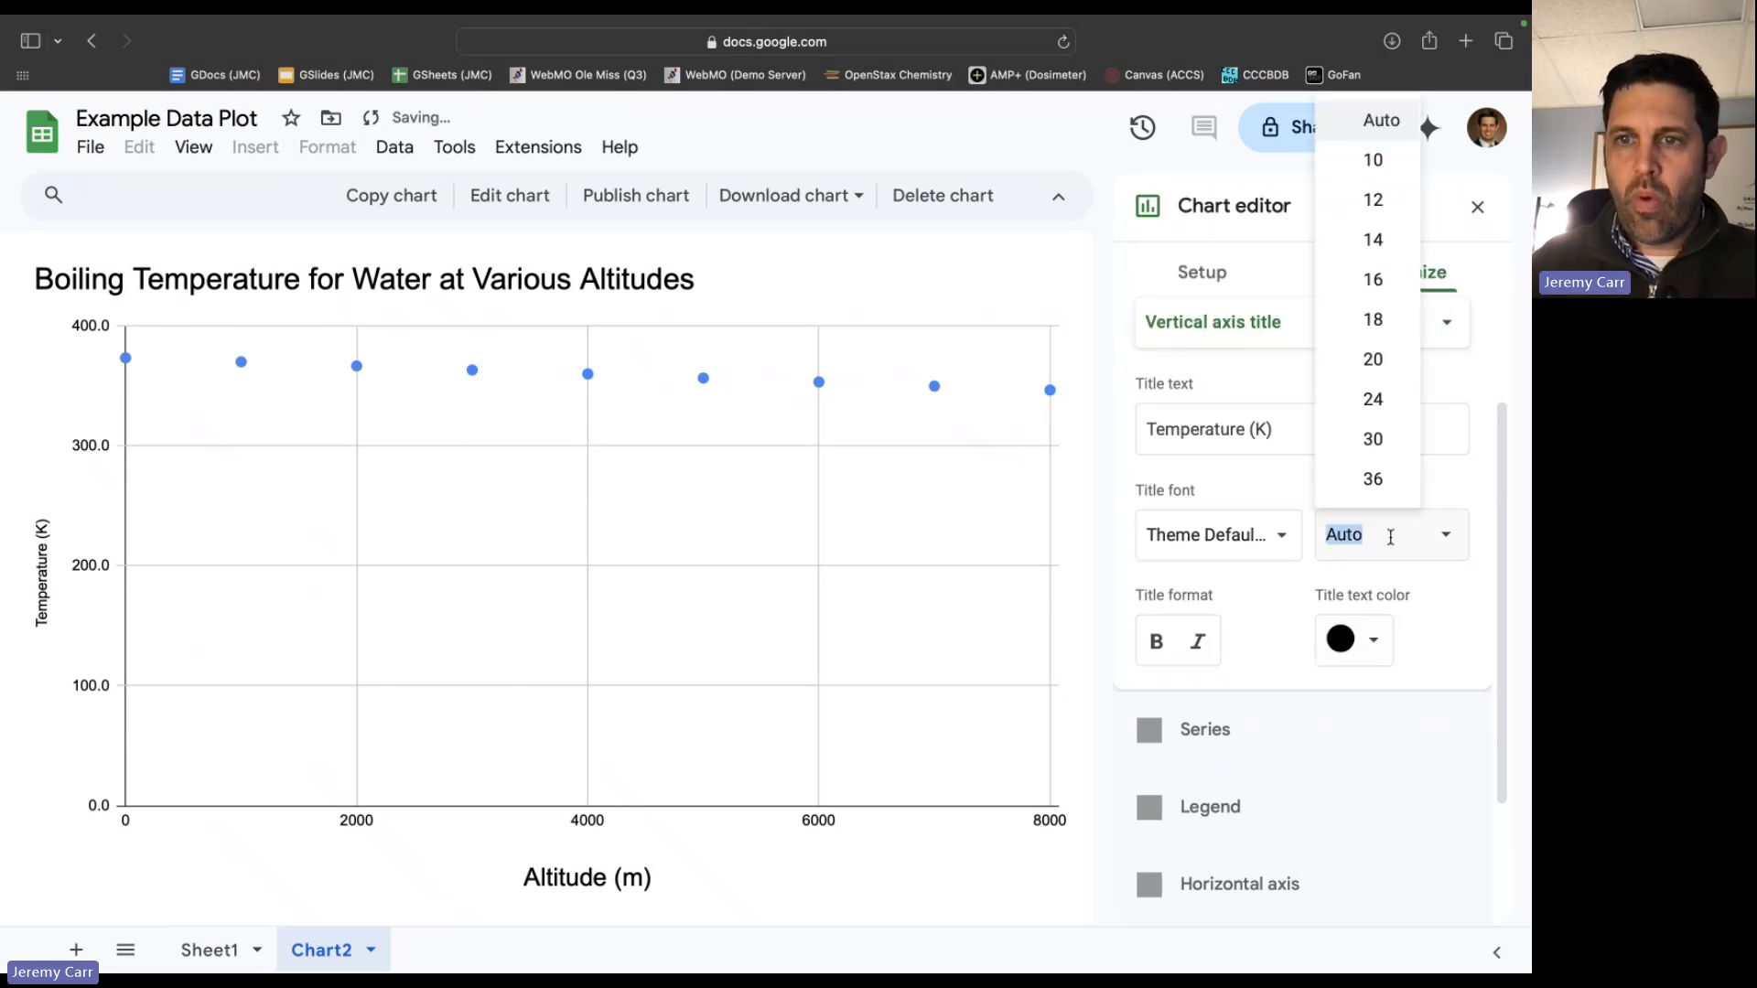
pyautogui.click(1371, 370)
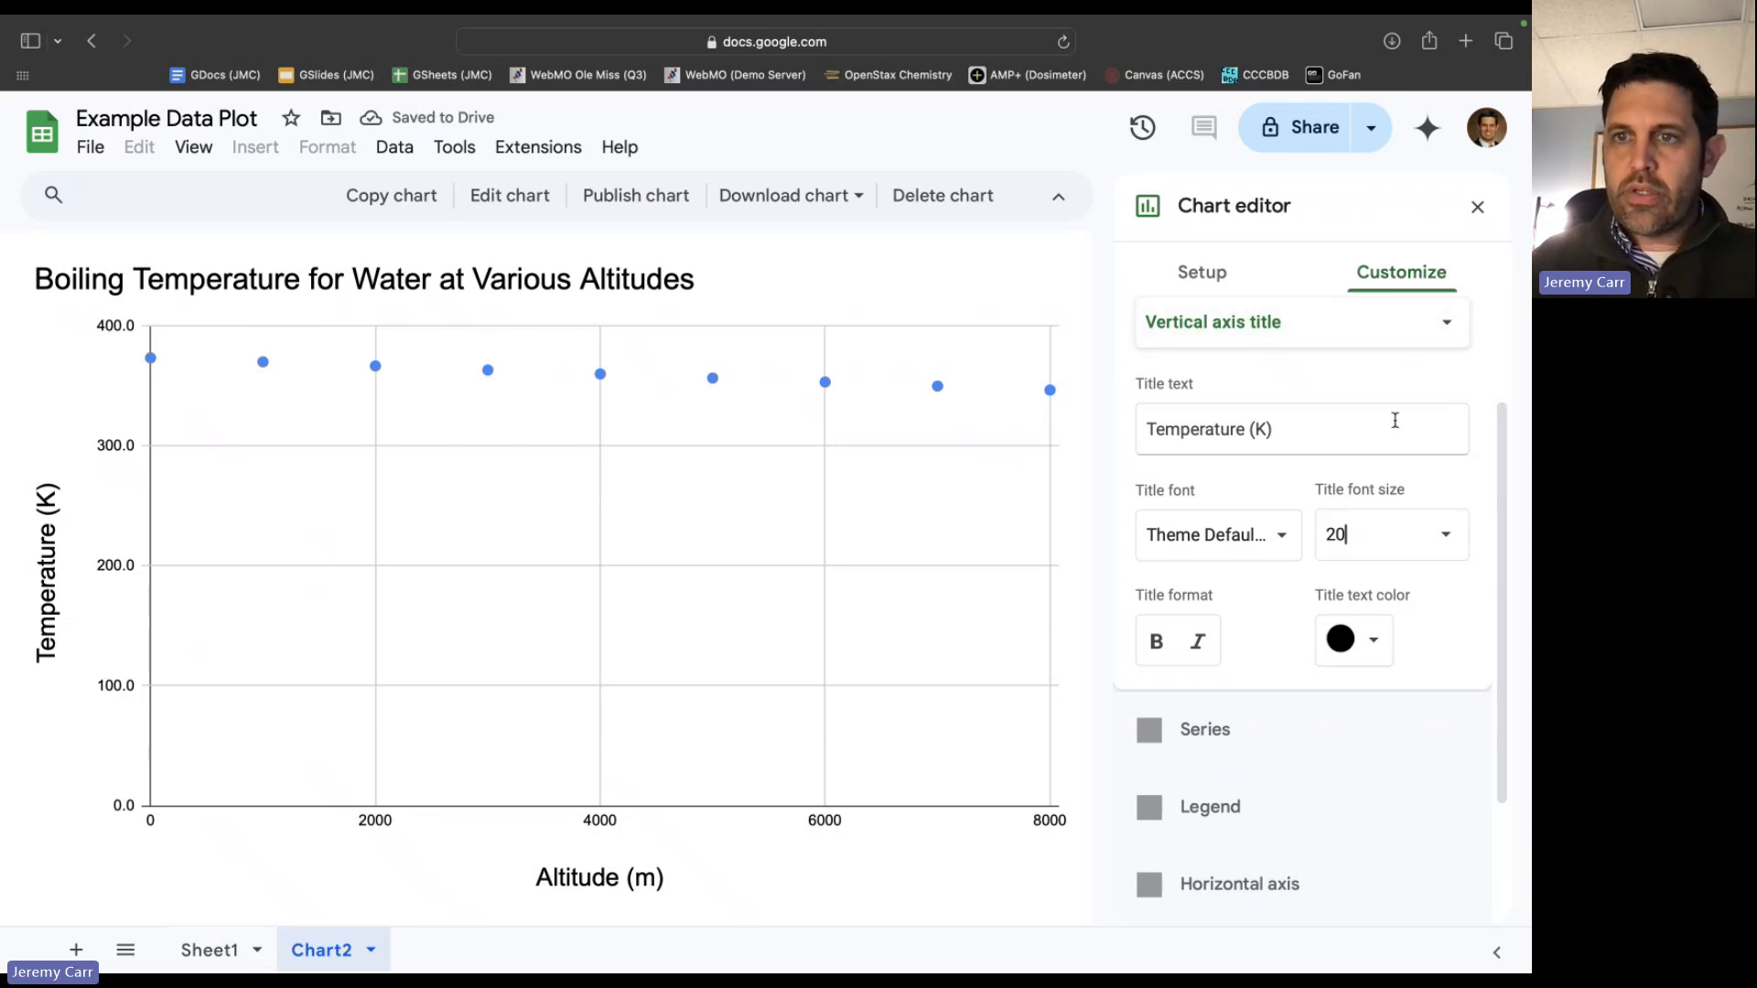
# Color the Temperature (K) series purple and set its point size to 10px.
pyautogui.scroll(4, 1423, 399)
pyautogui.click(1275, 414)
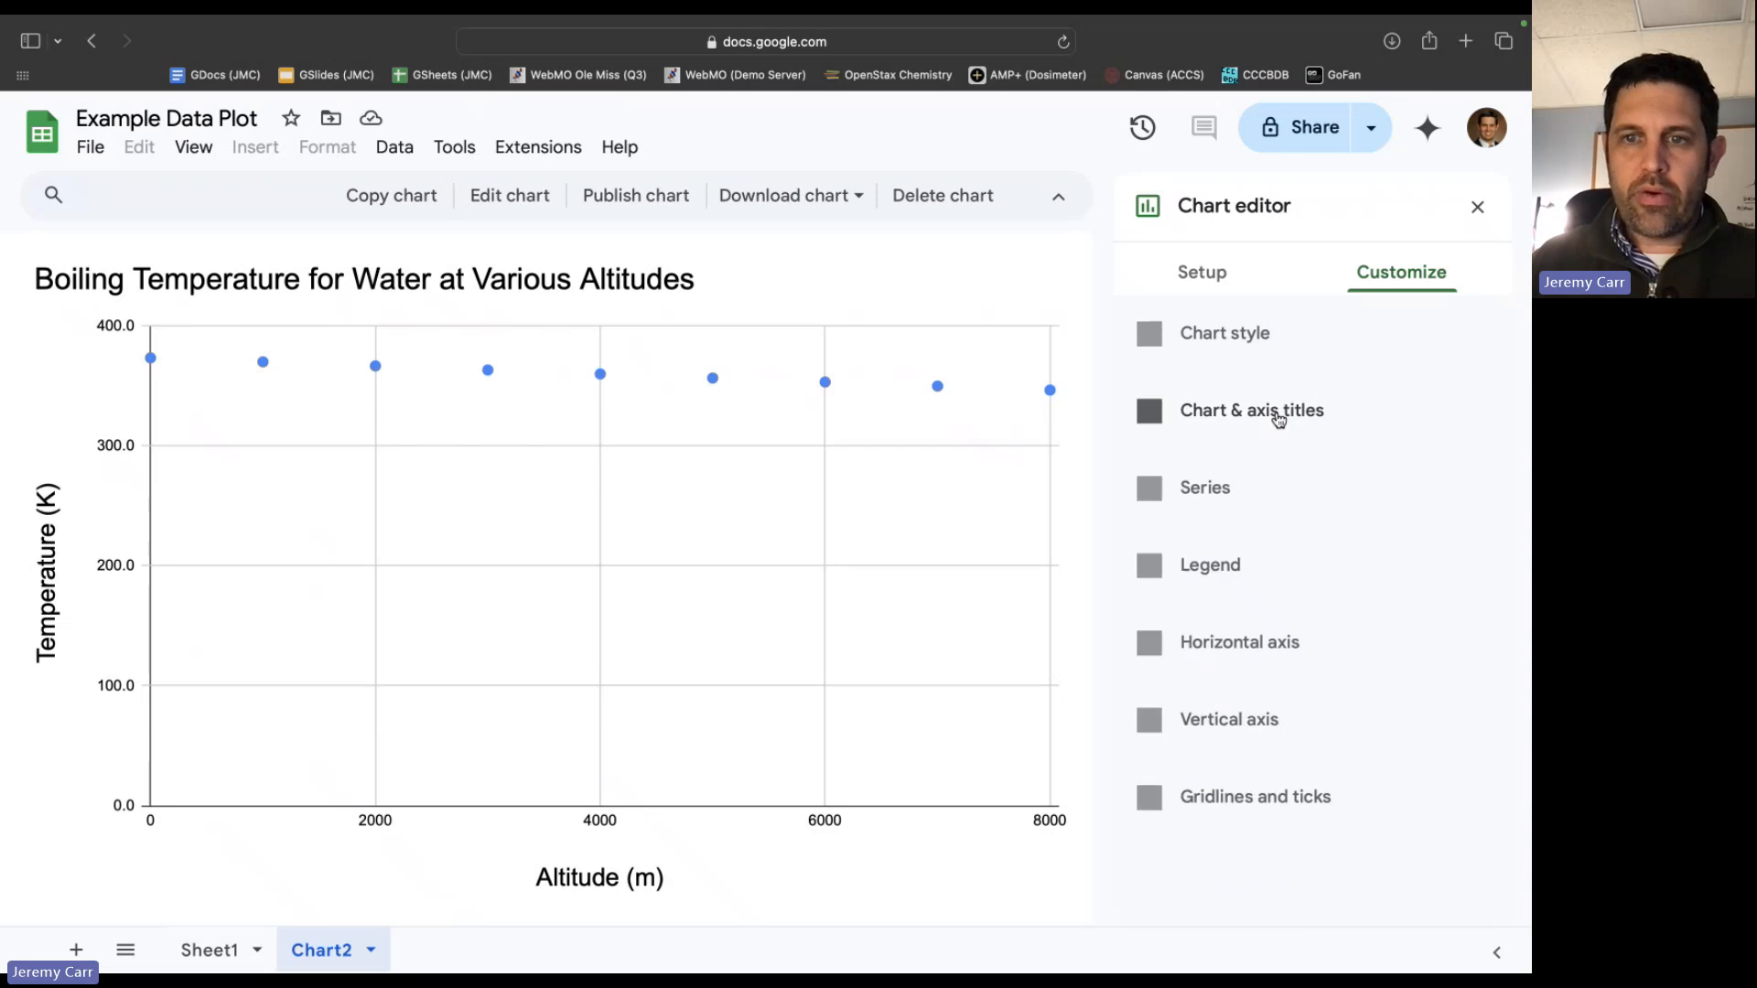
pyautogui.click(1218, 487)
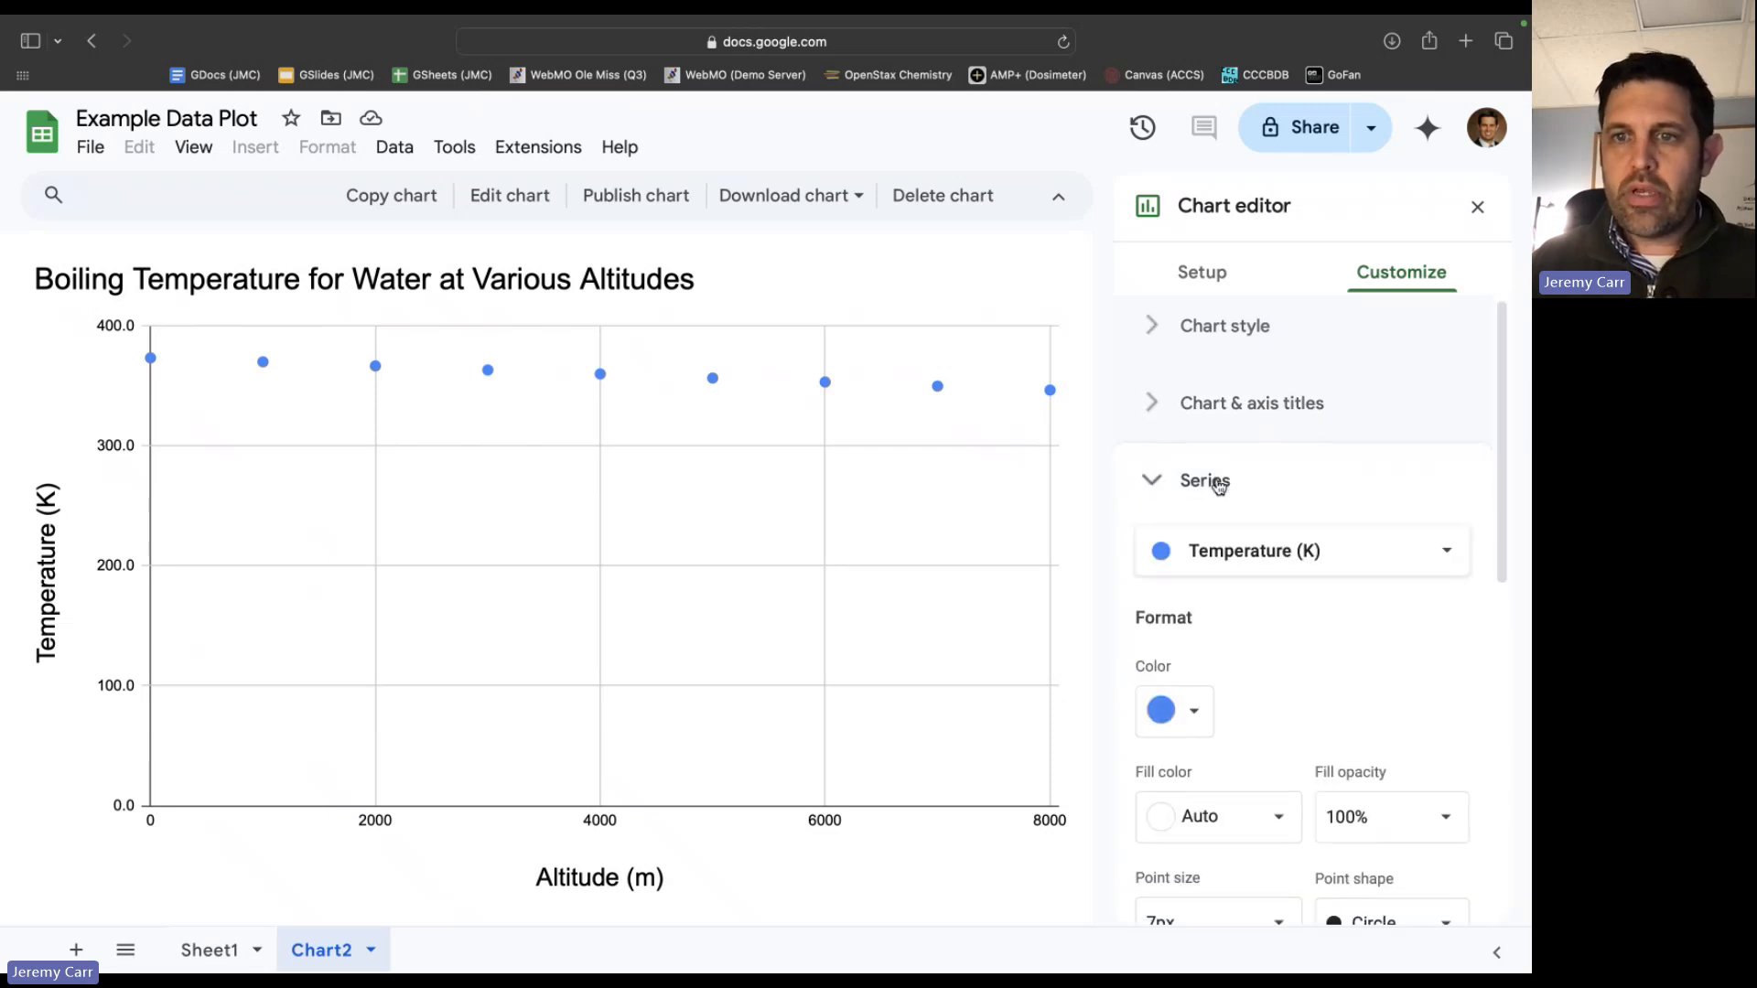
pyautogui.scroll(1, 1276, 573)
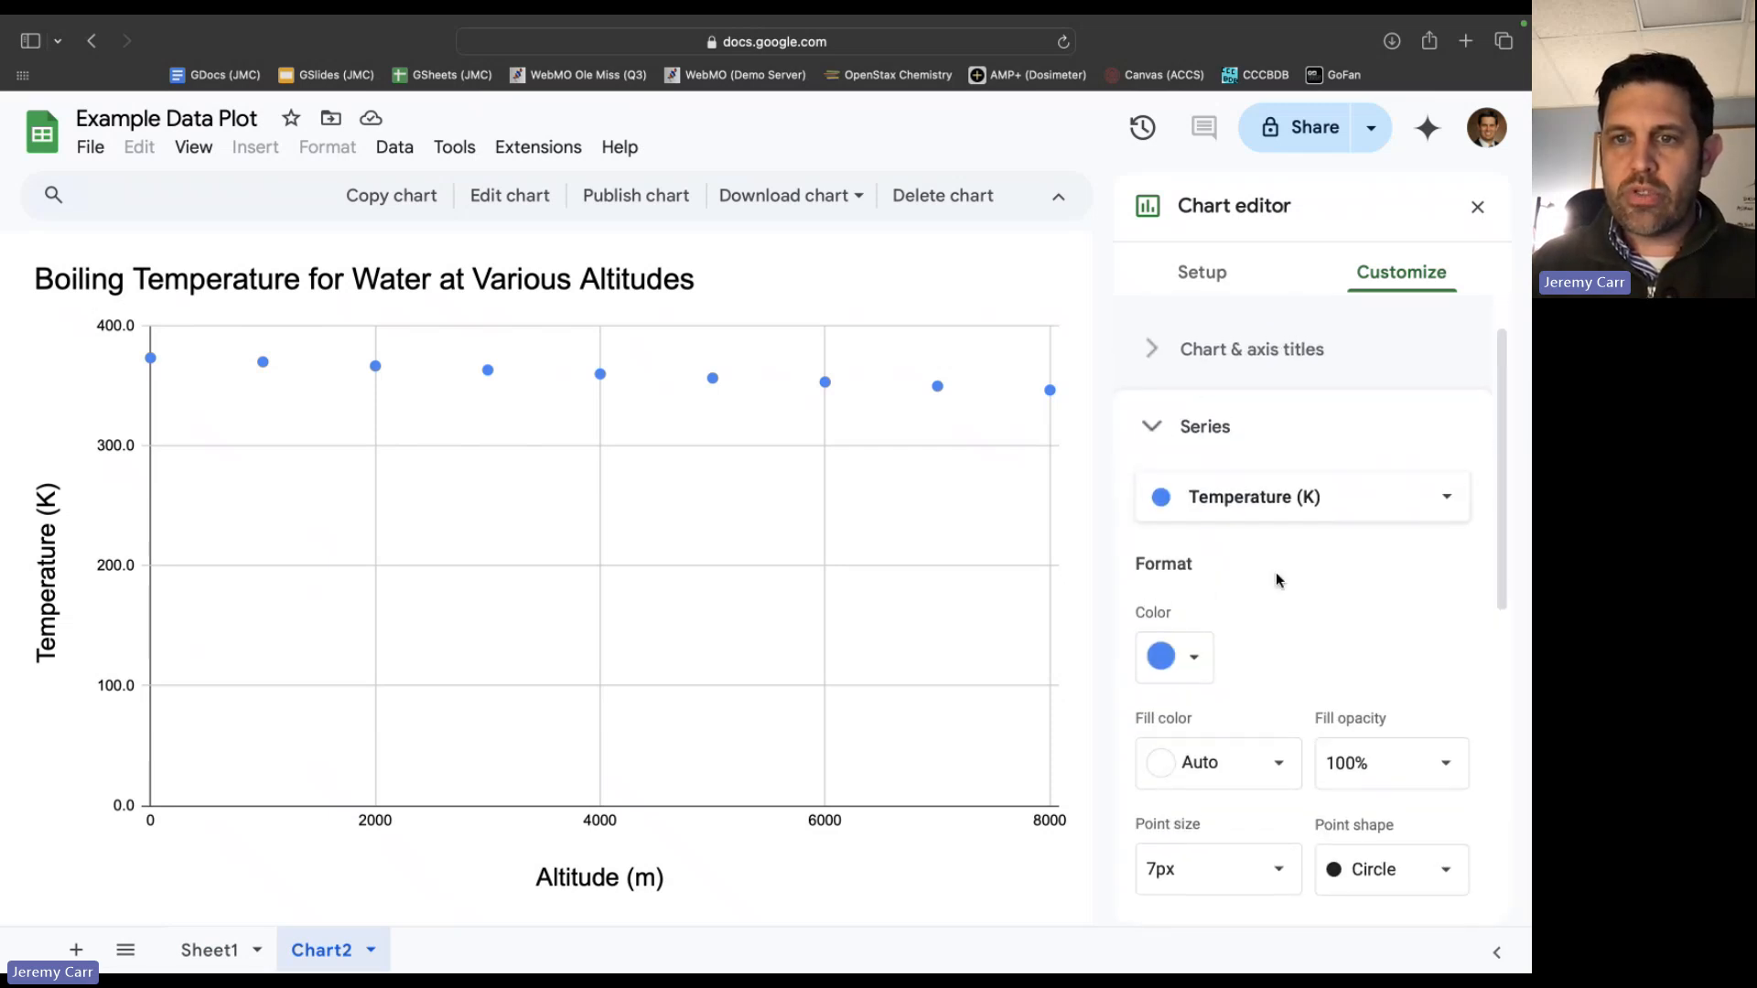
pyautogui.scroll(-1, 1275, 573)
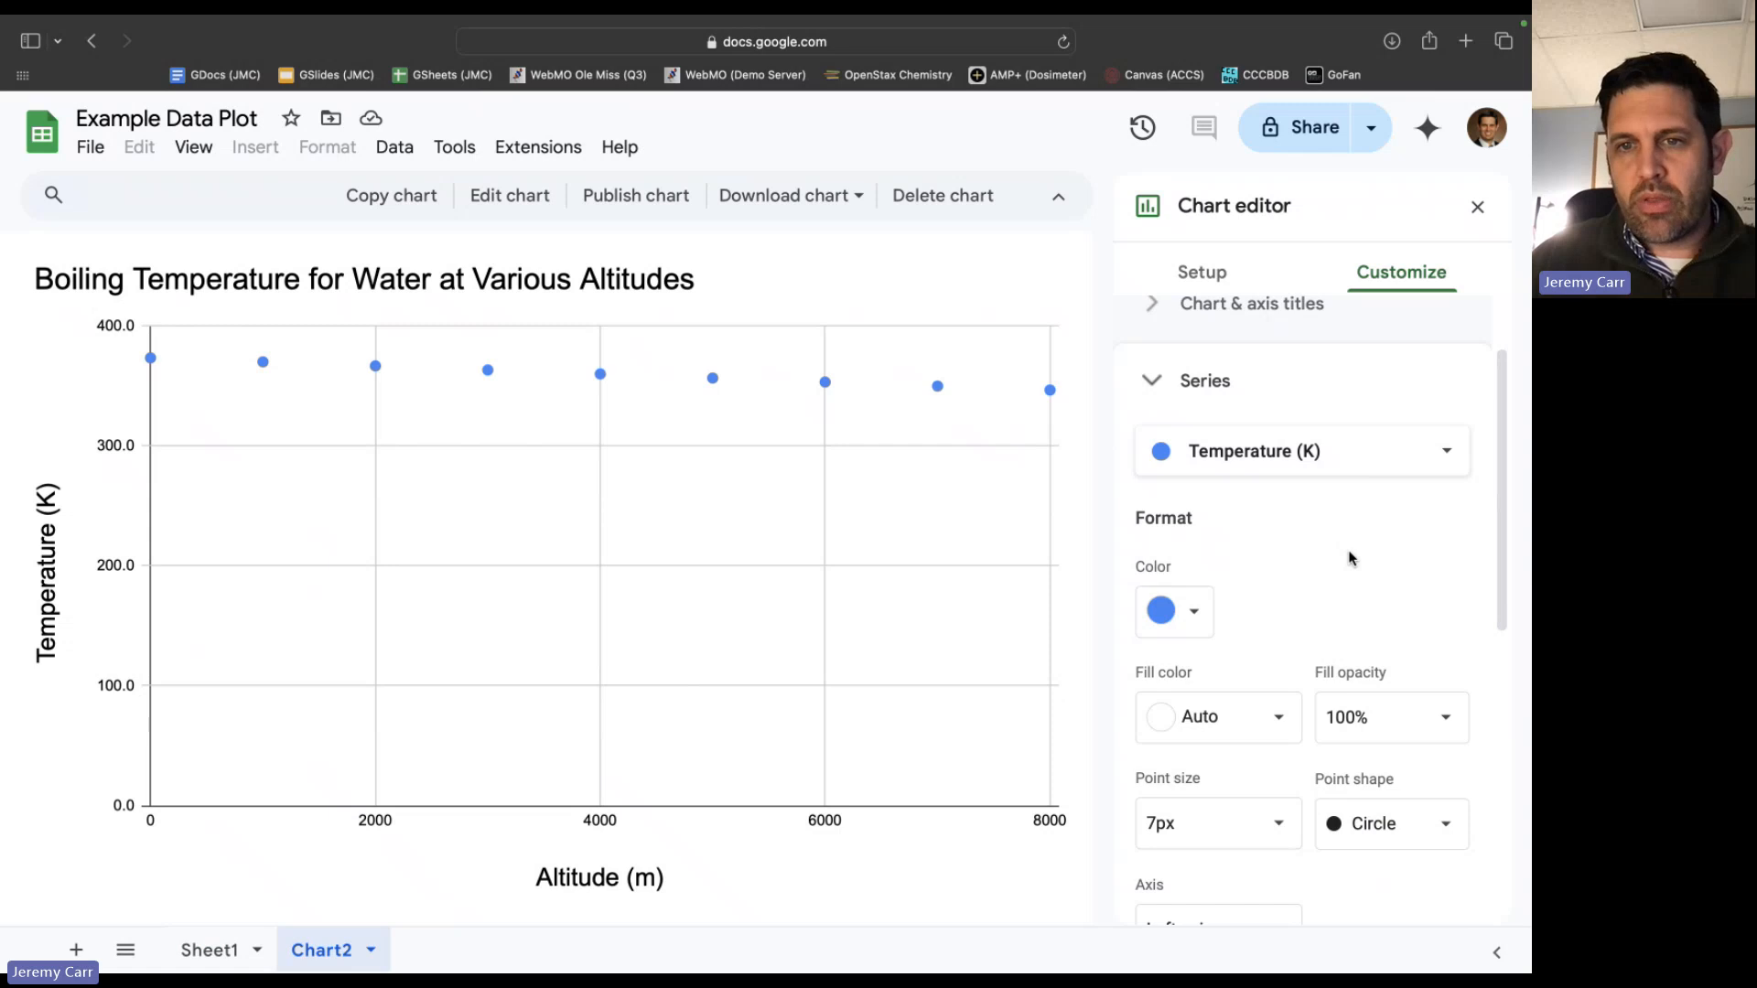
pyautogui.scroll(-2, 1350, 558)
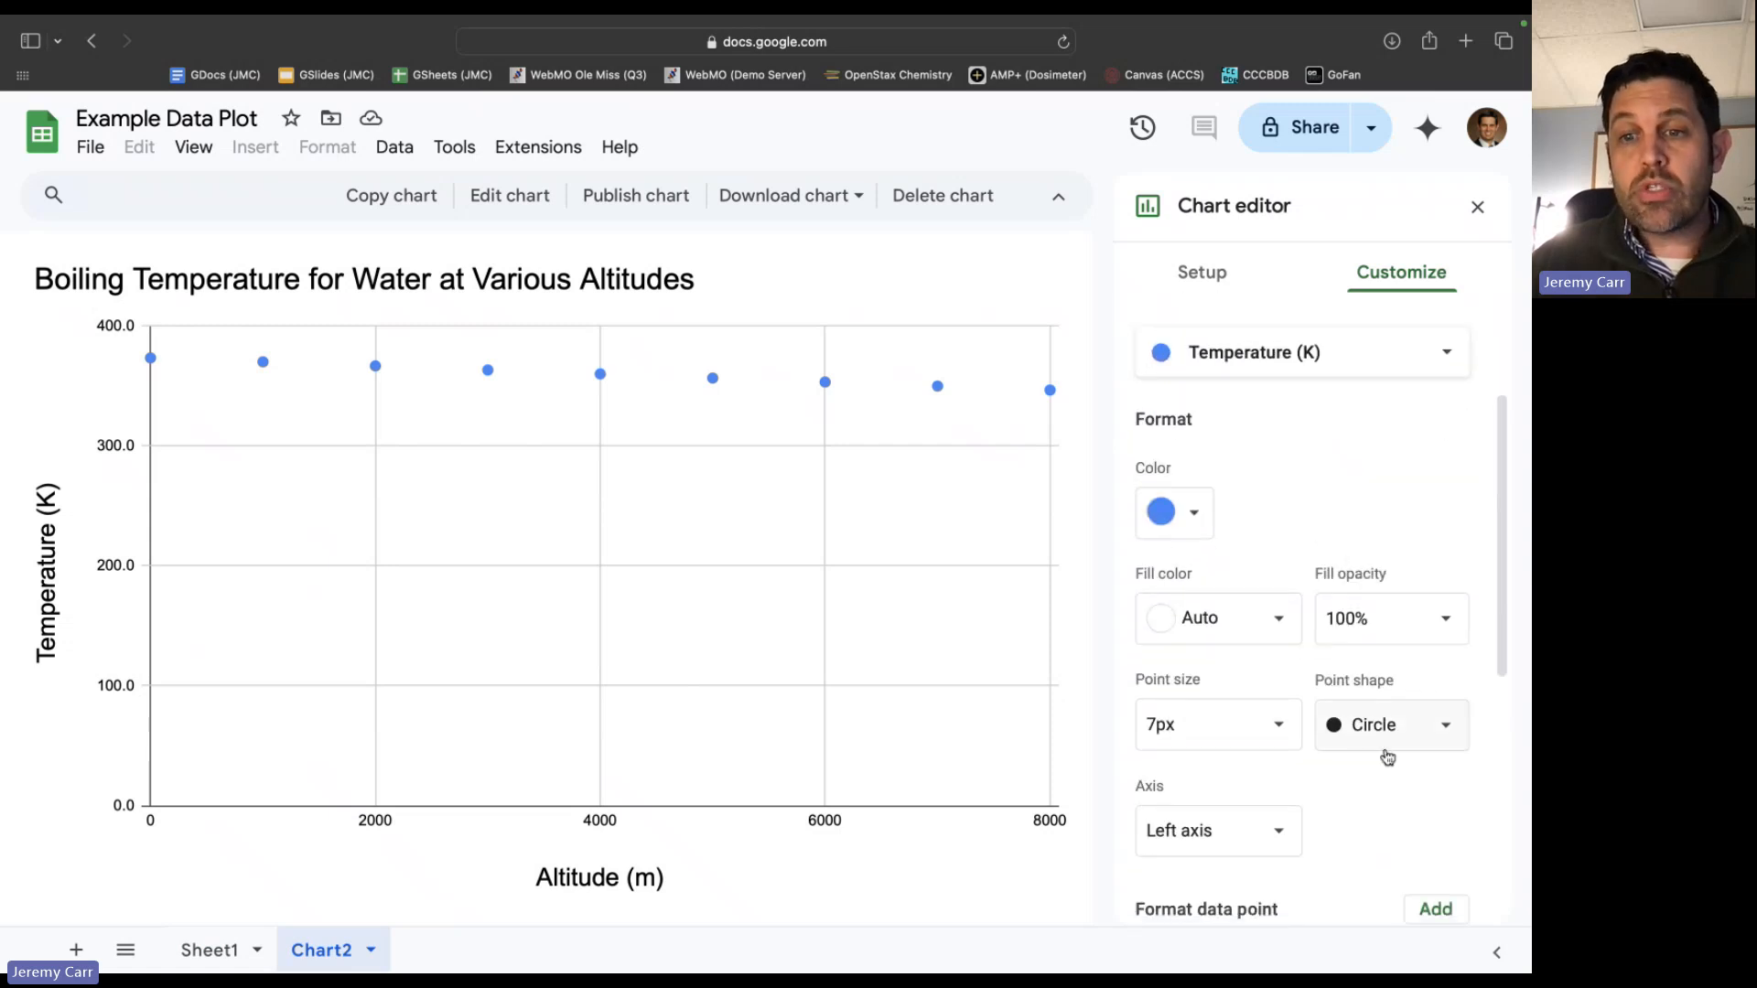
pyautogui.click(1158, 515)
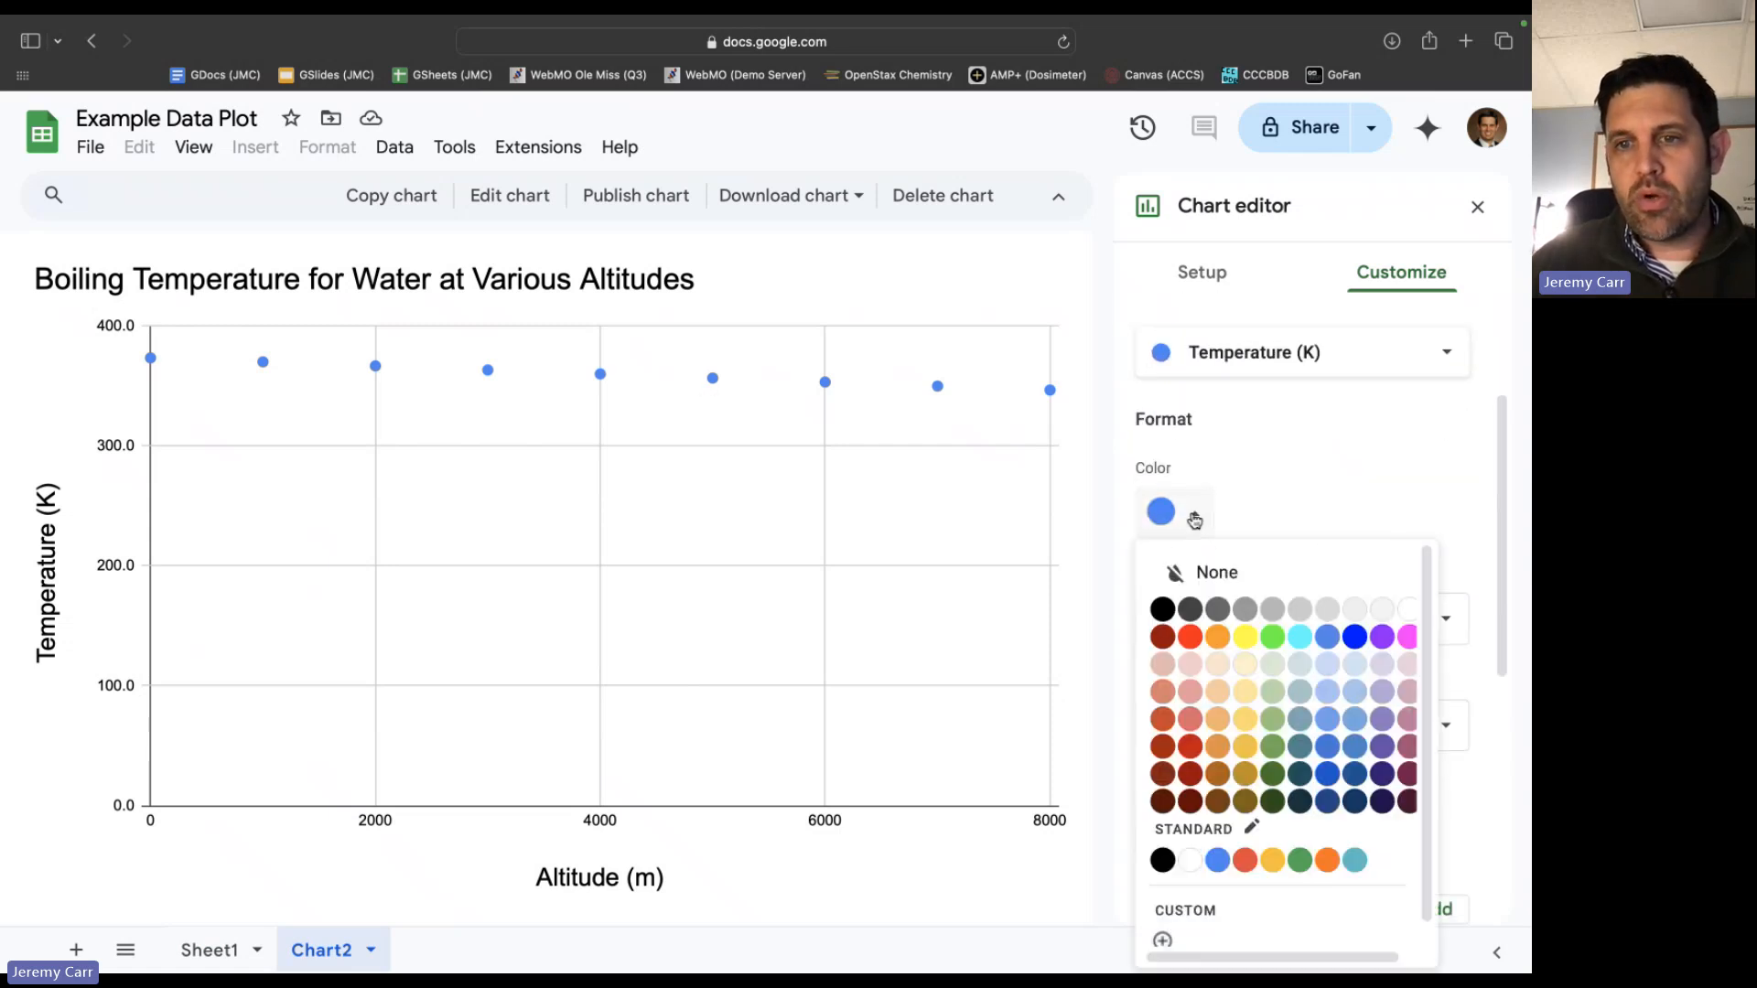
pyautogui.click(1383, 638)
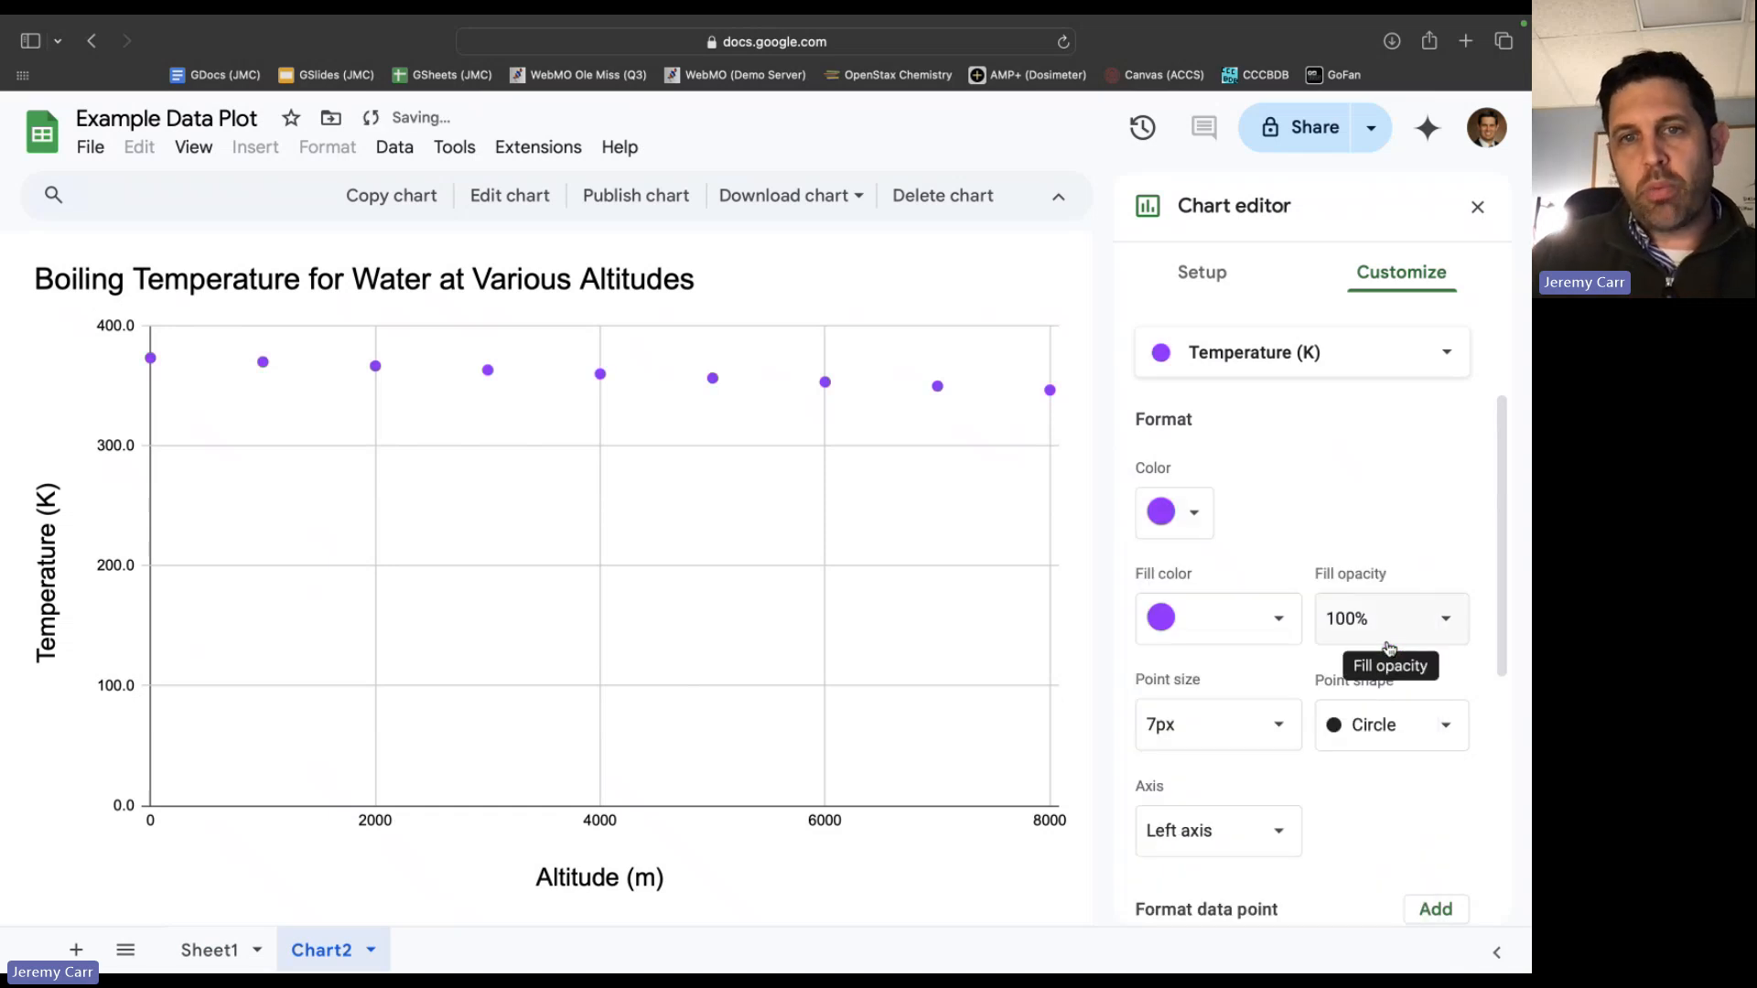
pyautogui.click(1274, 738)
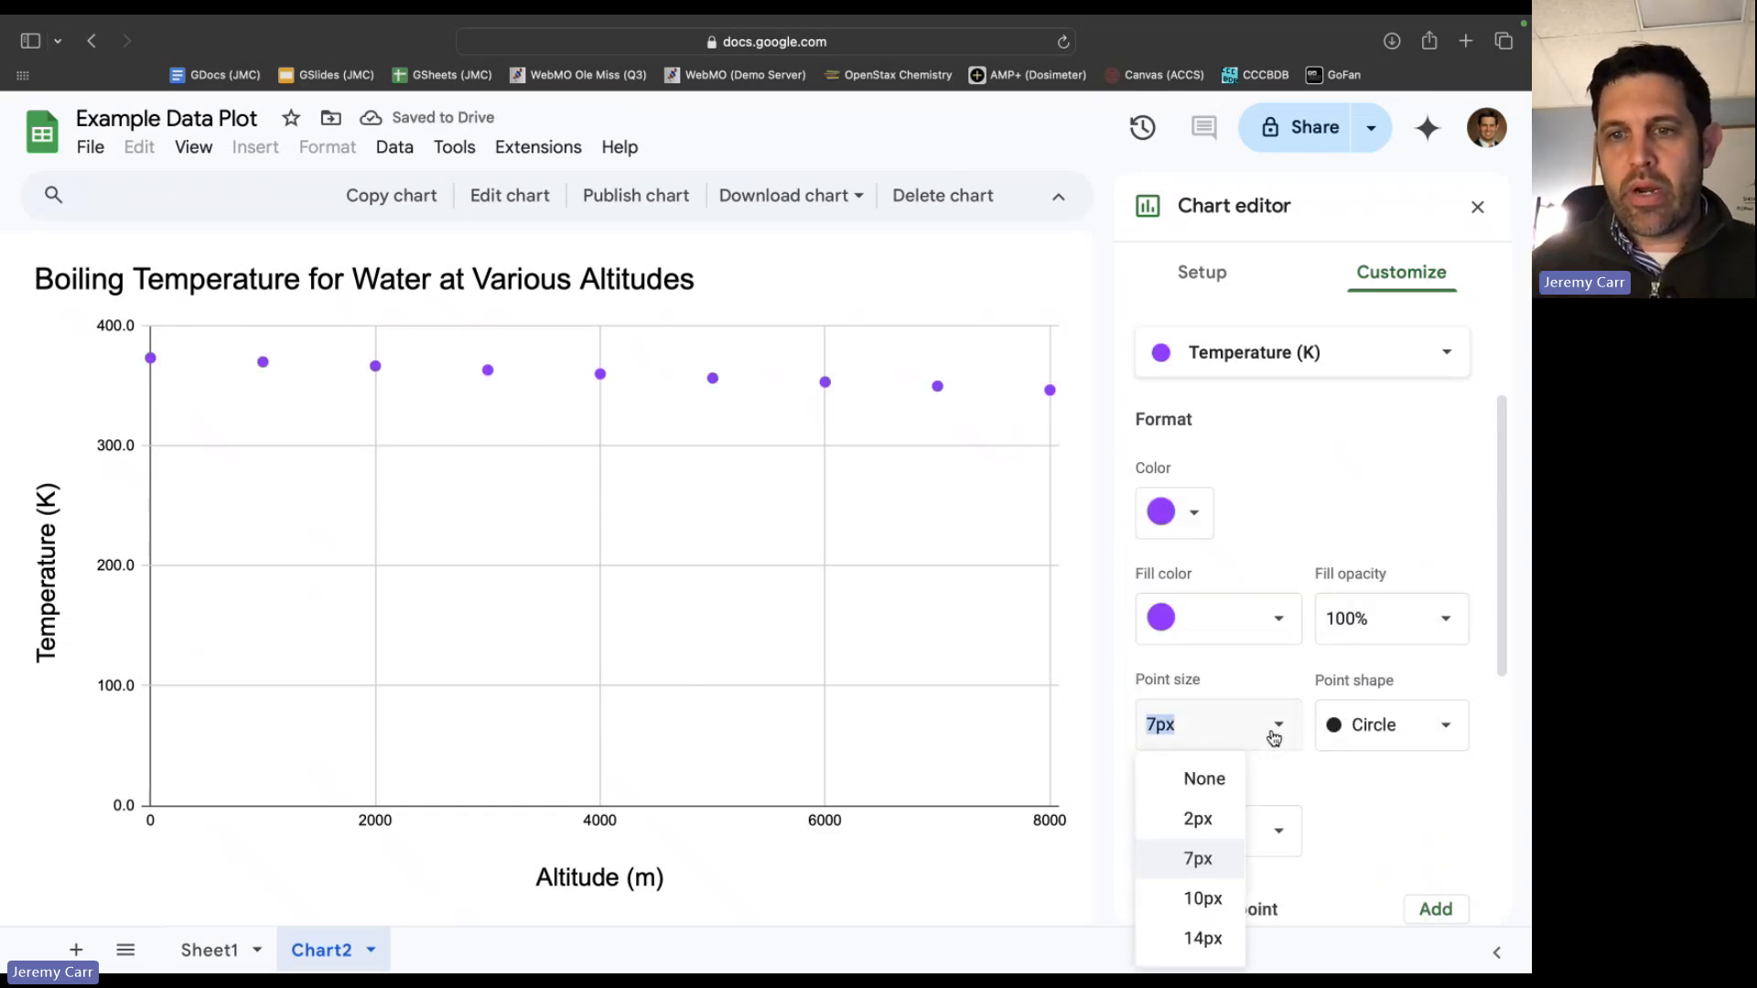
pyautogui.click(1203, 901)
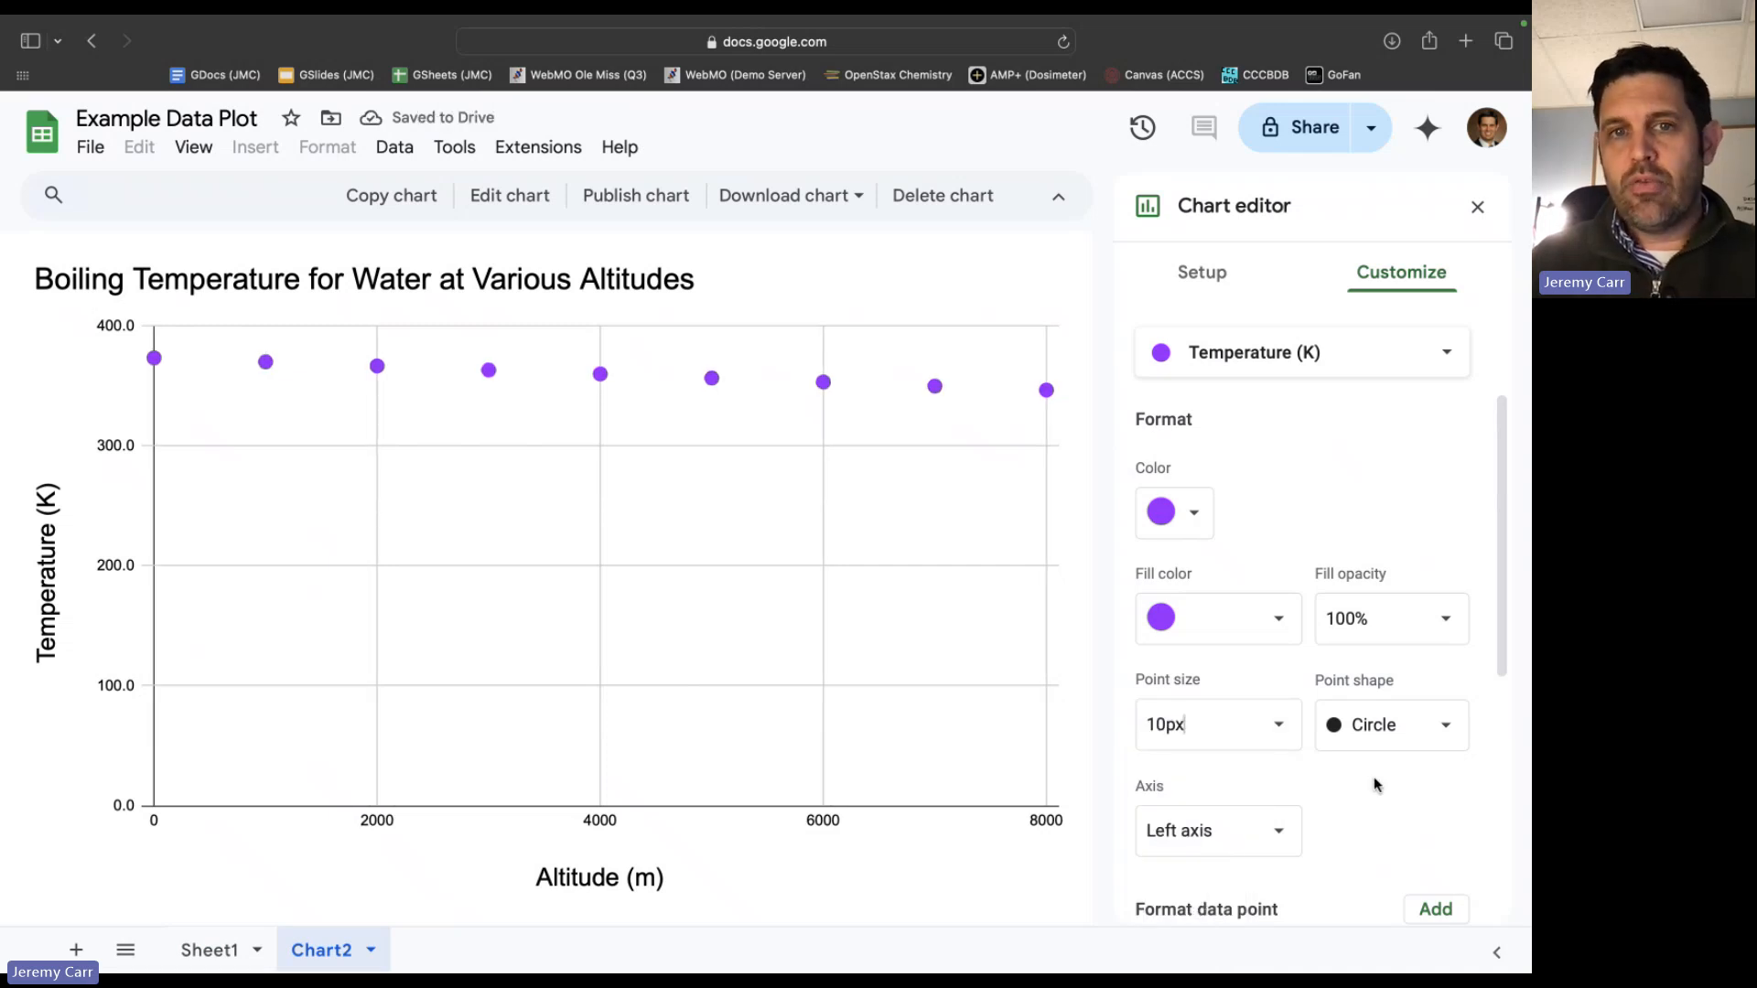
# Try the diamond and hexagon point shapes on the temperature series and set the shape back to circle.
pyautogui.click(1446, 725)
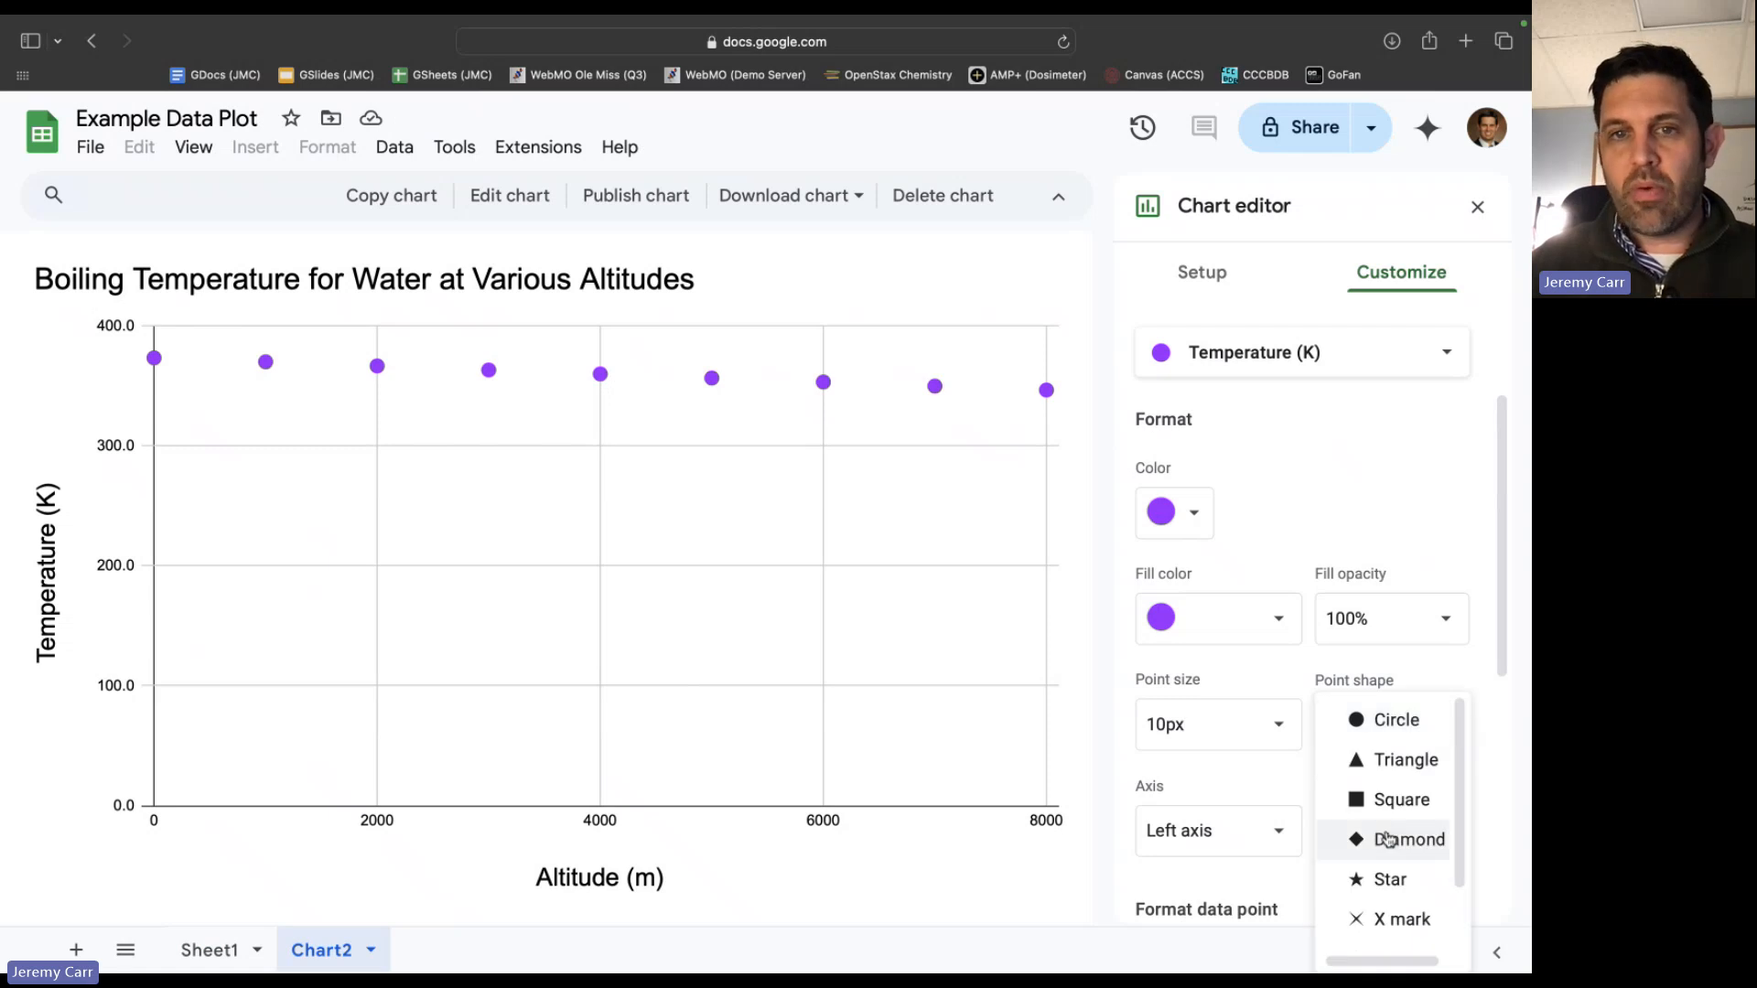
pyautogui.click(1392, 839)
pyautogui.click(1448, 732)
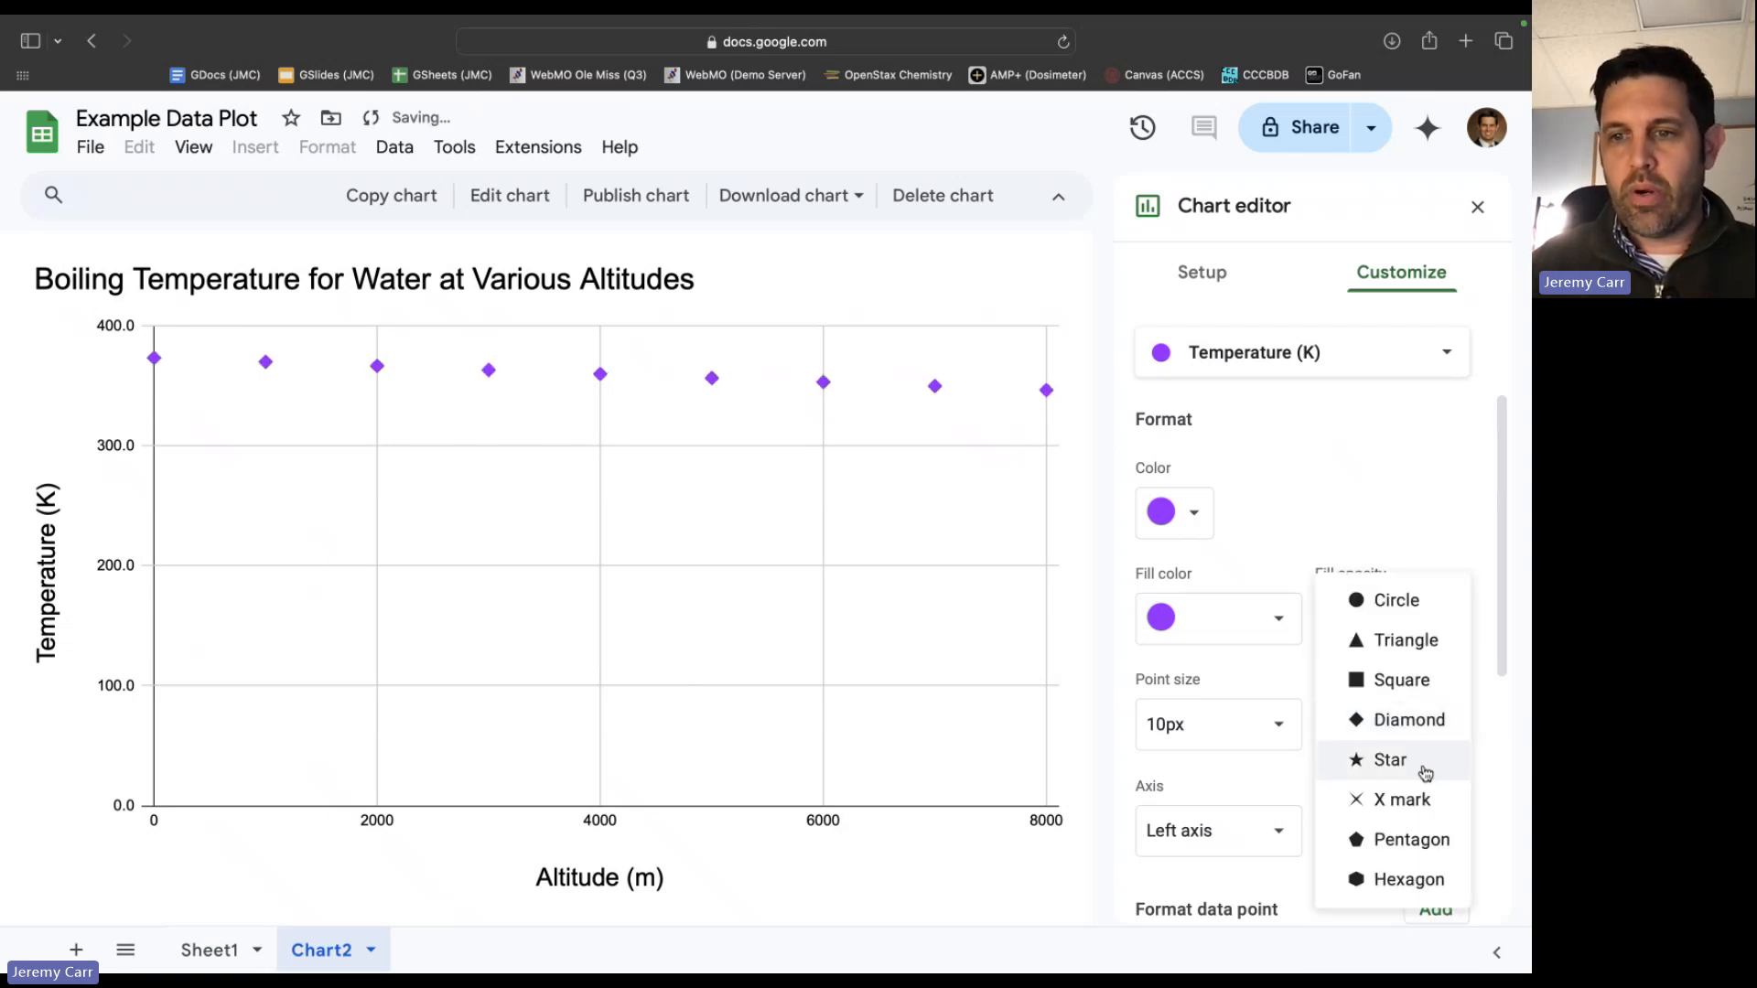
pyautogui.click(1397, 880)
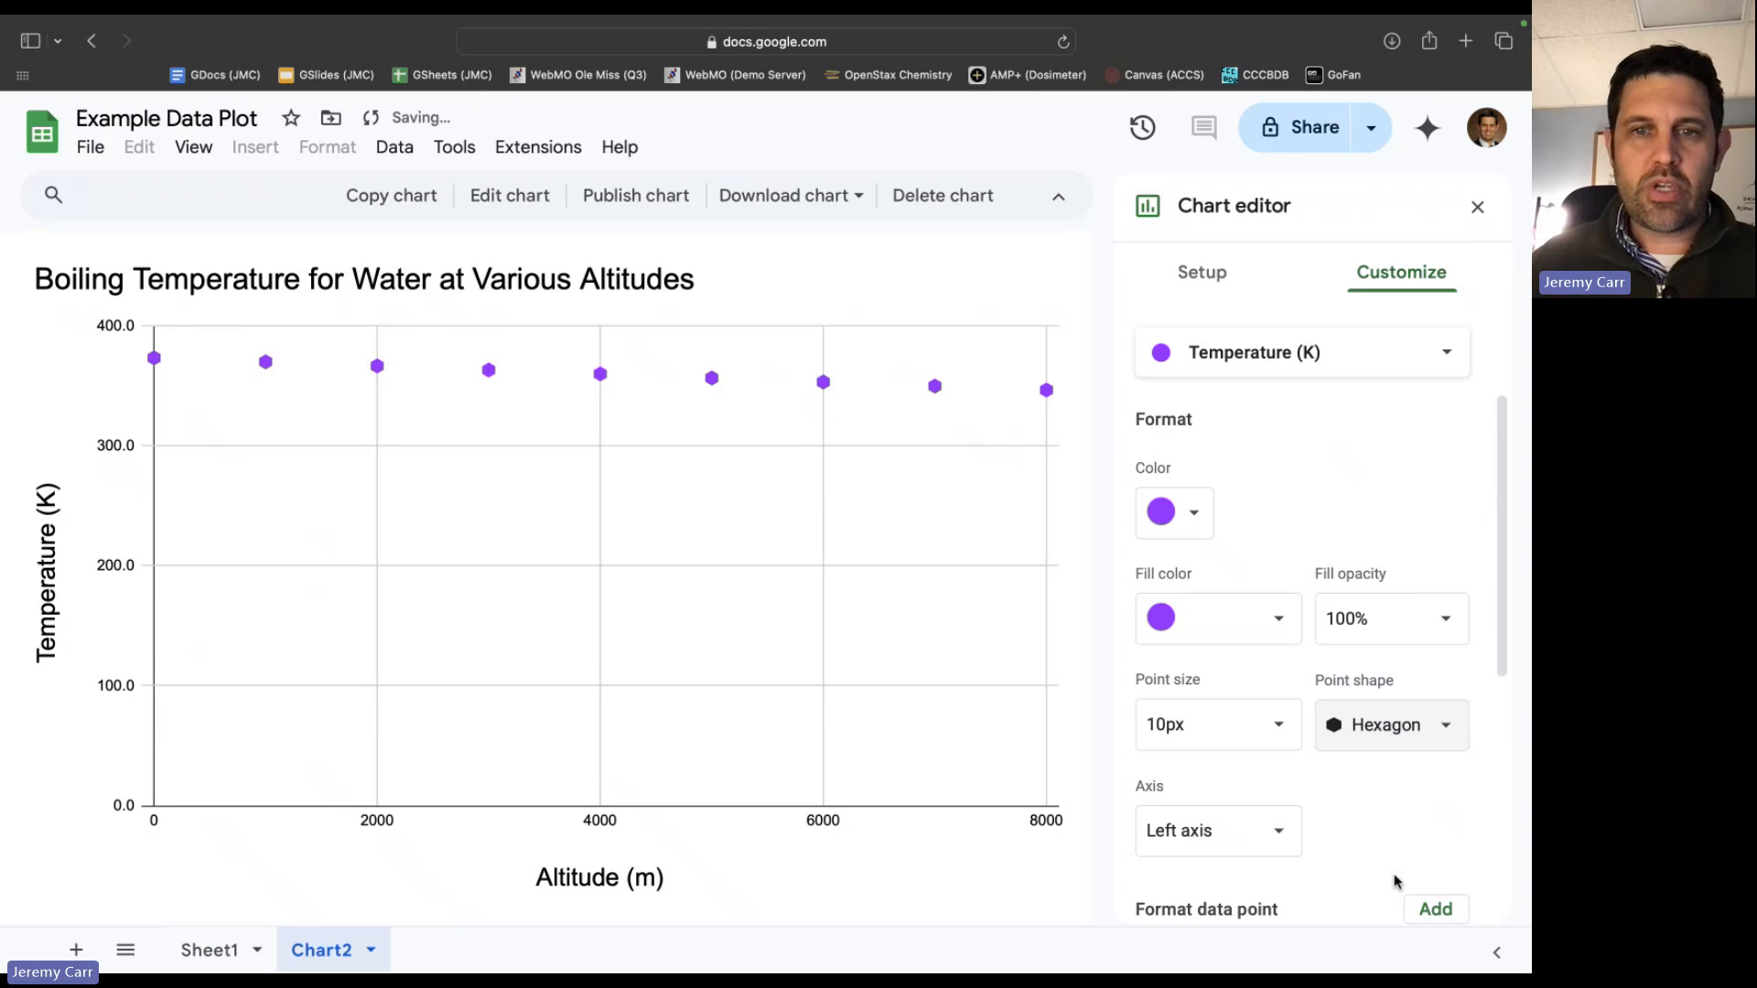
pyautogui.click(1445, 741)
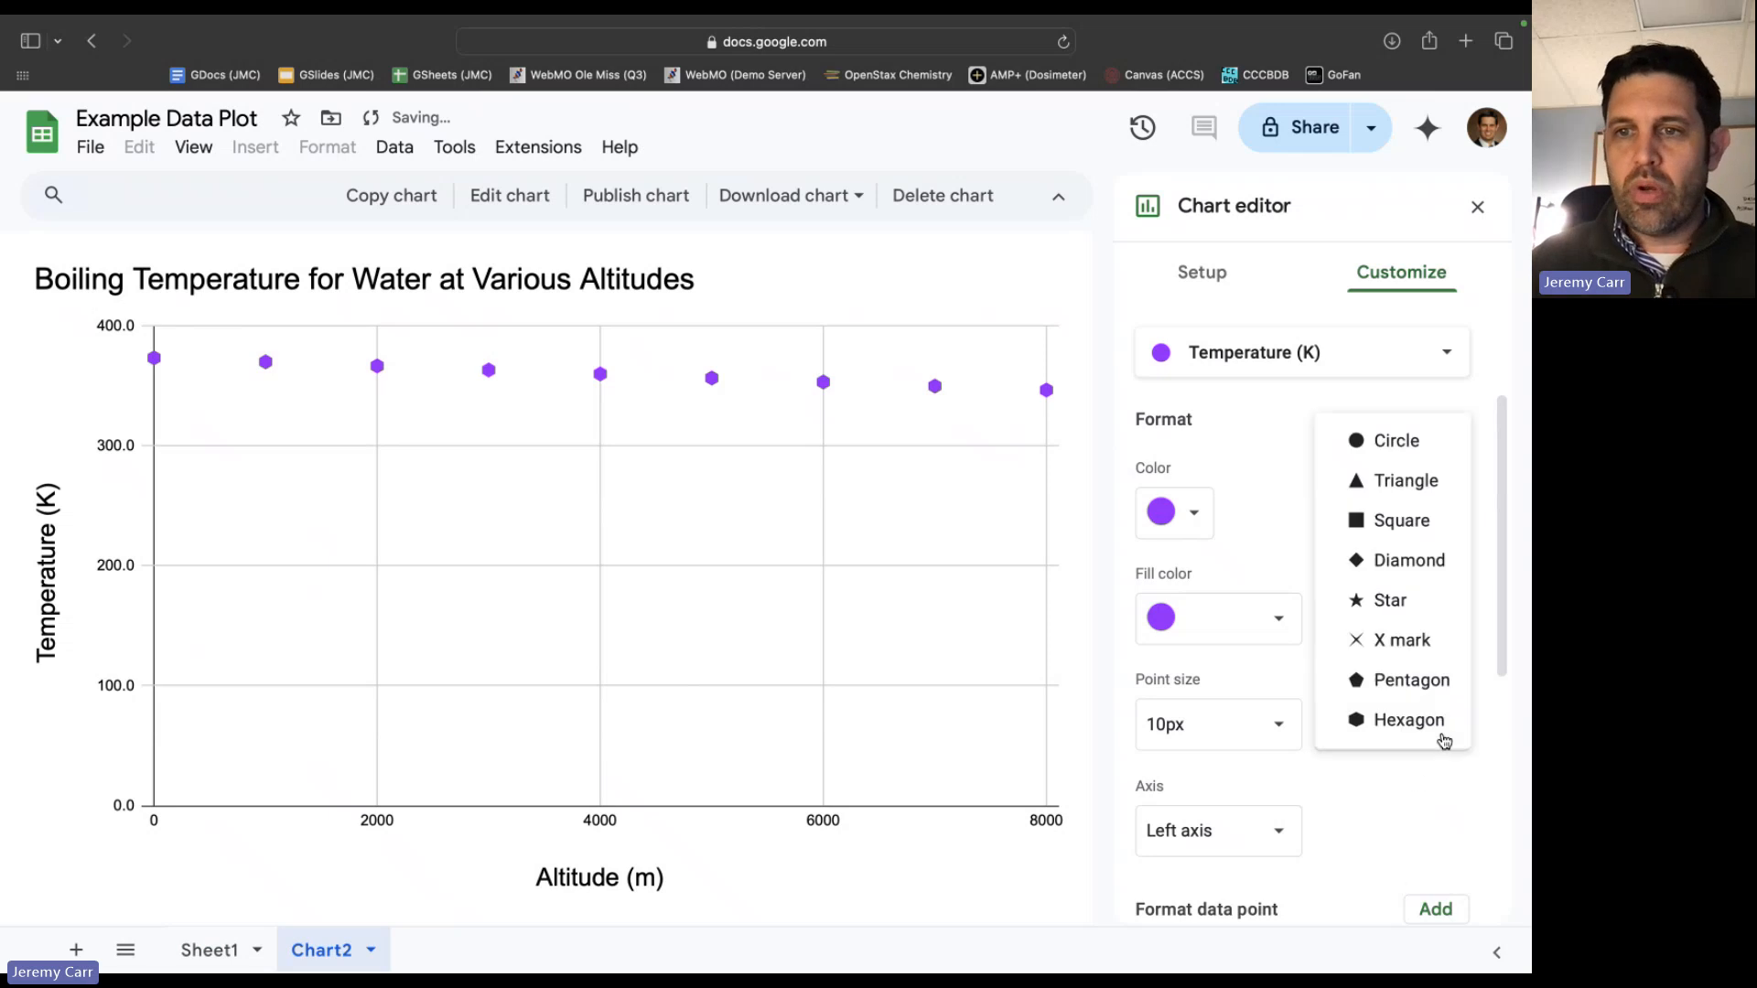
pyautogui.click(1396, 445)
# Add a linear trendline to the temperature series.
pyautogui.scroll(-2, 1351, 735)
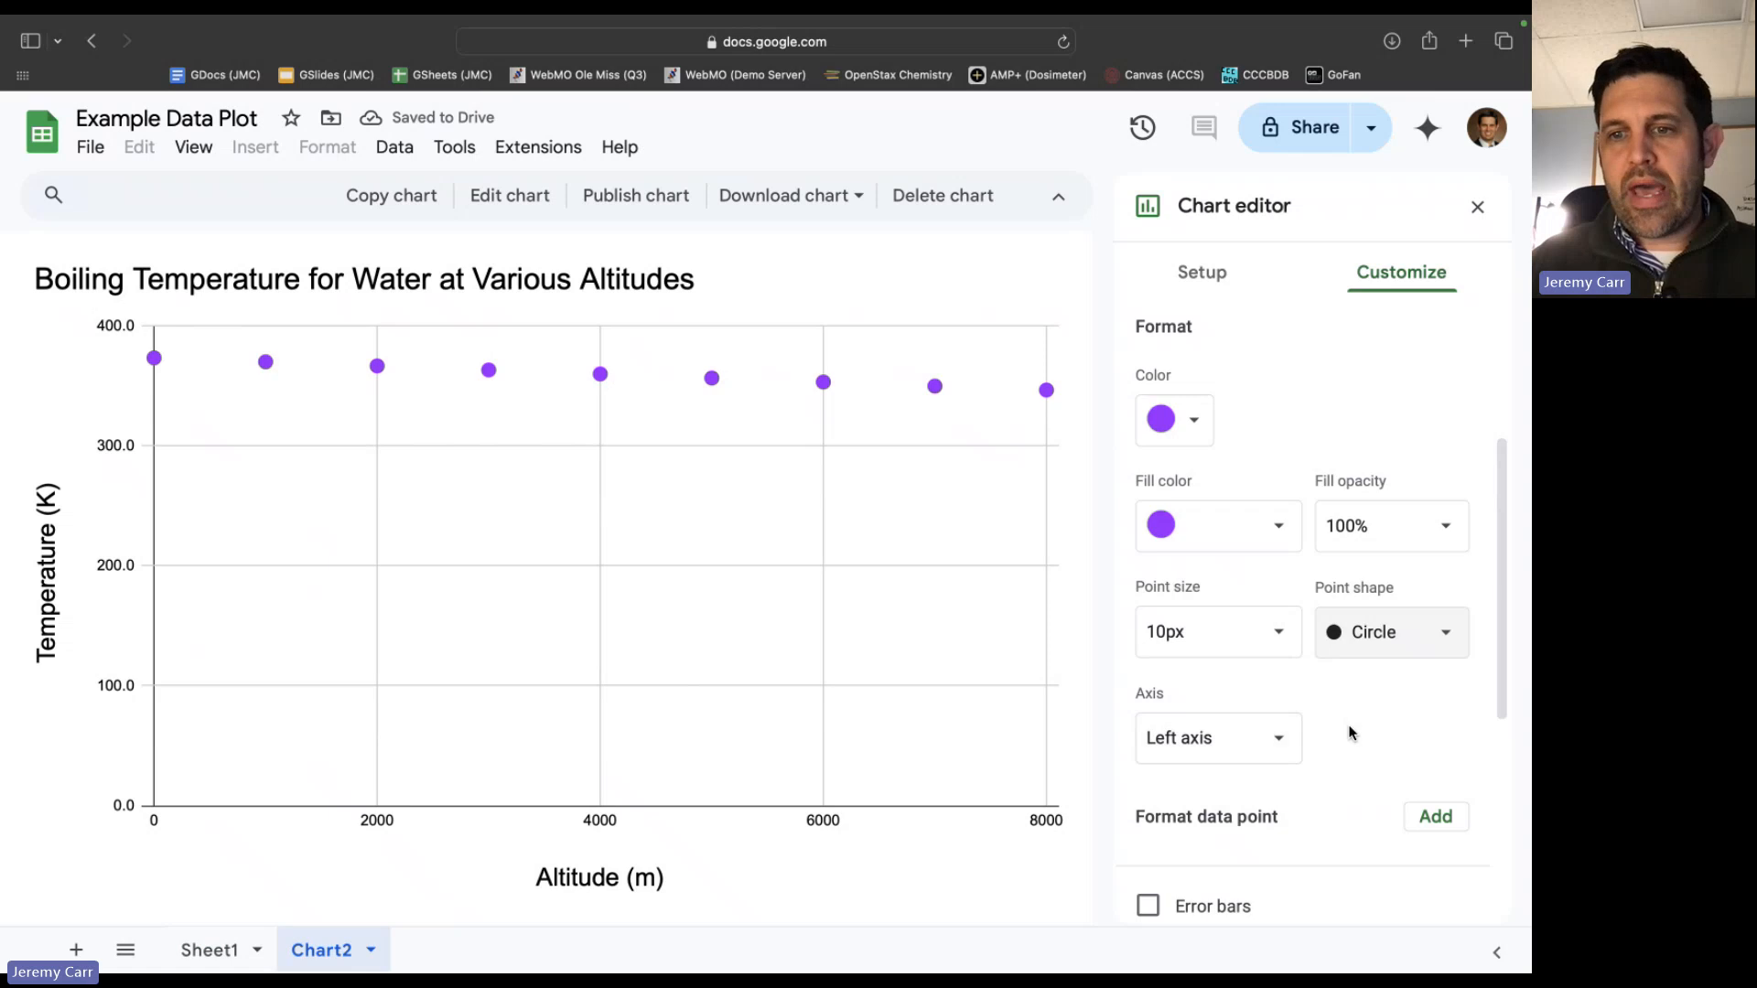
pyautogui.scroll(-2, 1368, 694)
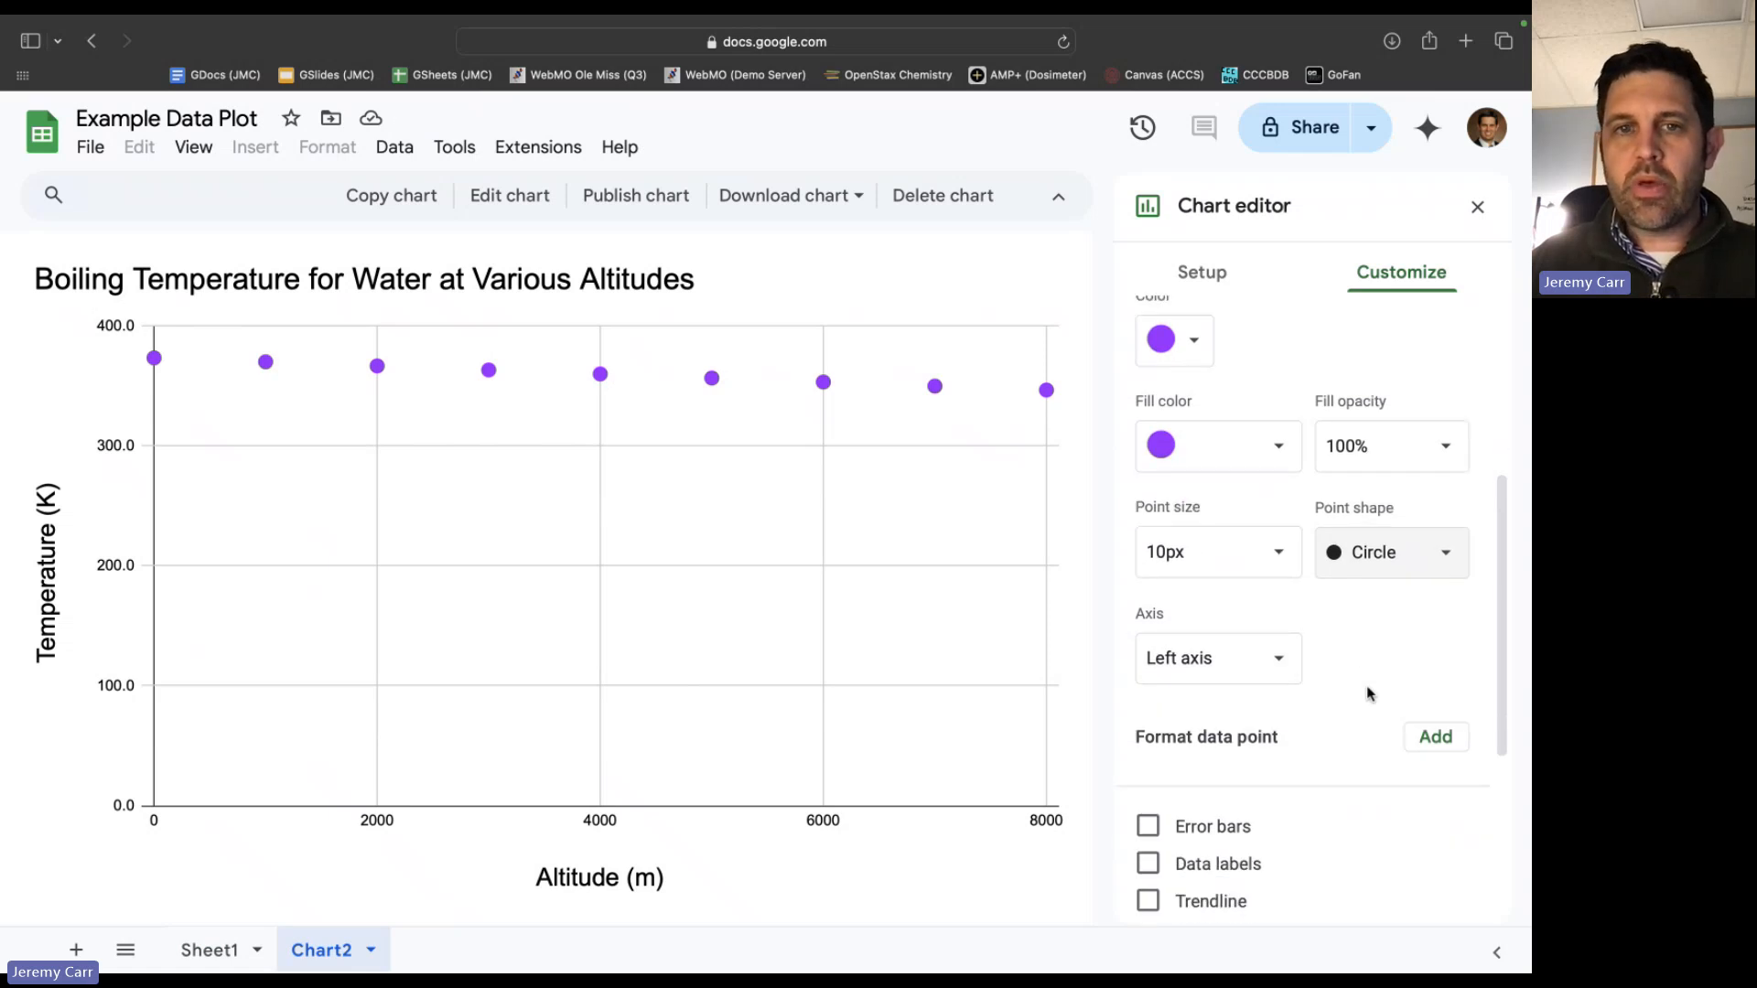
pyautogui.scroll(-1, 1370, 694)
pyautogui.scroll(-4, 1369, 694)
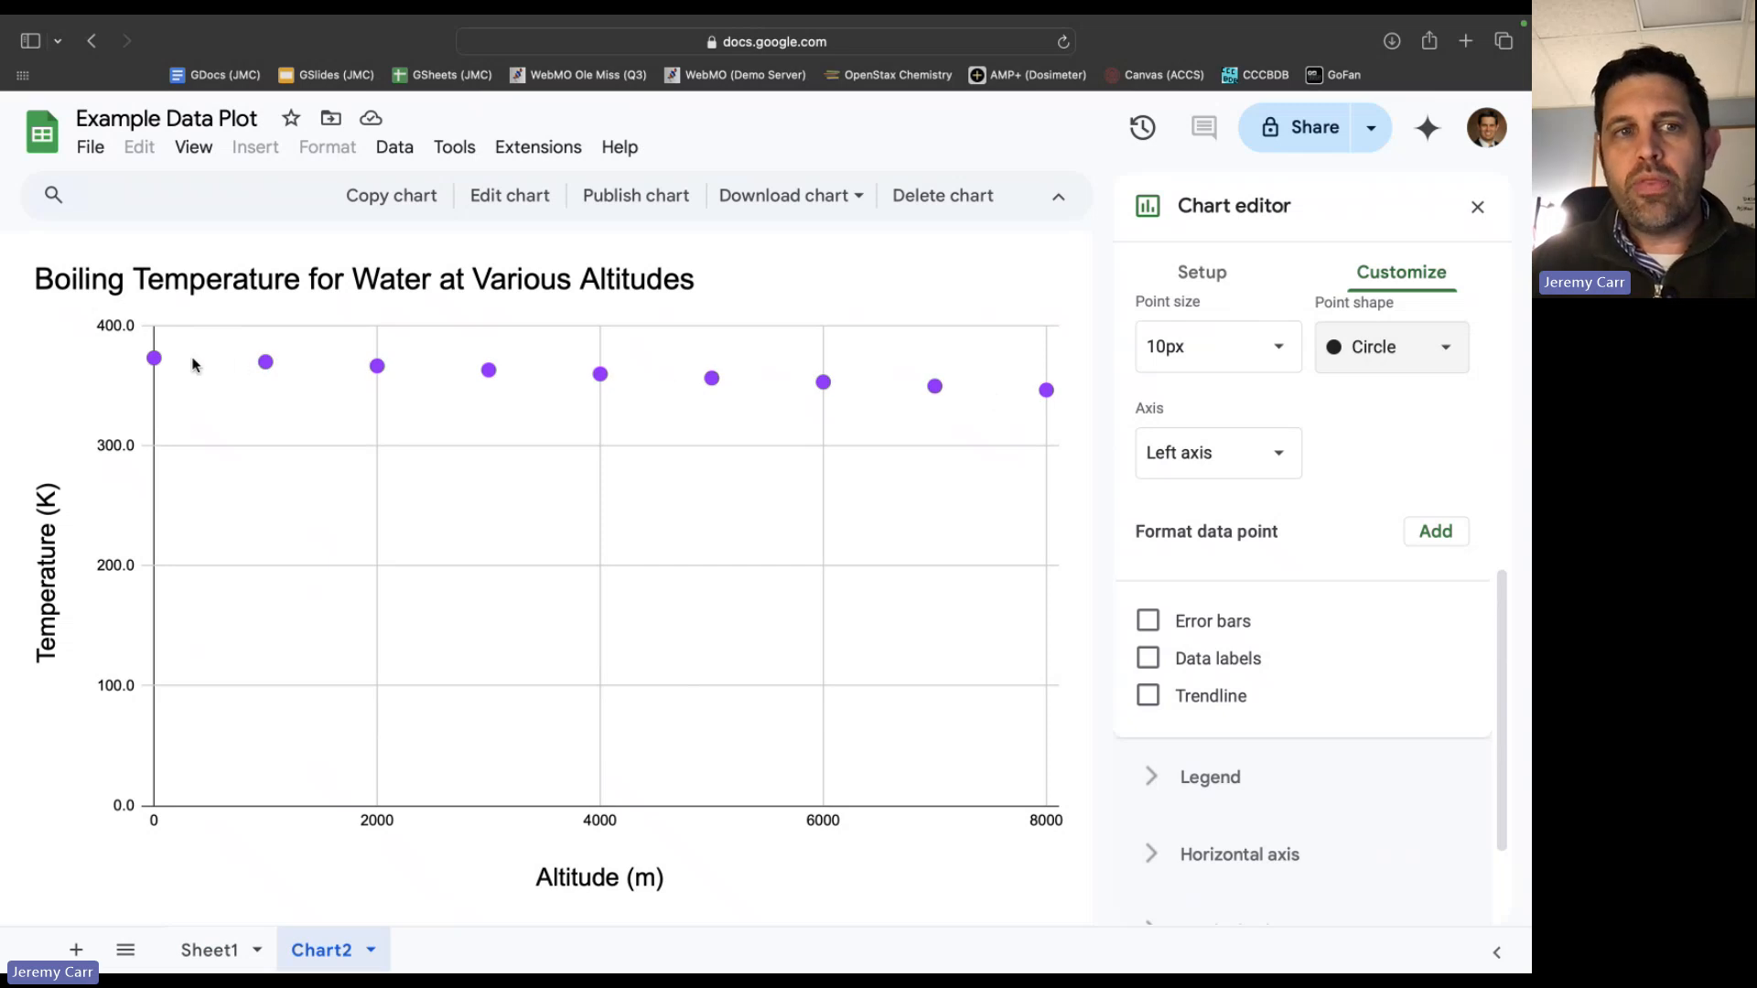
pyautogui.click(1151, 699)
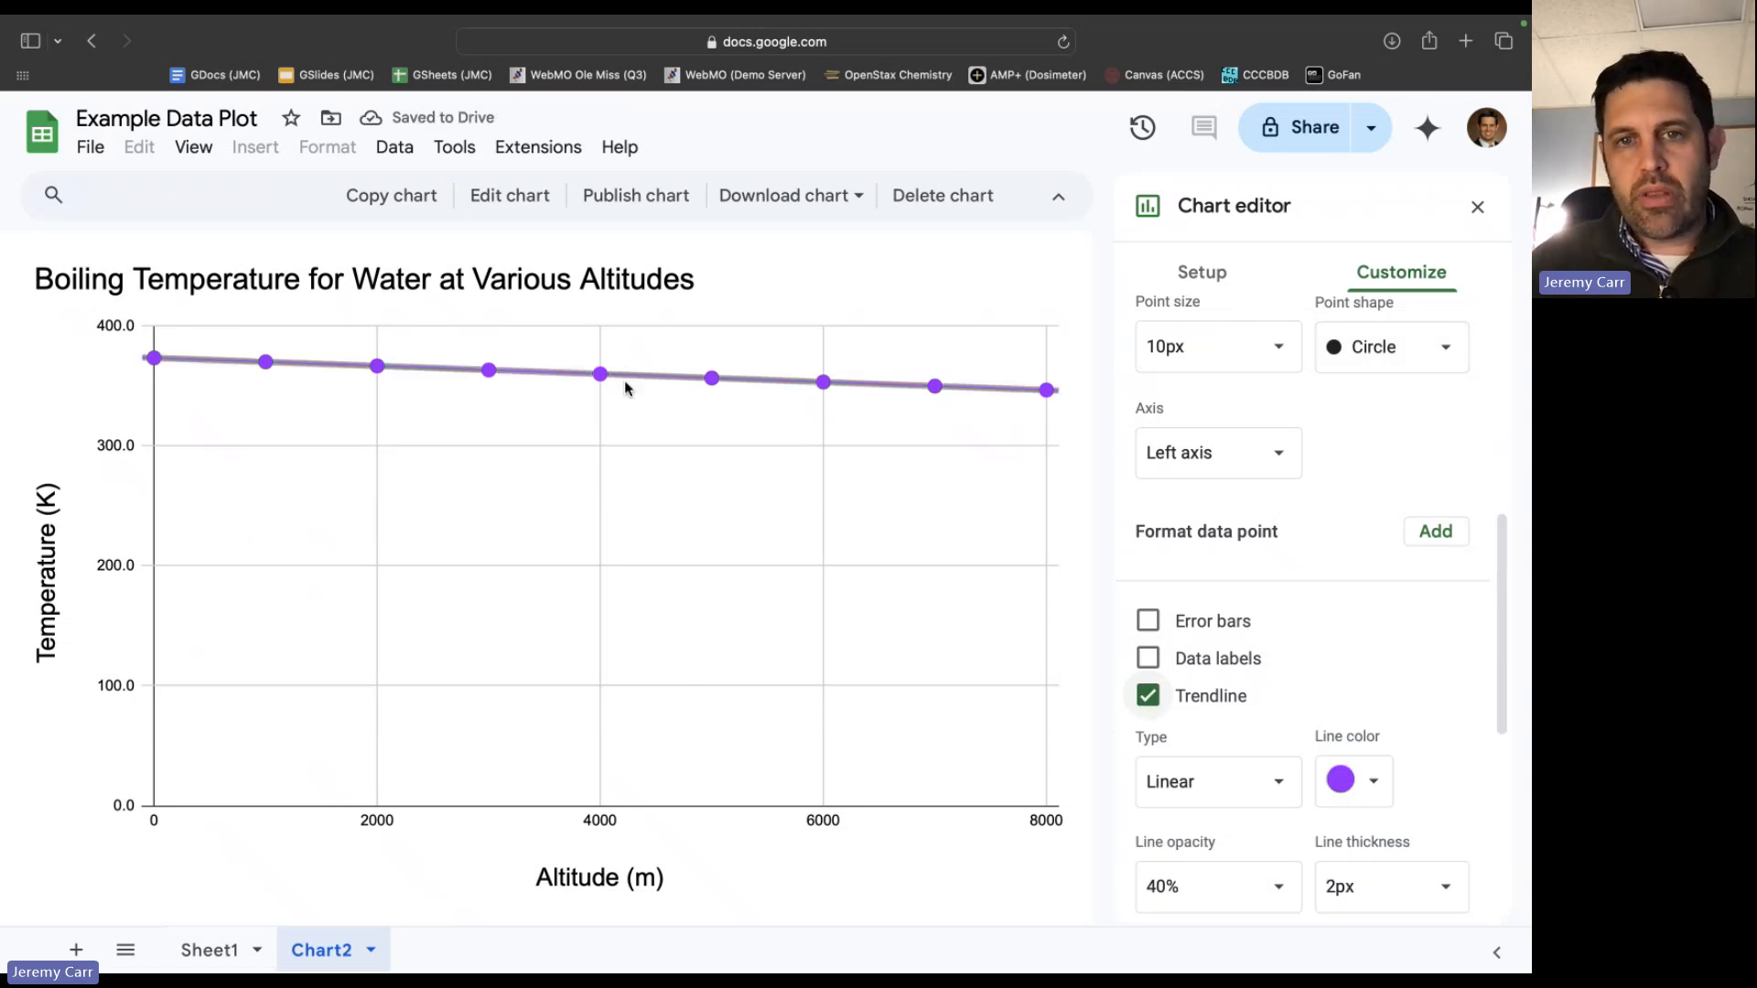
# Label the trendline with its equation and show the R² value.
pyautogui.scroll(-1, 1355, 687)
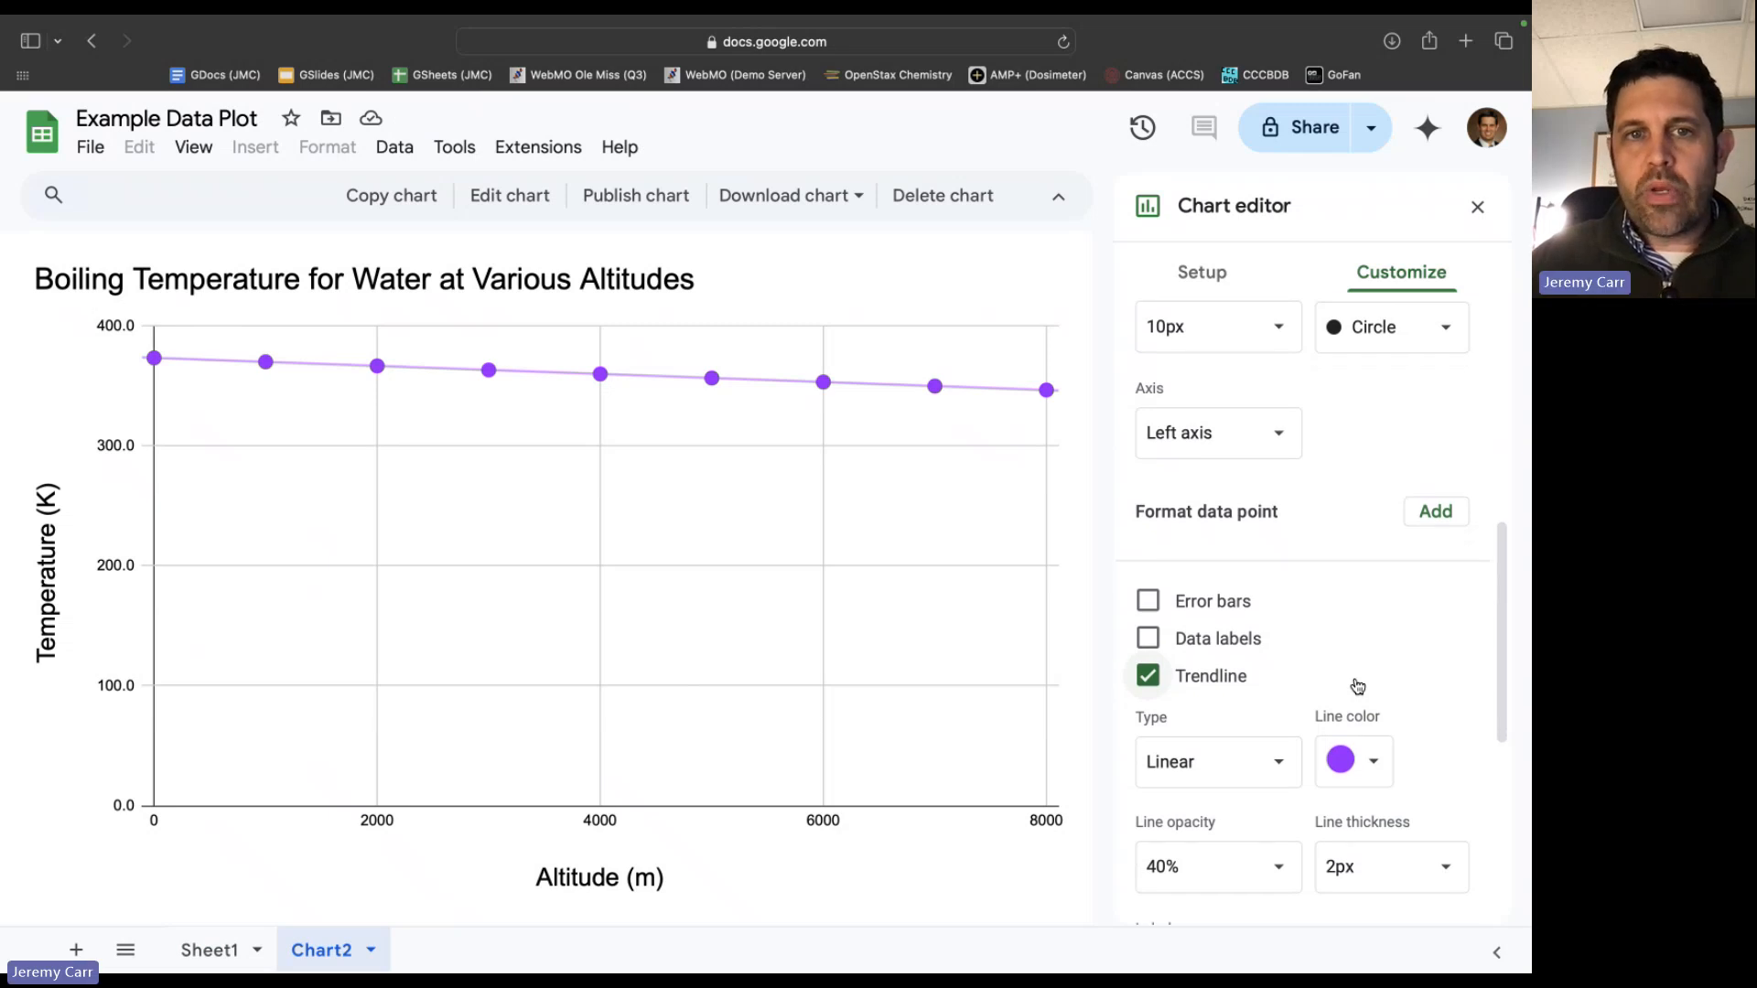
pyautogui.scroll(-4, 1358, 686)
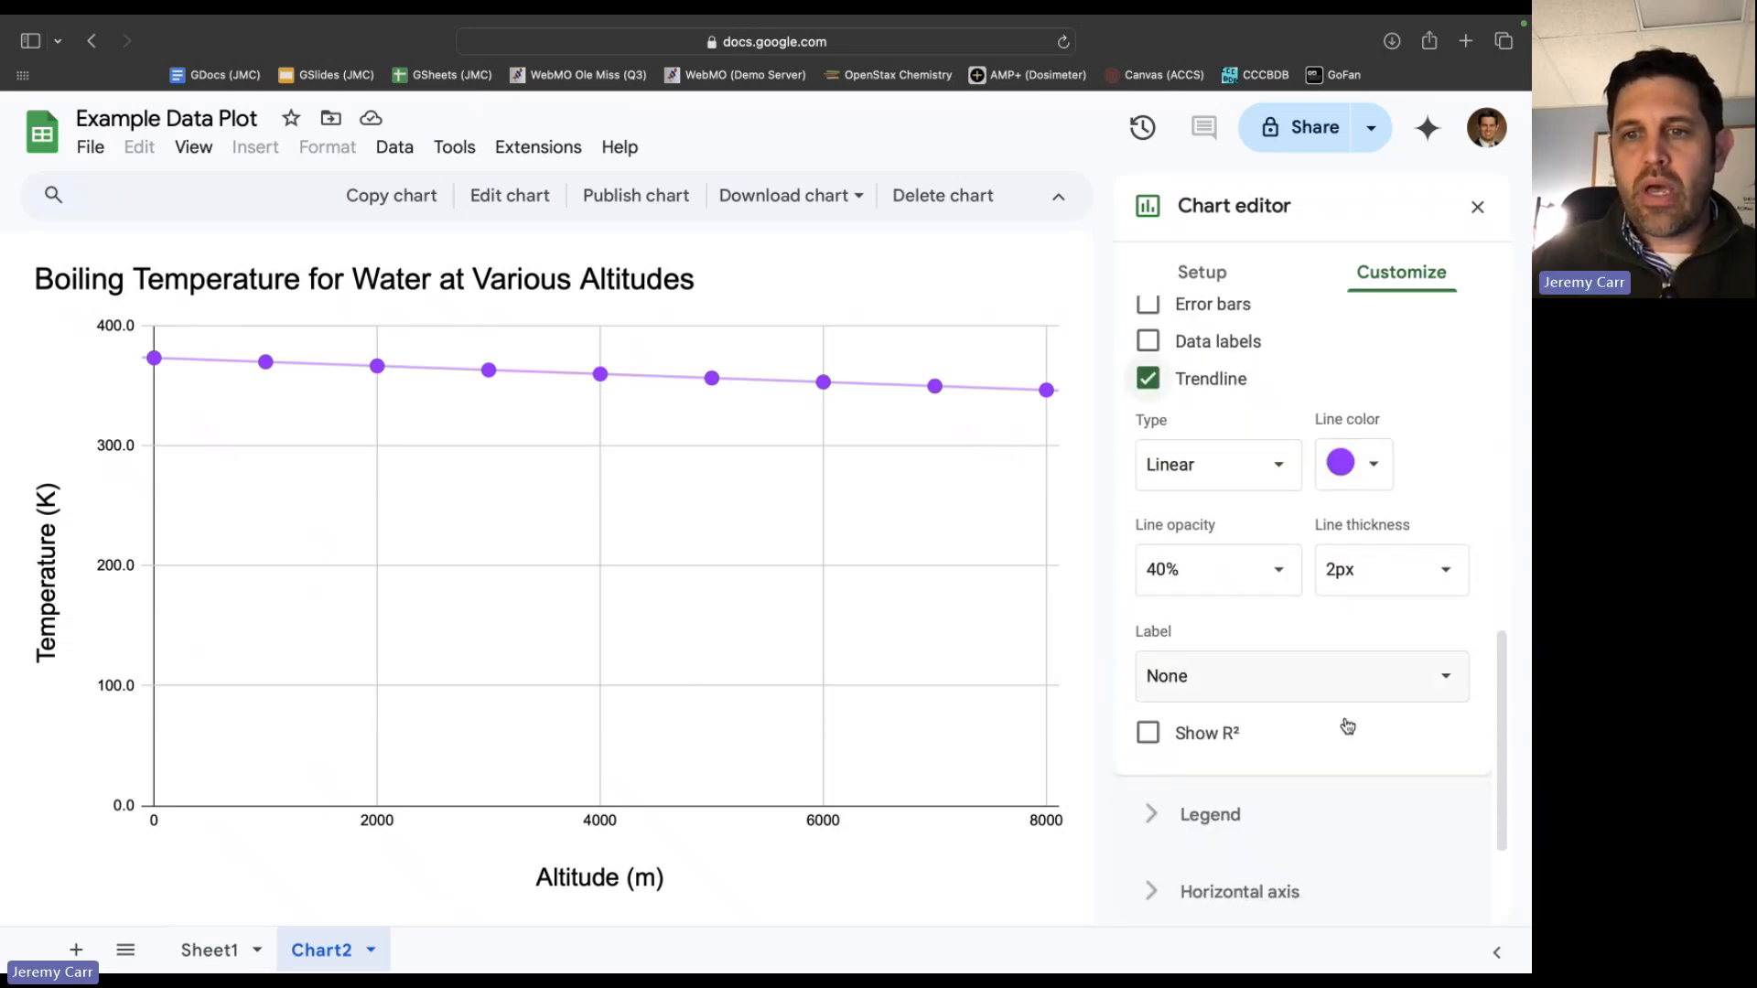
pyautogui.click(1225, 697)
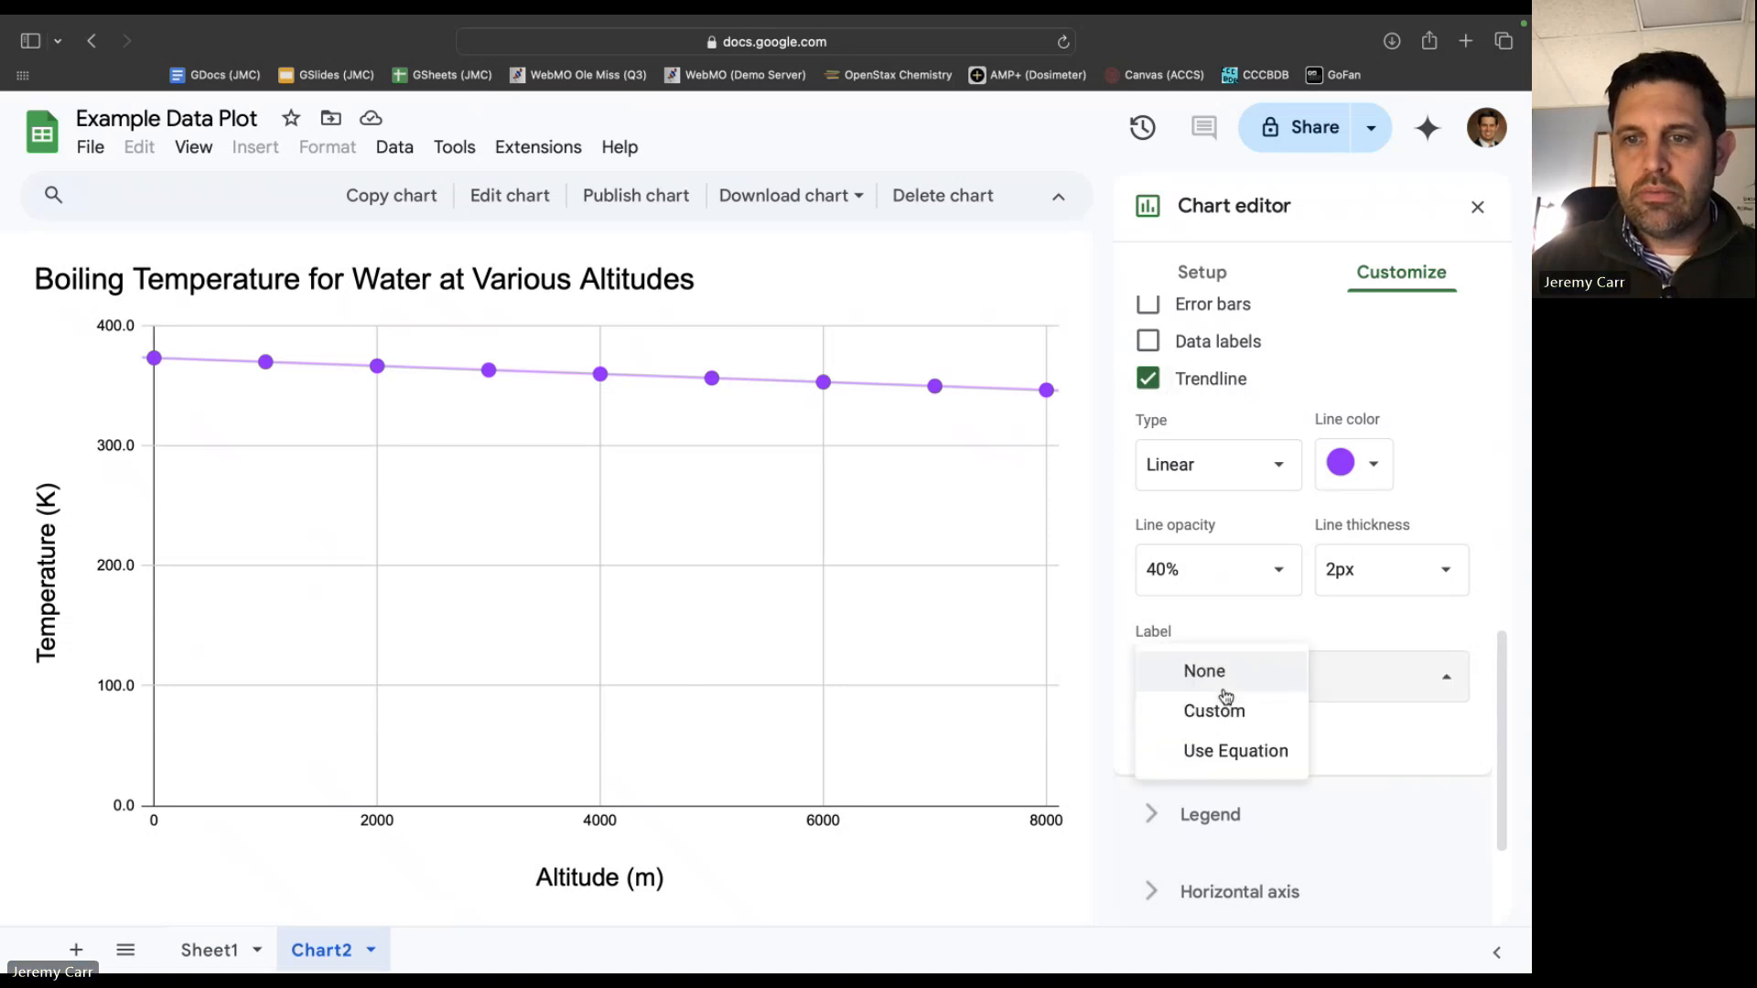
pyautogui.click(1242, 753)
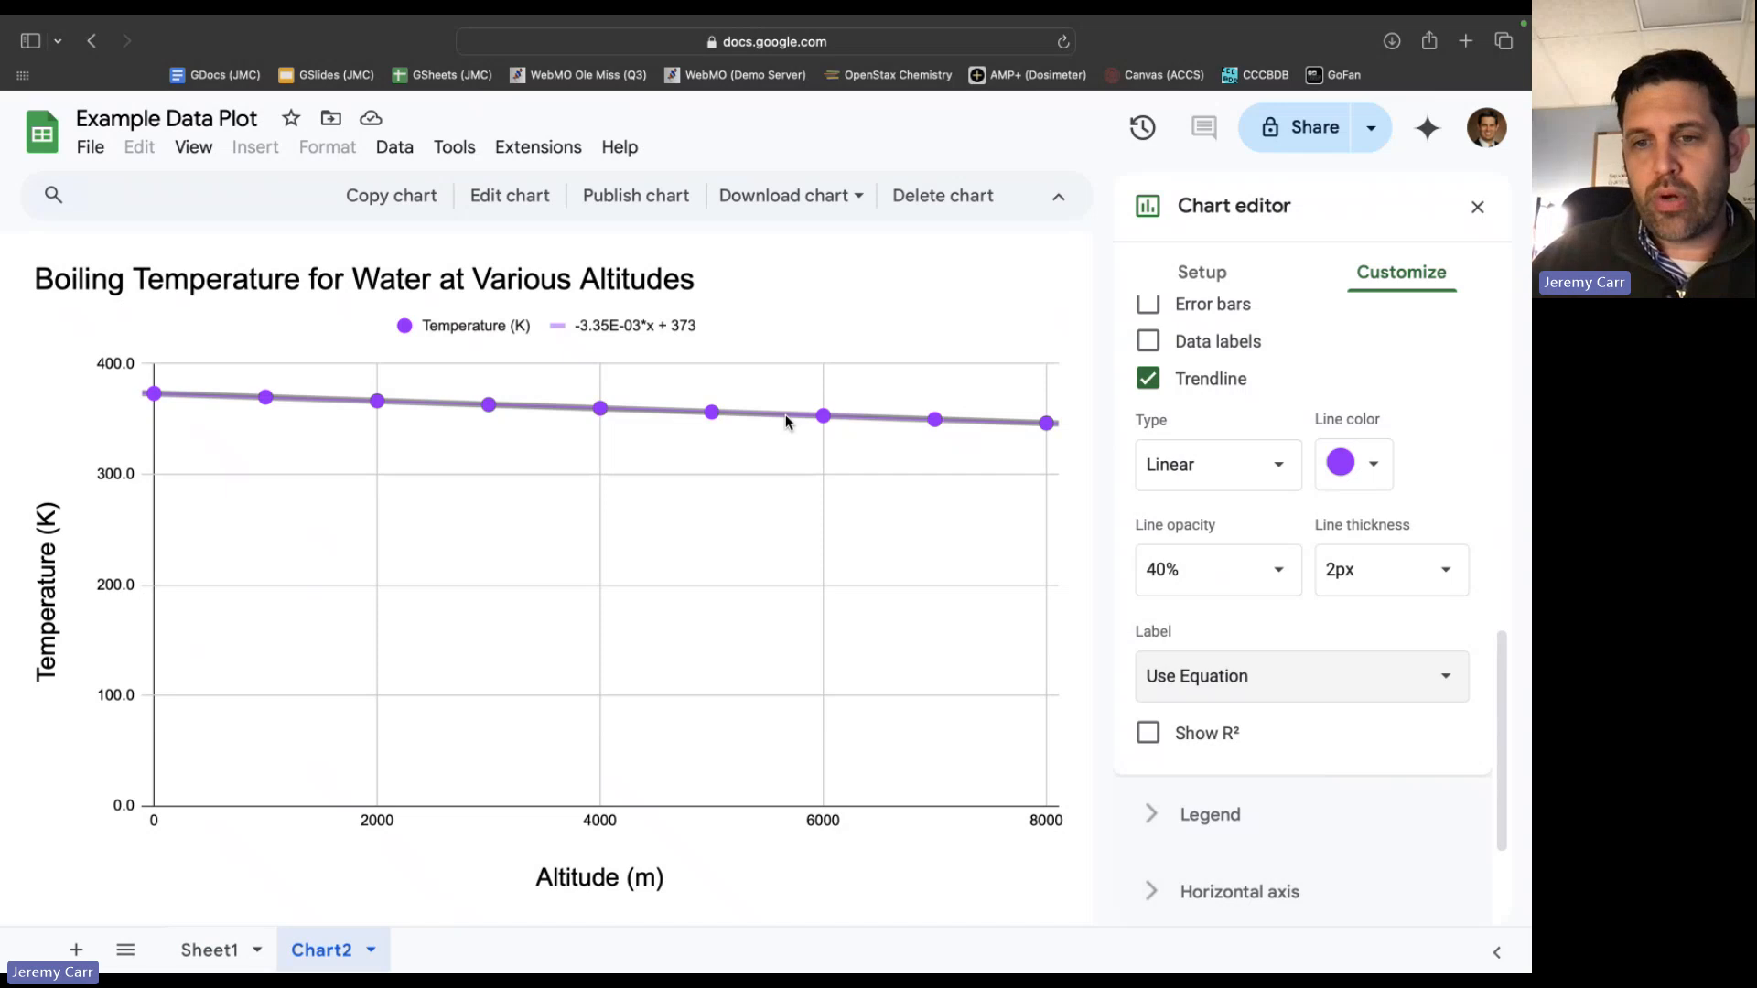
pyautogui.click(1150, 735)
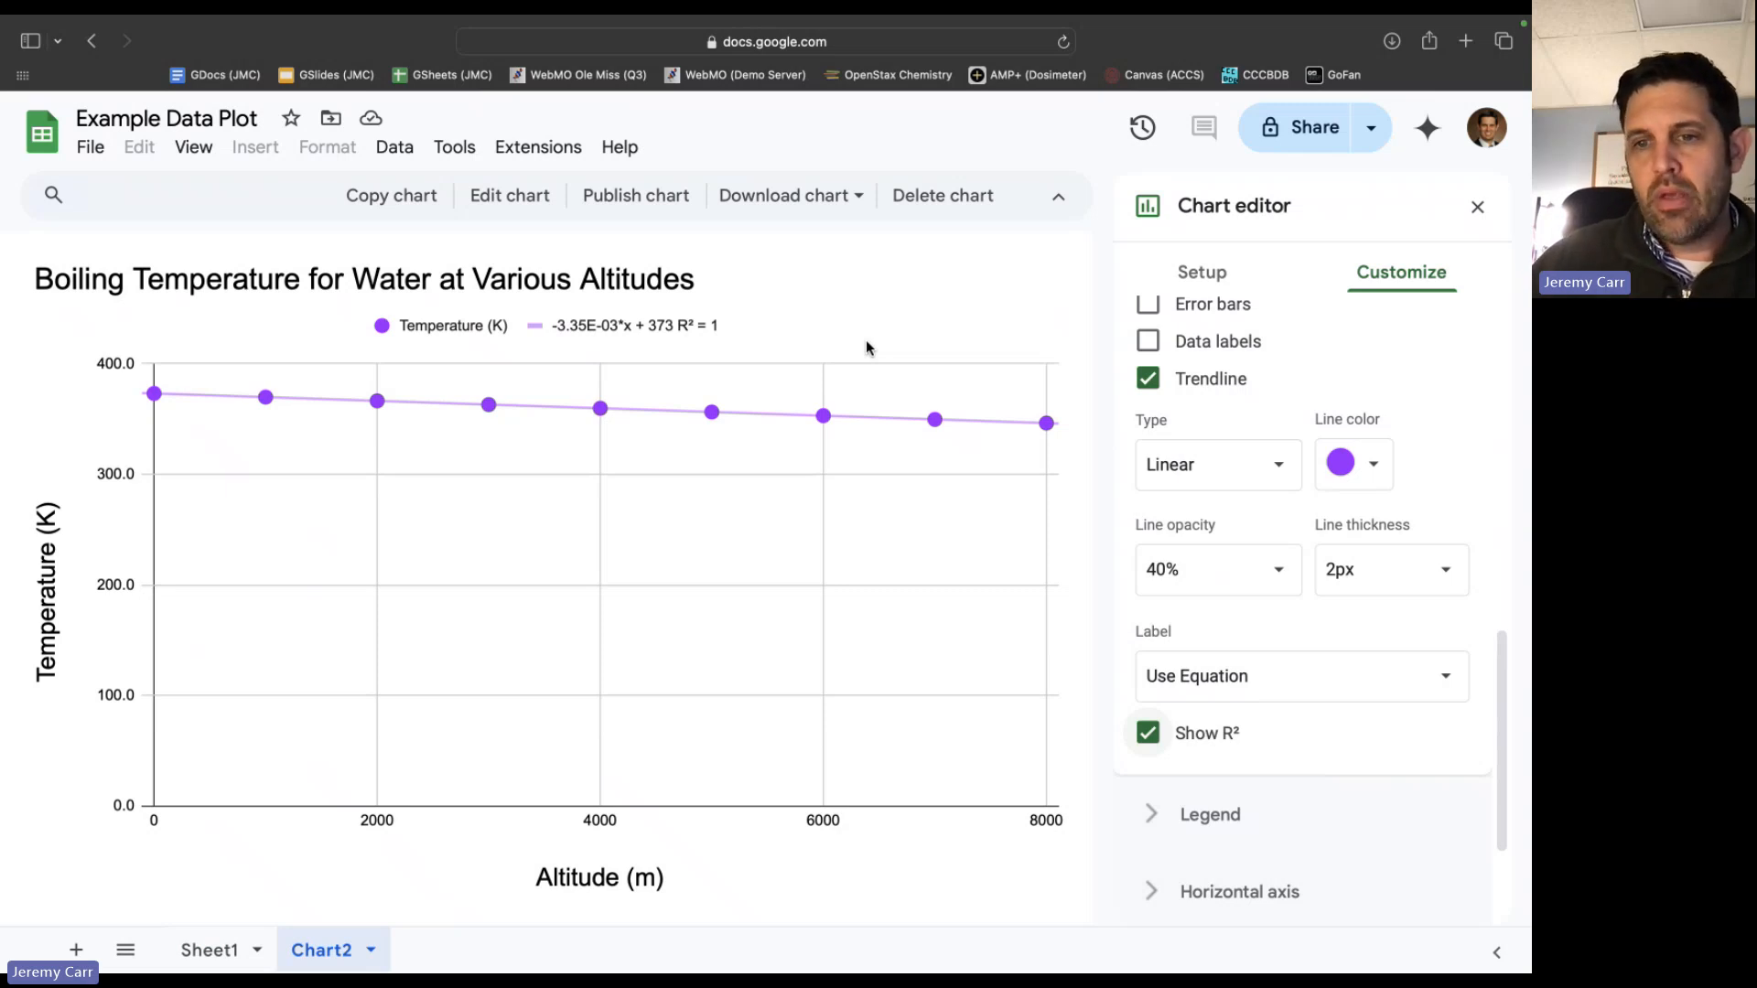
# Set the vertical axis bounds to a maximum of 400 and a minimum of 300.
pyautogui.scroll(5, 1208, 538)
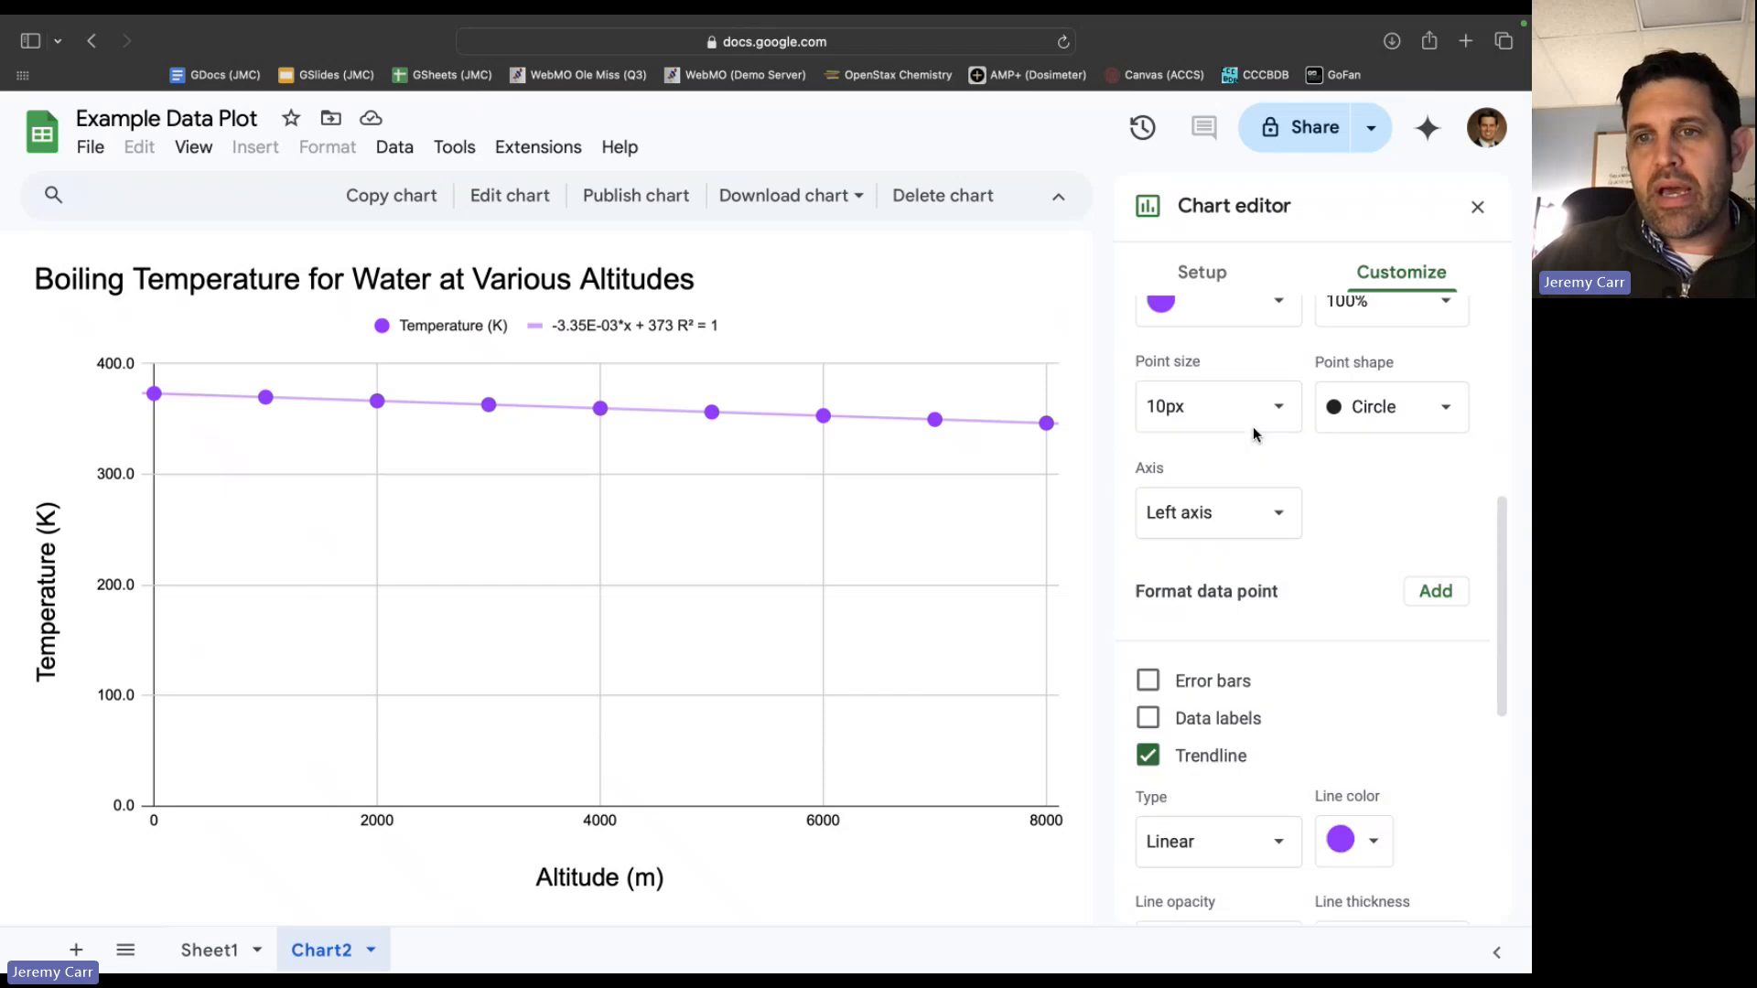
pyautogui.scroll(10, 1254, 427)
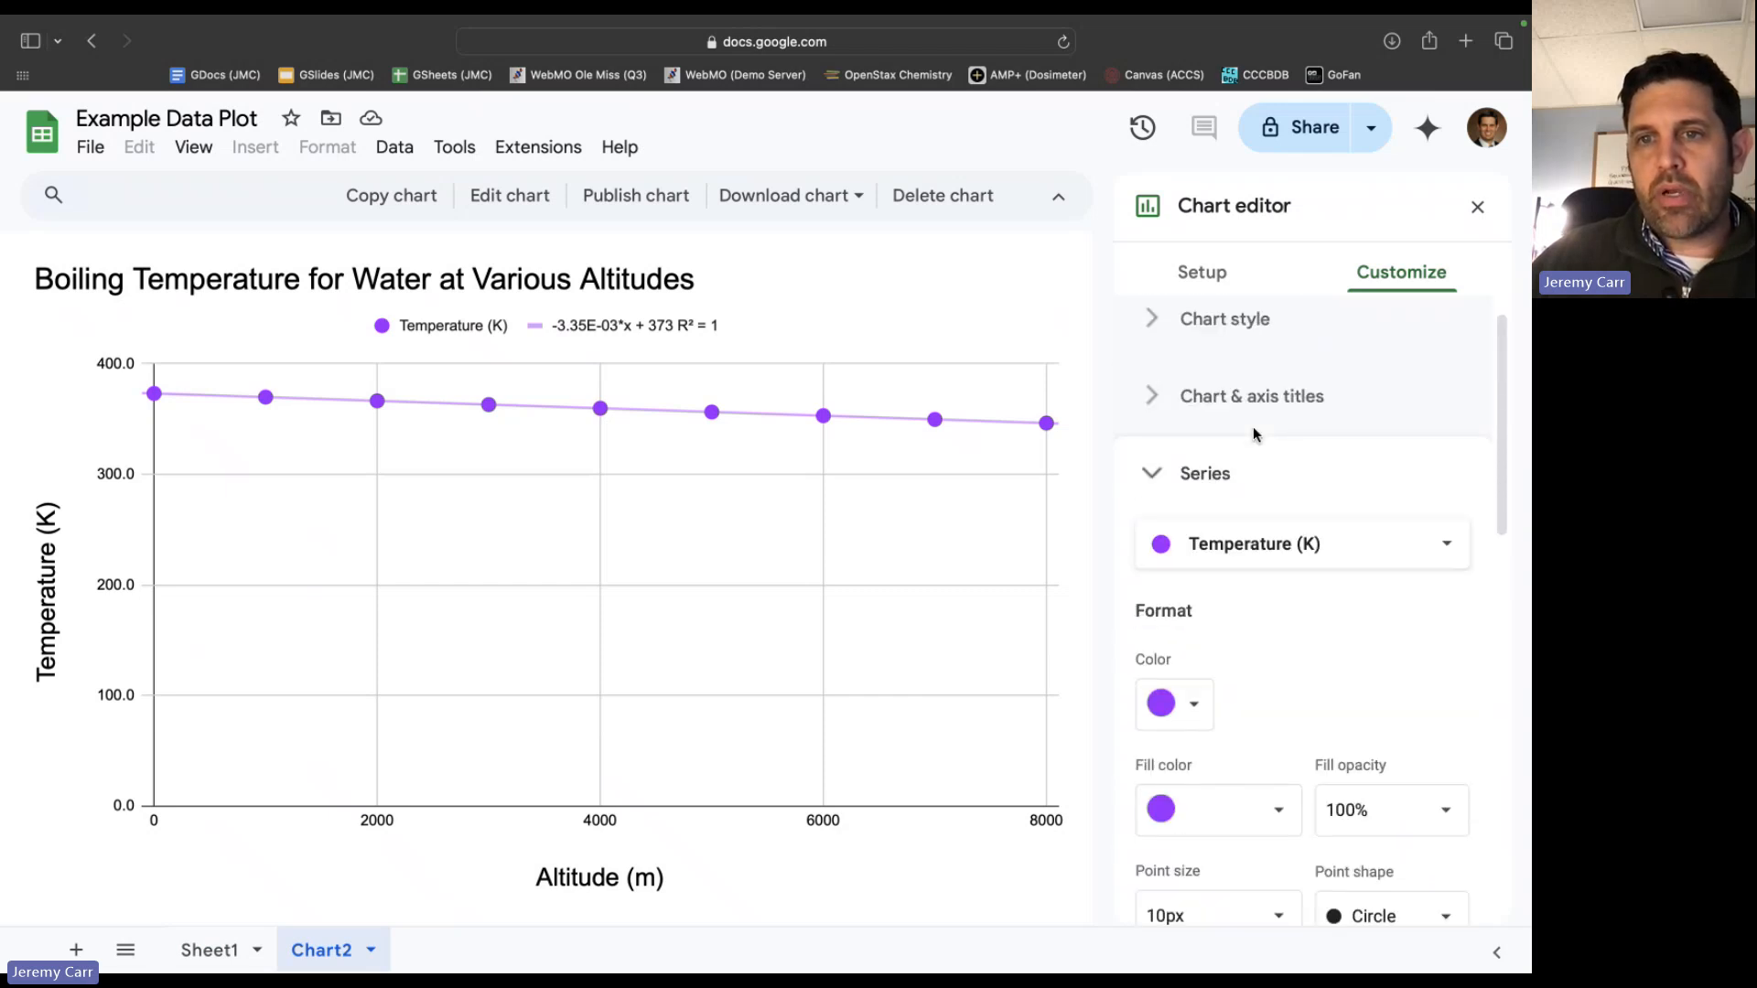
pyautogui.click(1248, 403)
pyautogui.click(1247, 399)
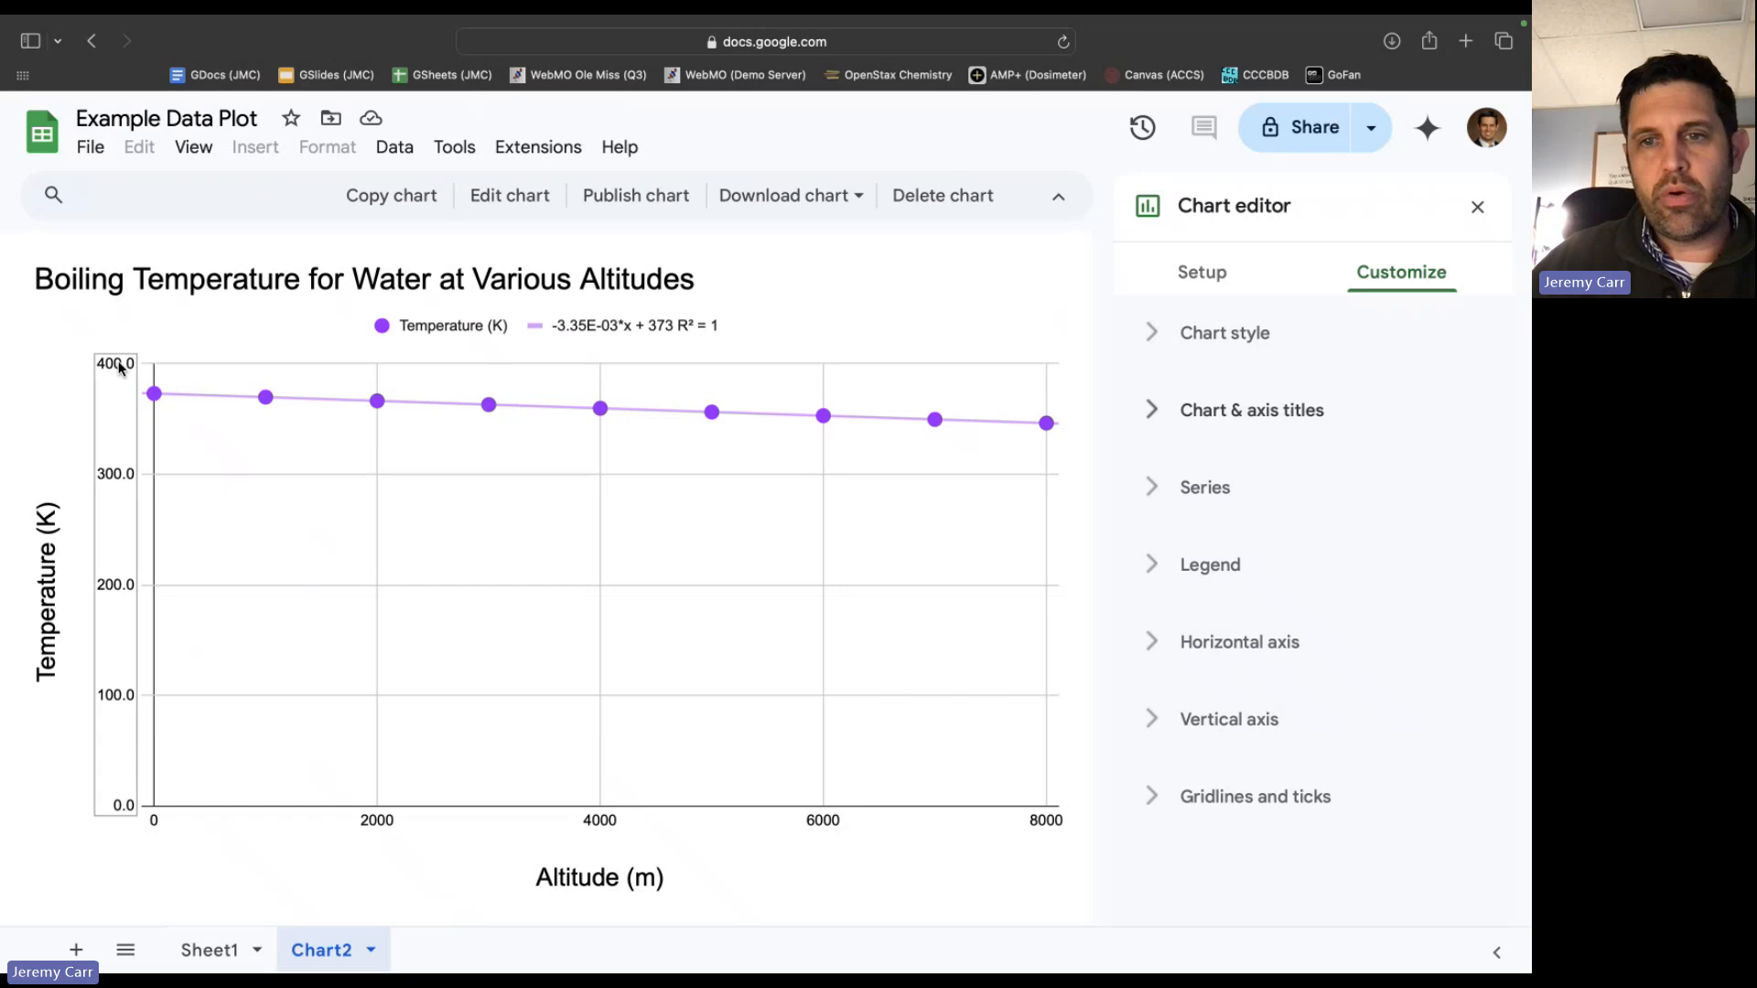
pyautogui.click(1222, 732)
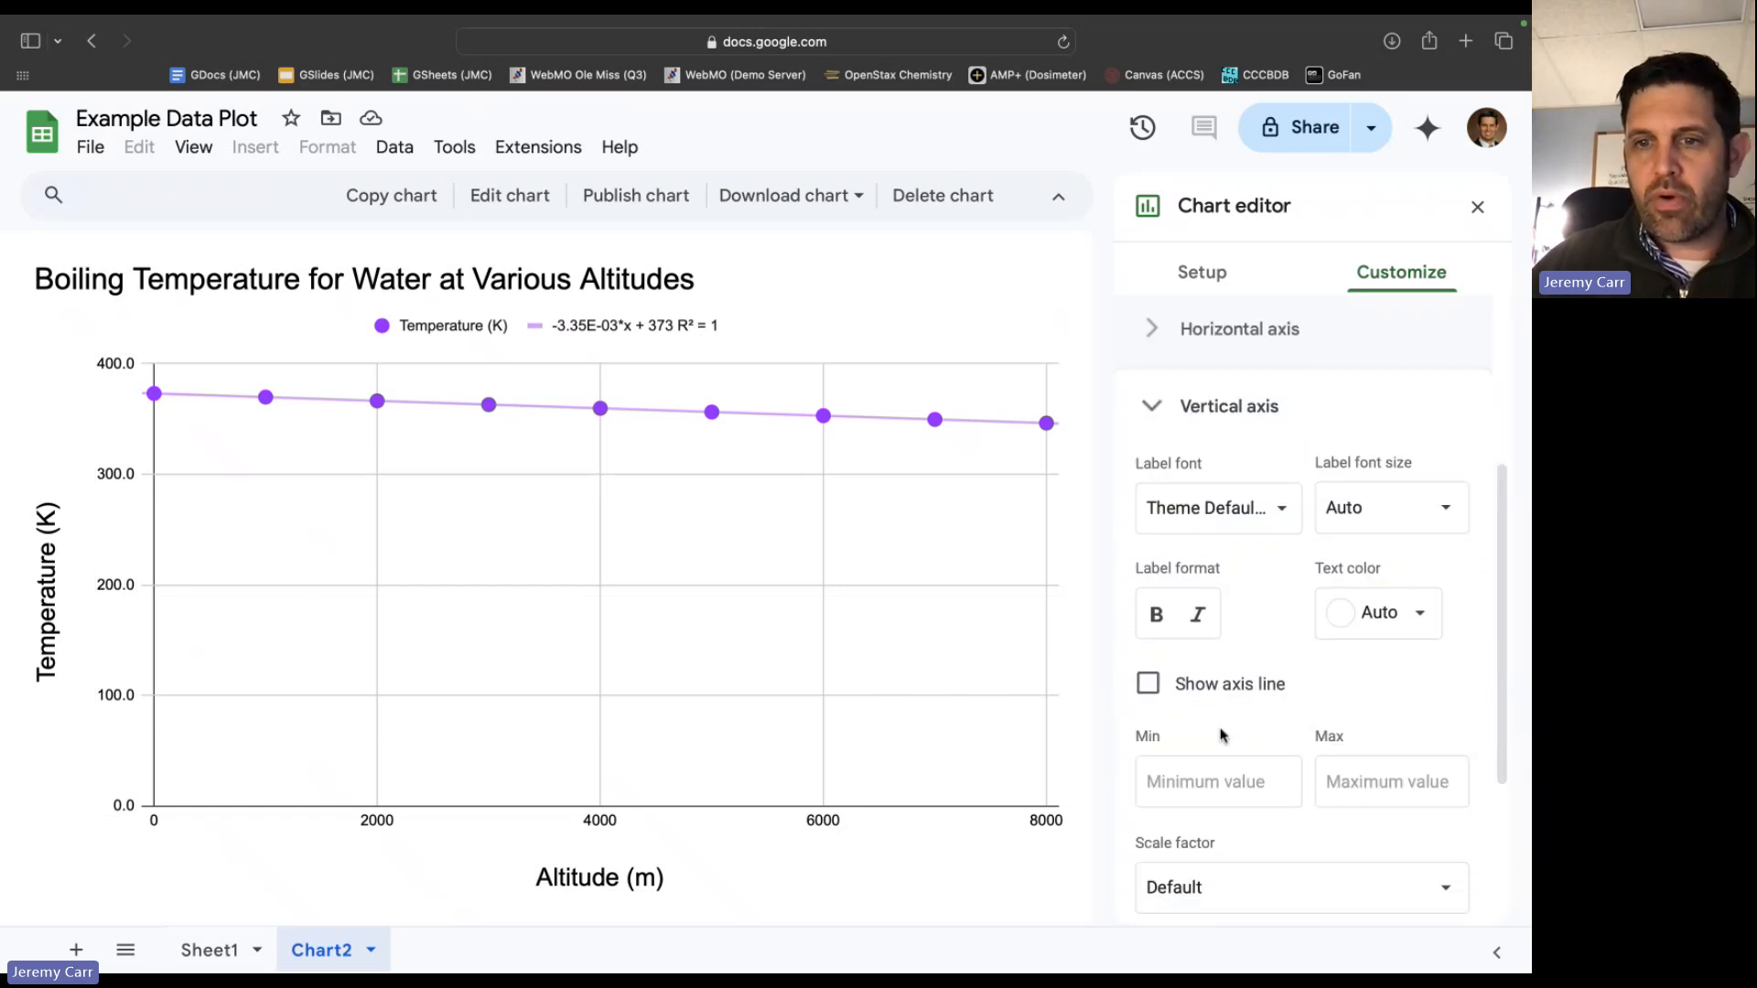
pyautogui.click(1391, 785)
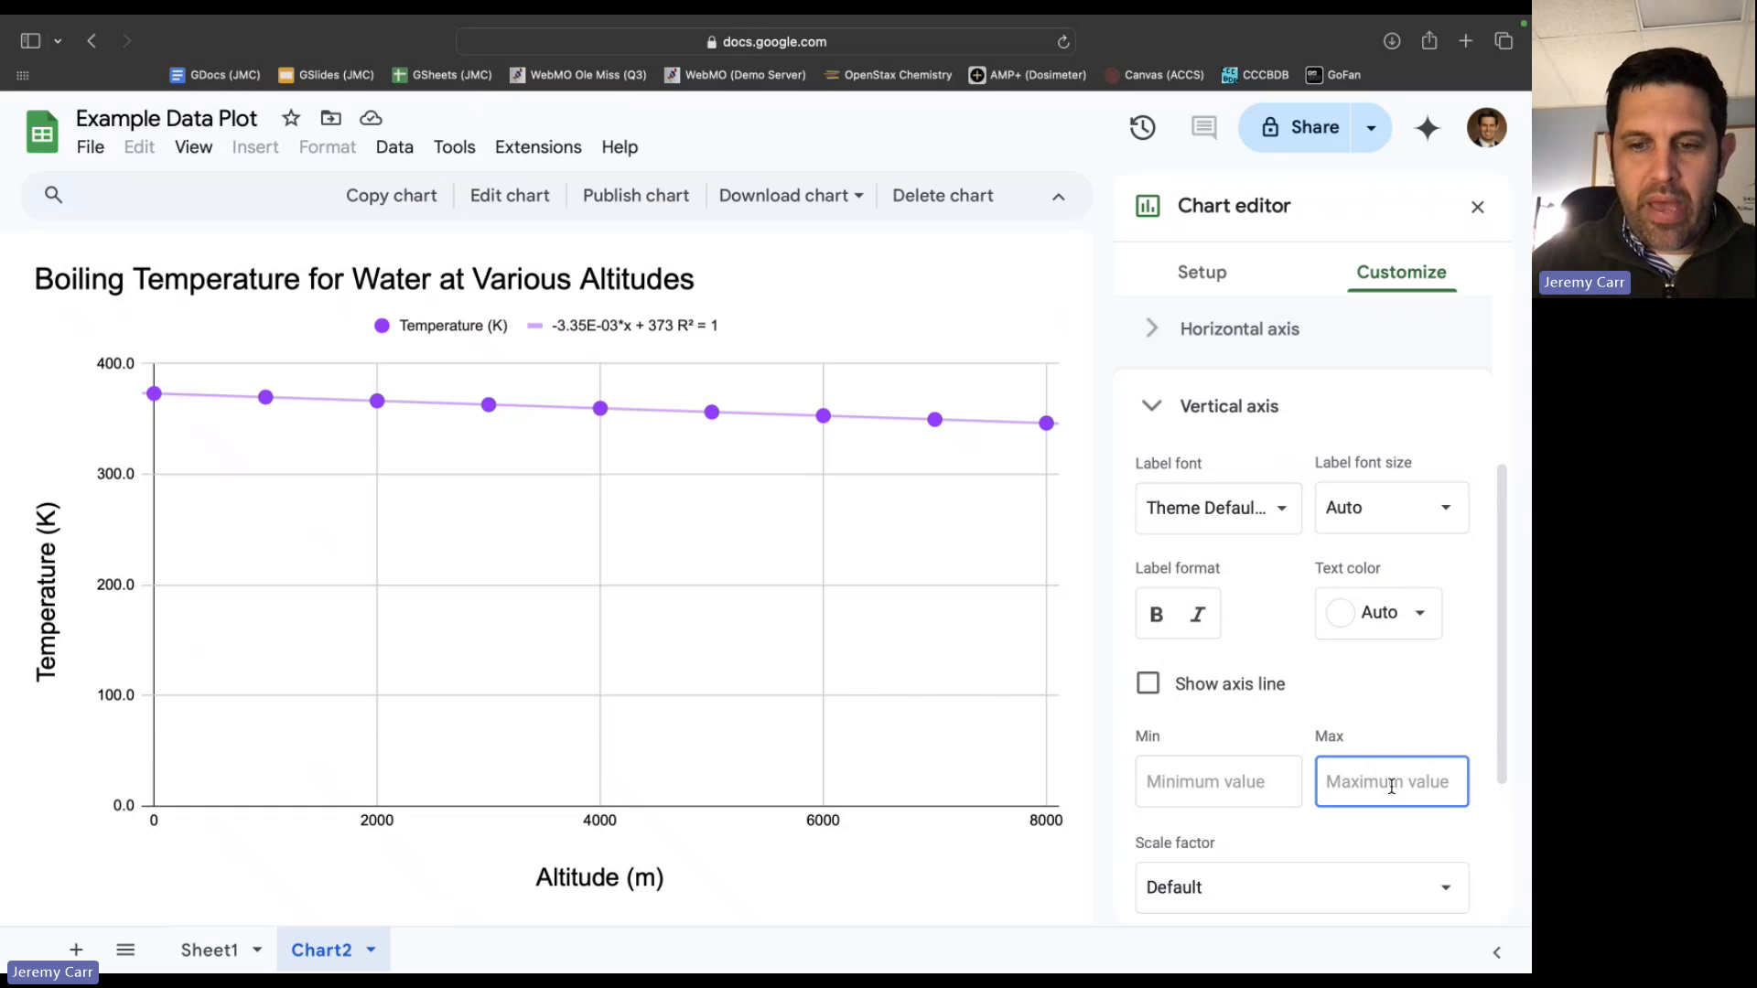
pyautogui.write('400')
pyautogui.click(1251, 785)
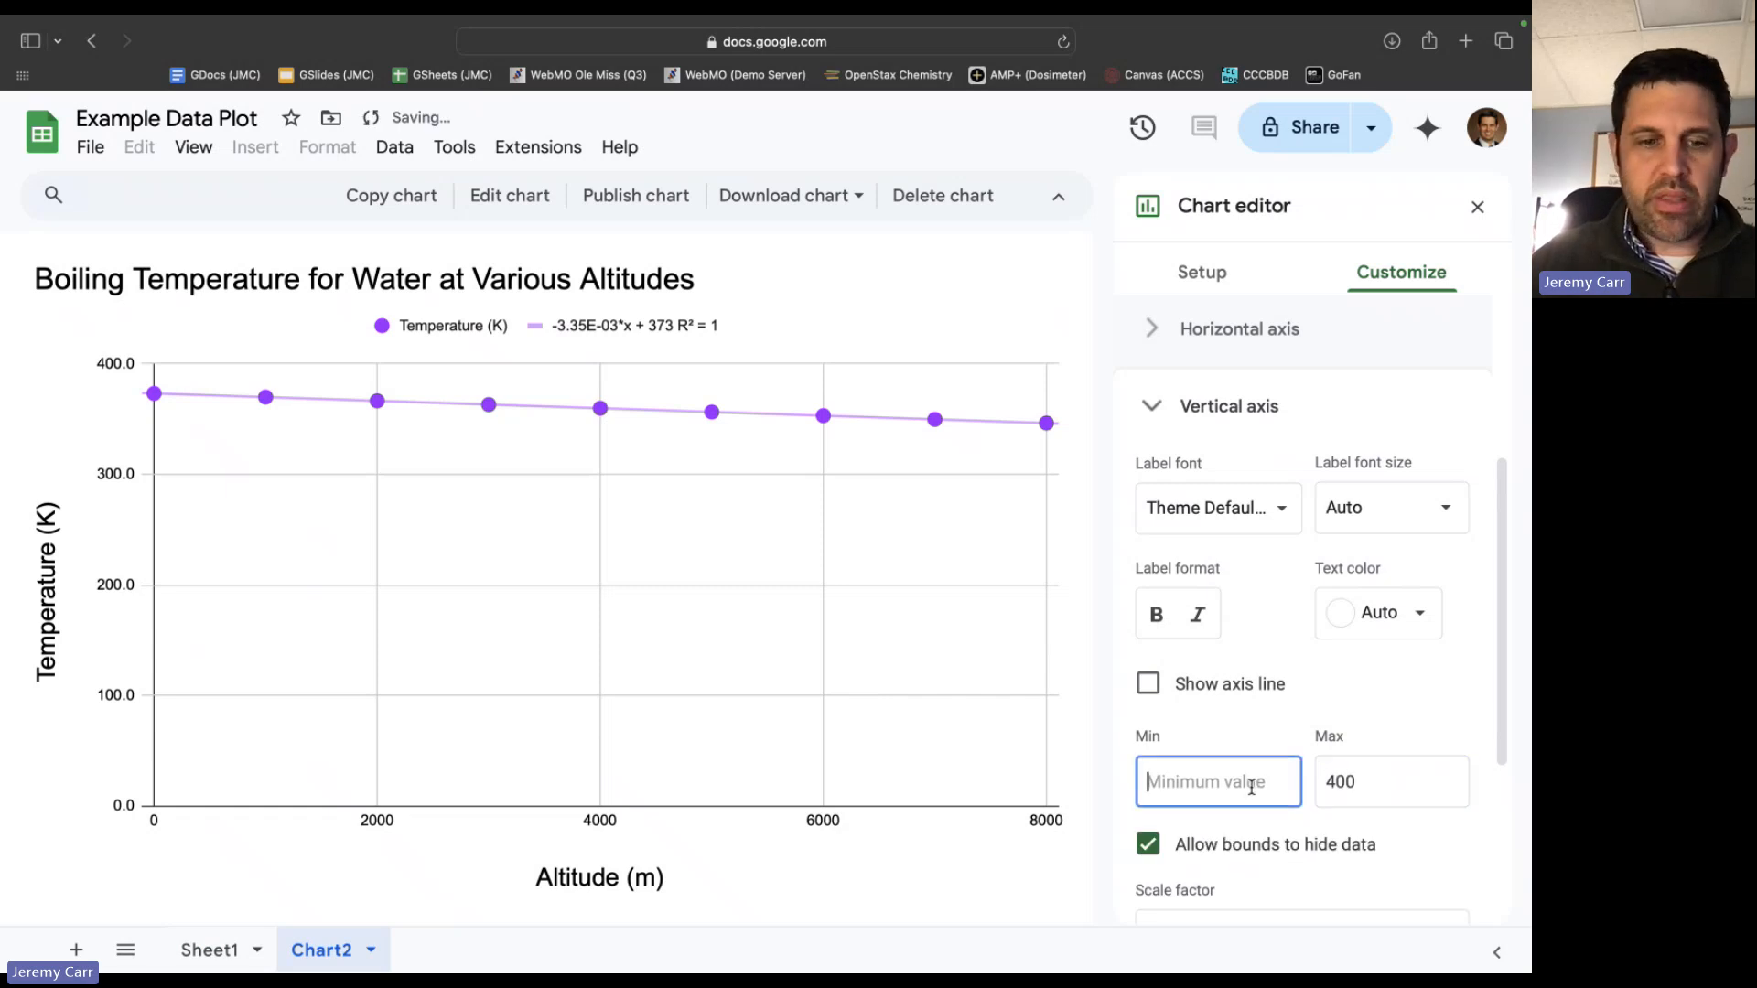
pyautogui.write('300')
pyautogui.press('Tab')
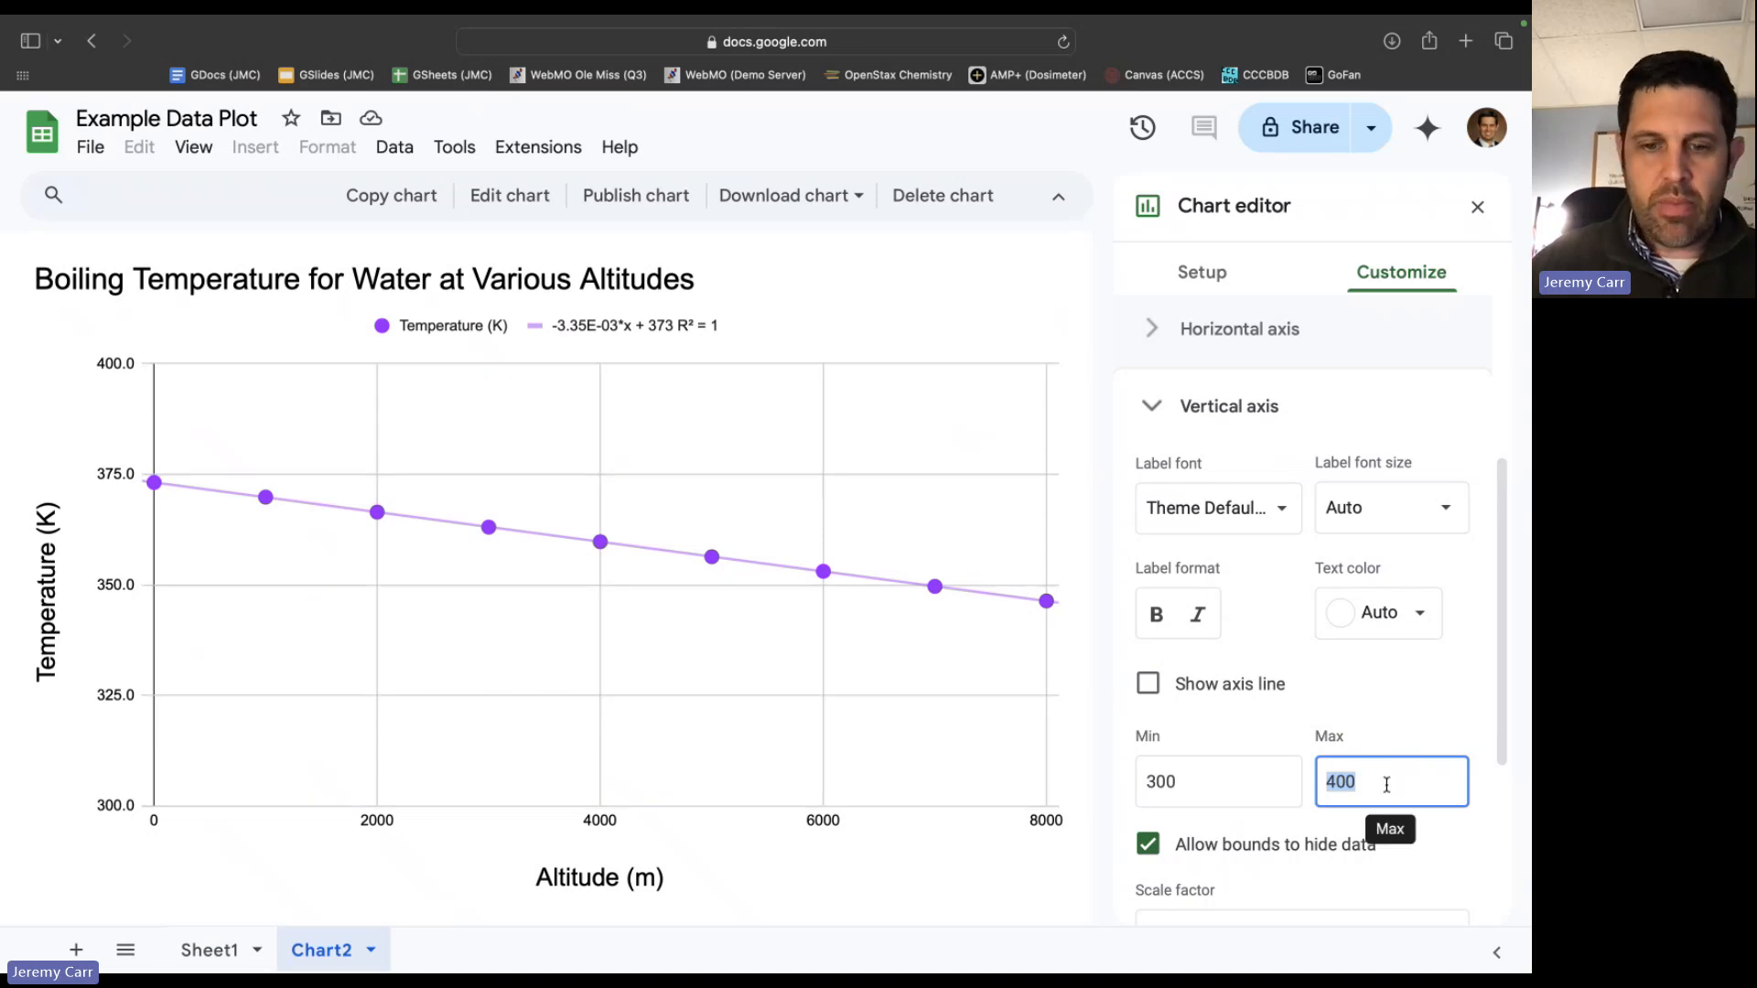
# Narrow the vertical axis range to a maximum of 375 and a minimum of 325.
pyautogui.write('375')
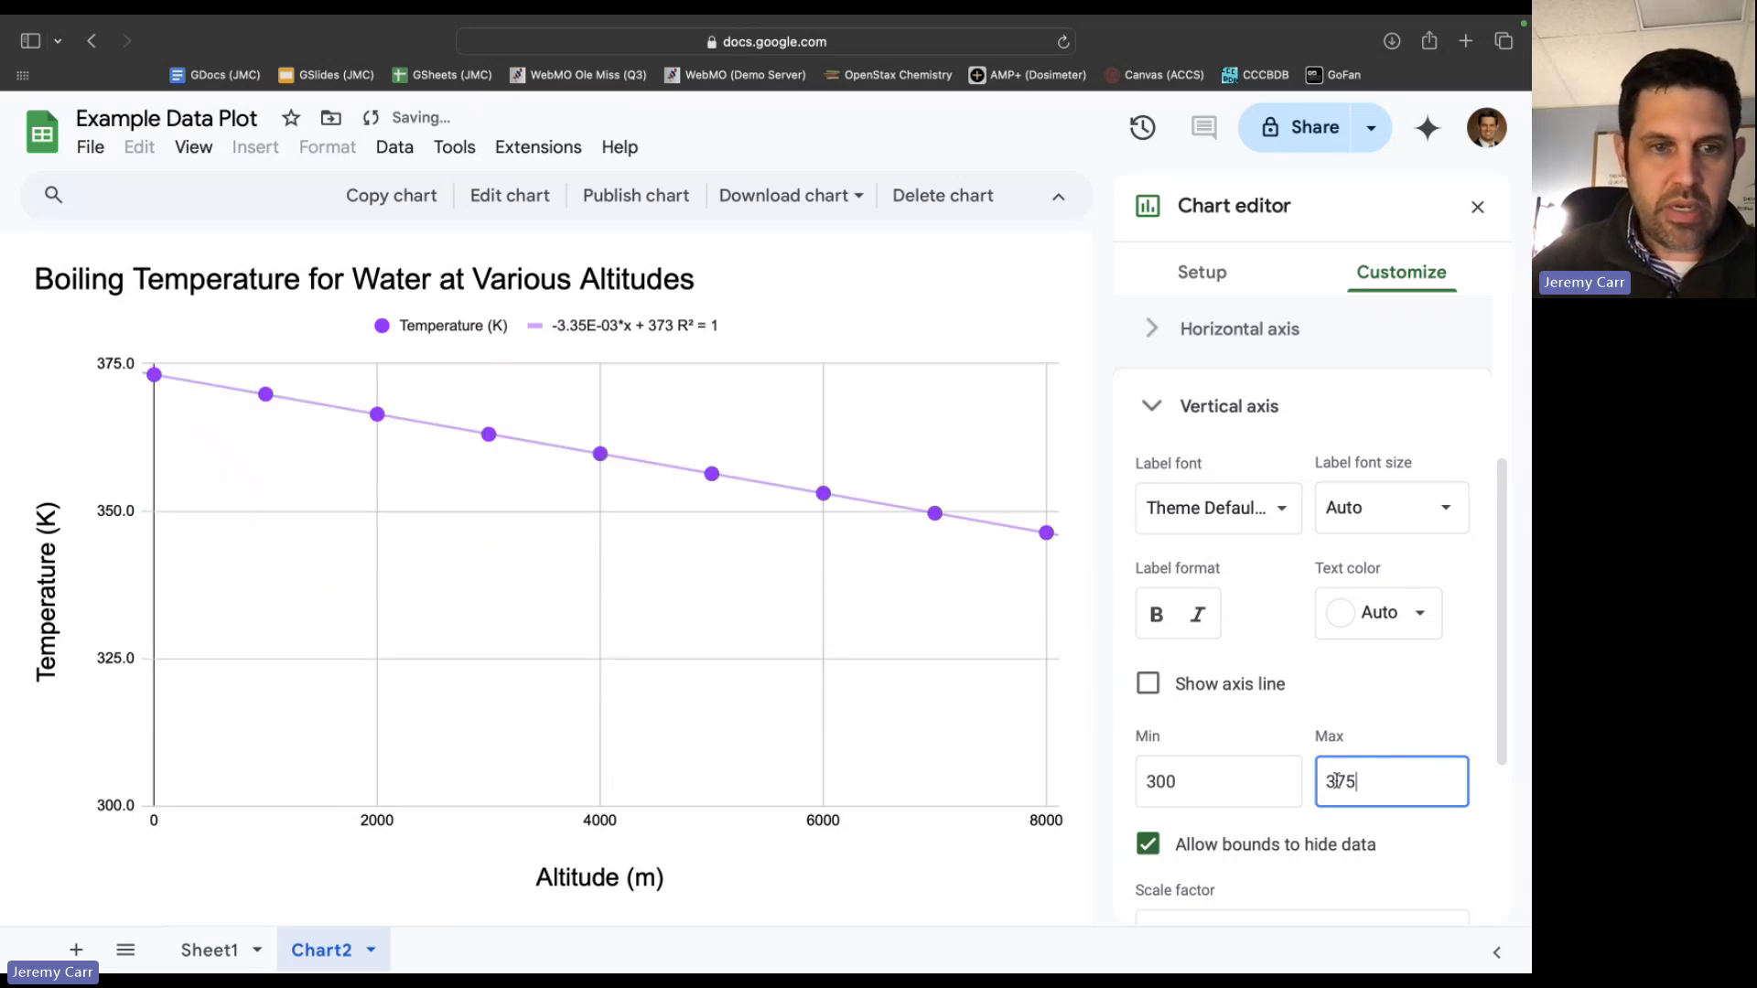
pyautogui.doubleClick(1238, 787)
pyautogui.write('325')
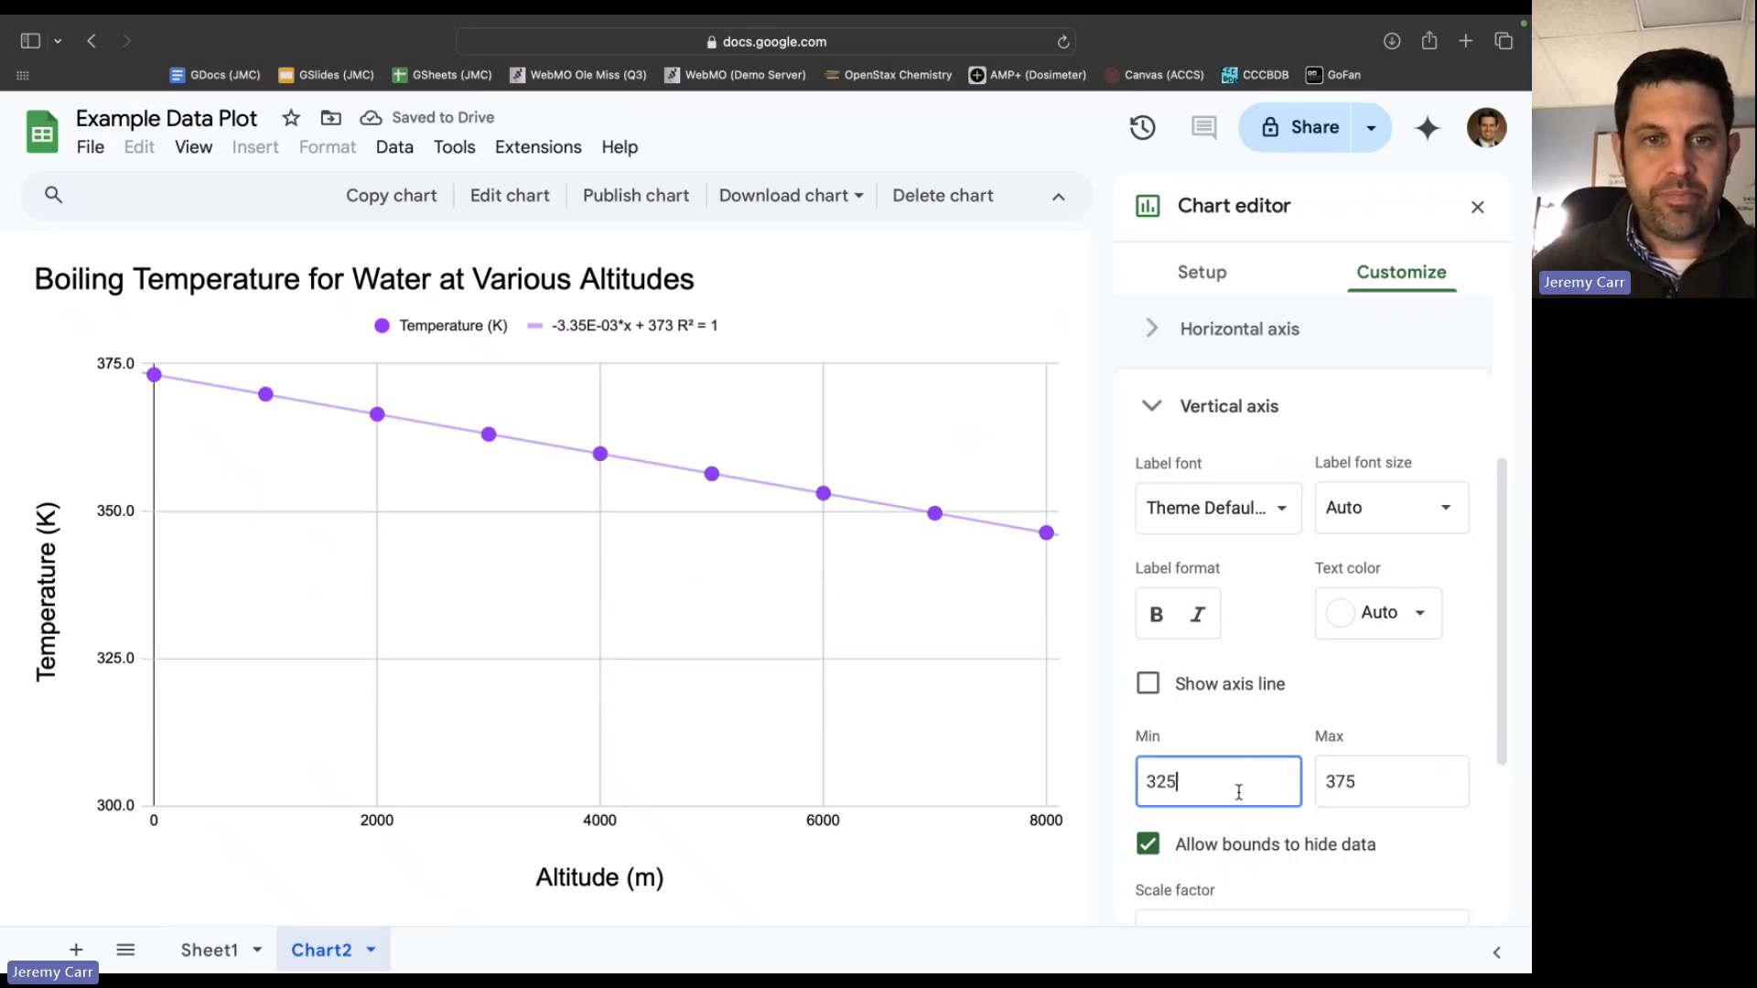
pyautogui.press('Tab')
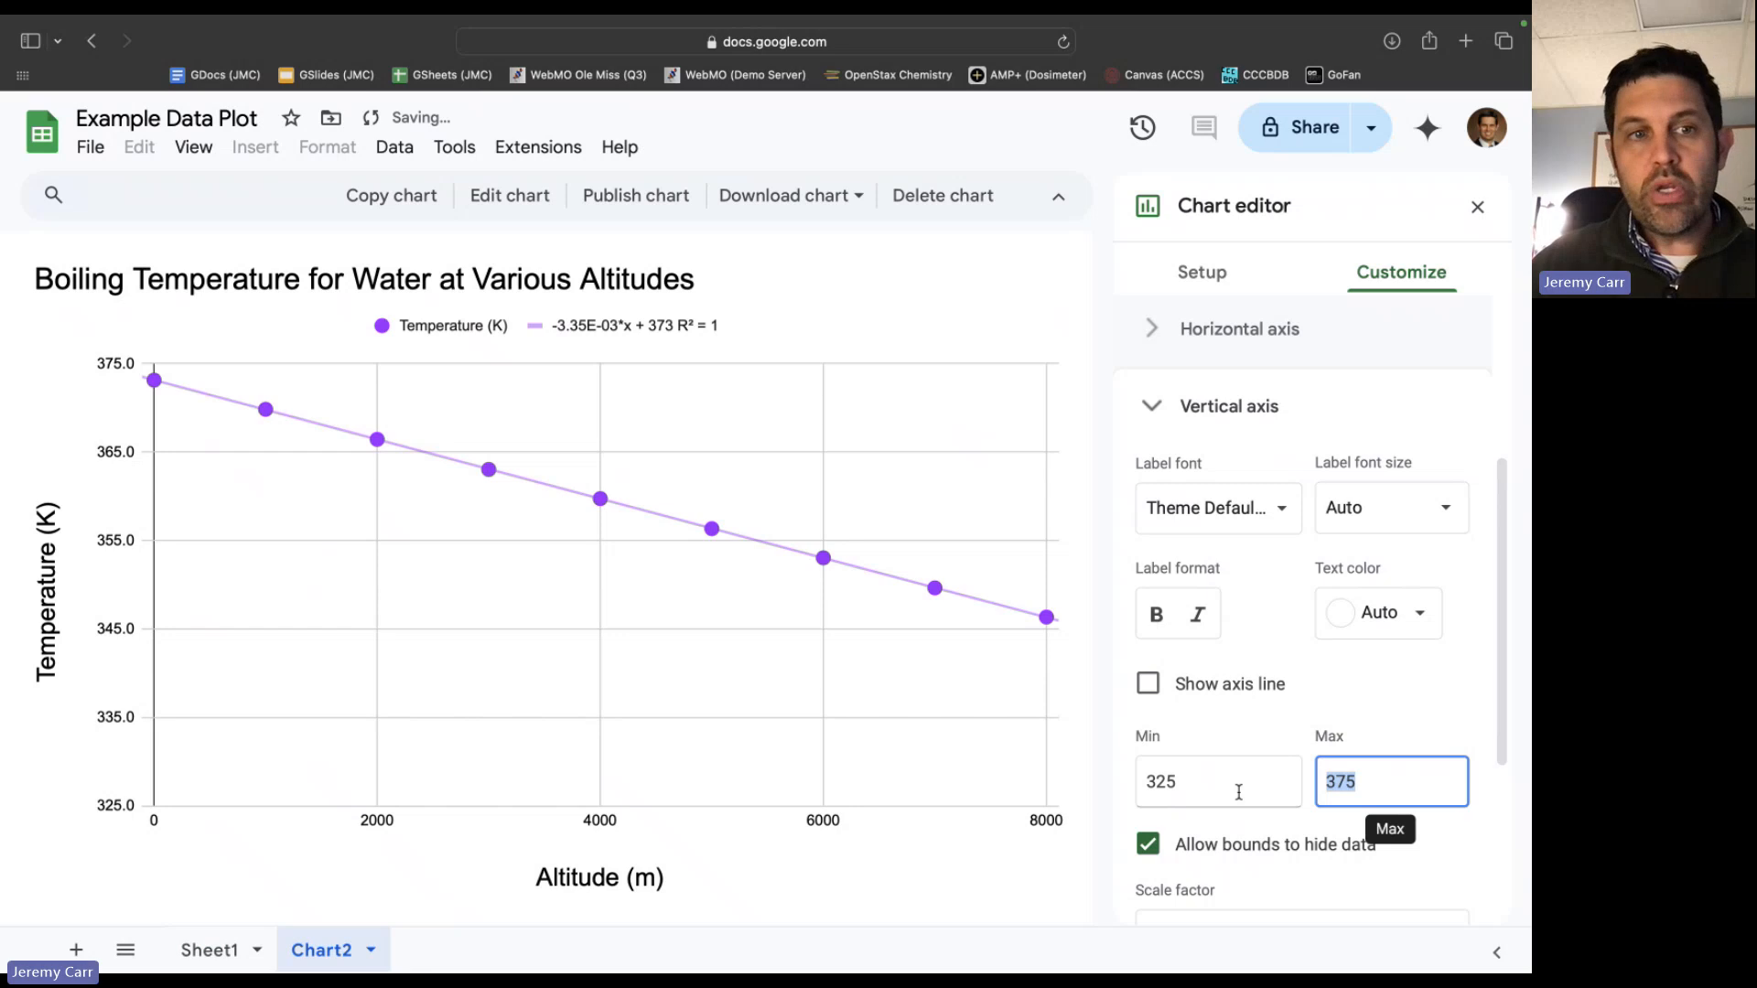
# Raise the vertical axis minimum to 345 and close the chart editor.
pyautogui.click(1180, 783)
pyautogui.write('4')
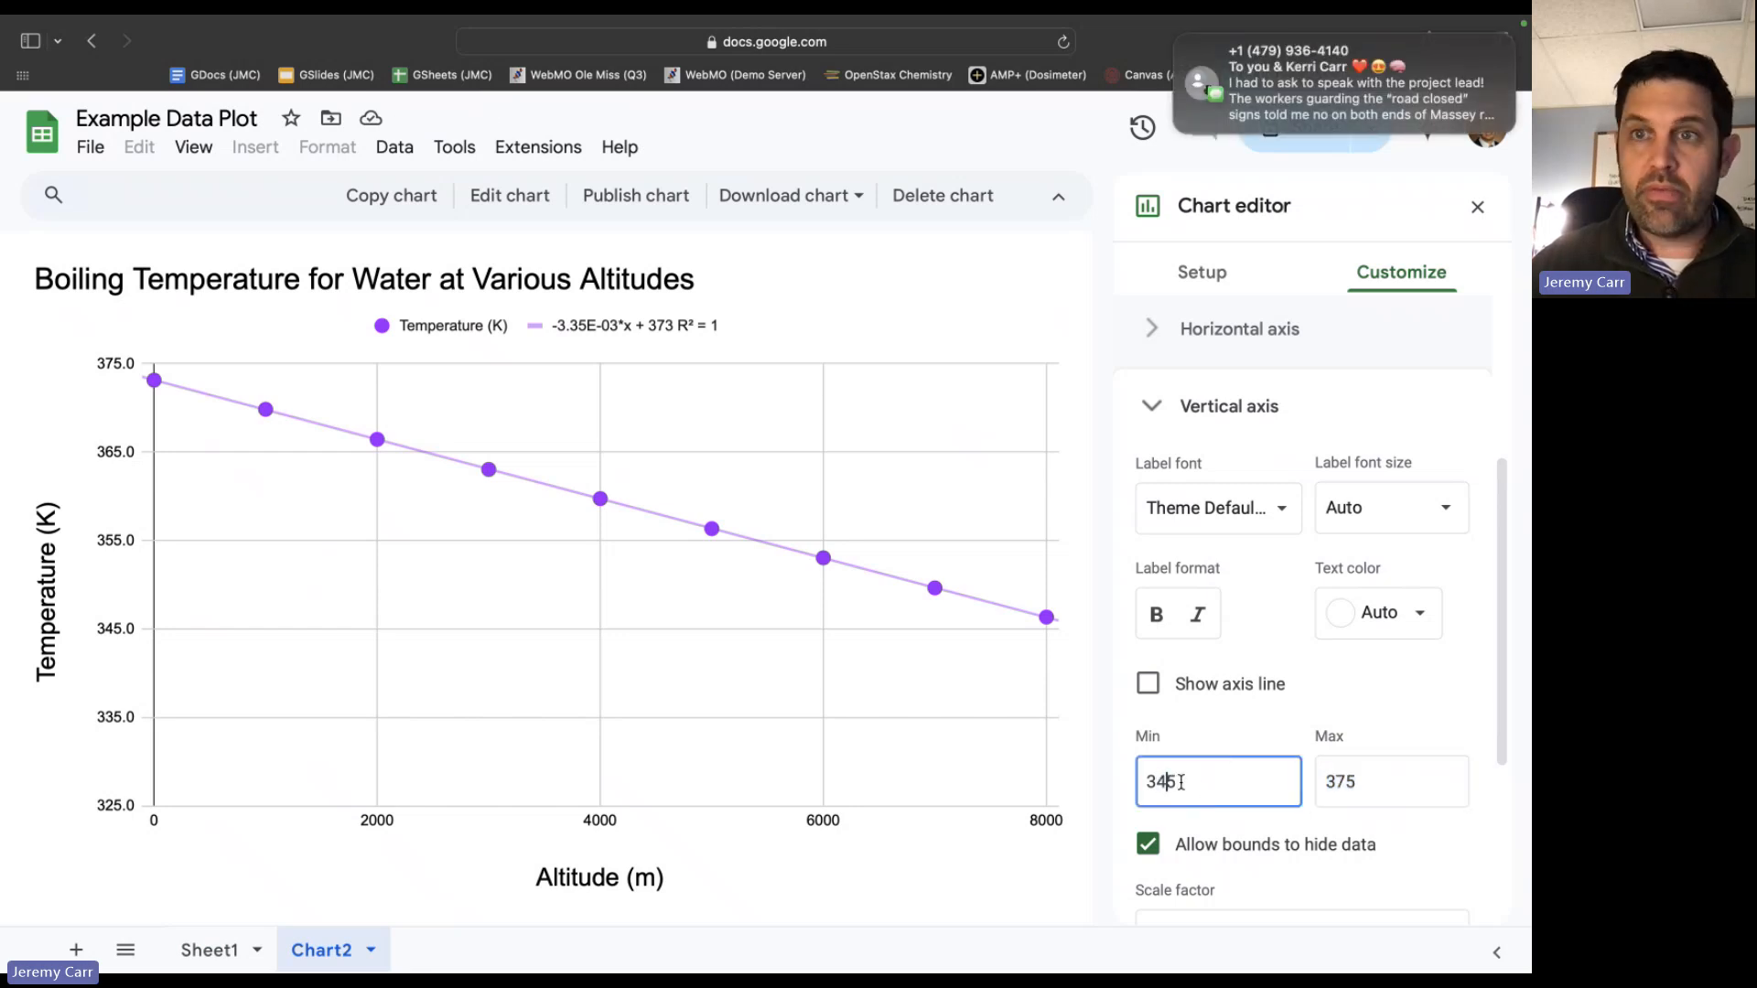
pyautogui.click(1177, 39)
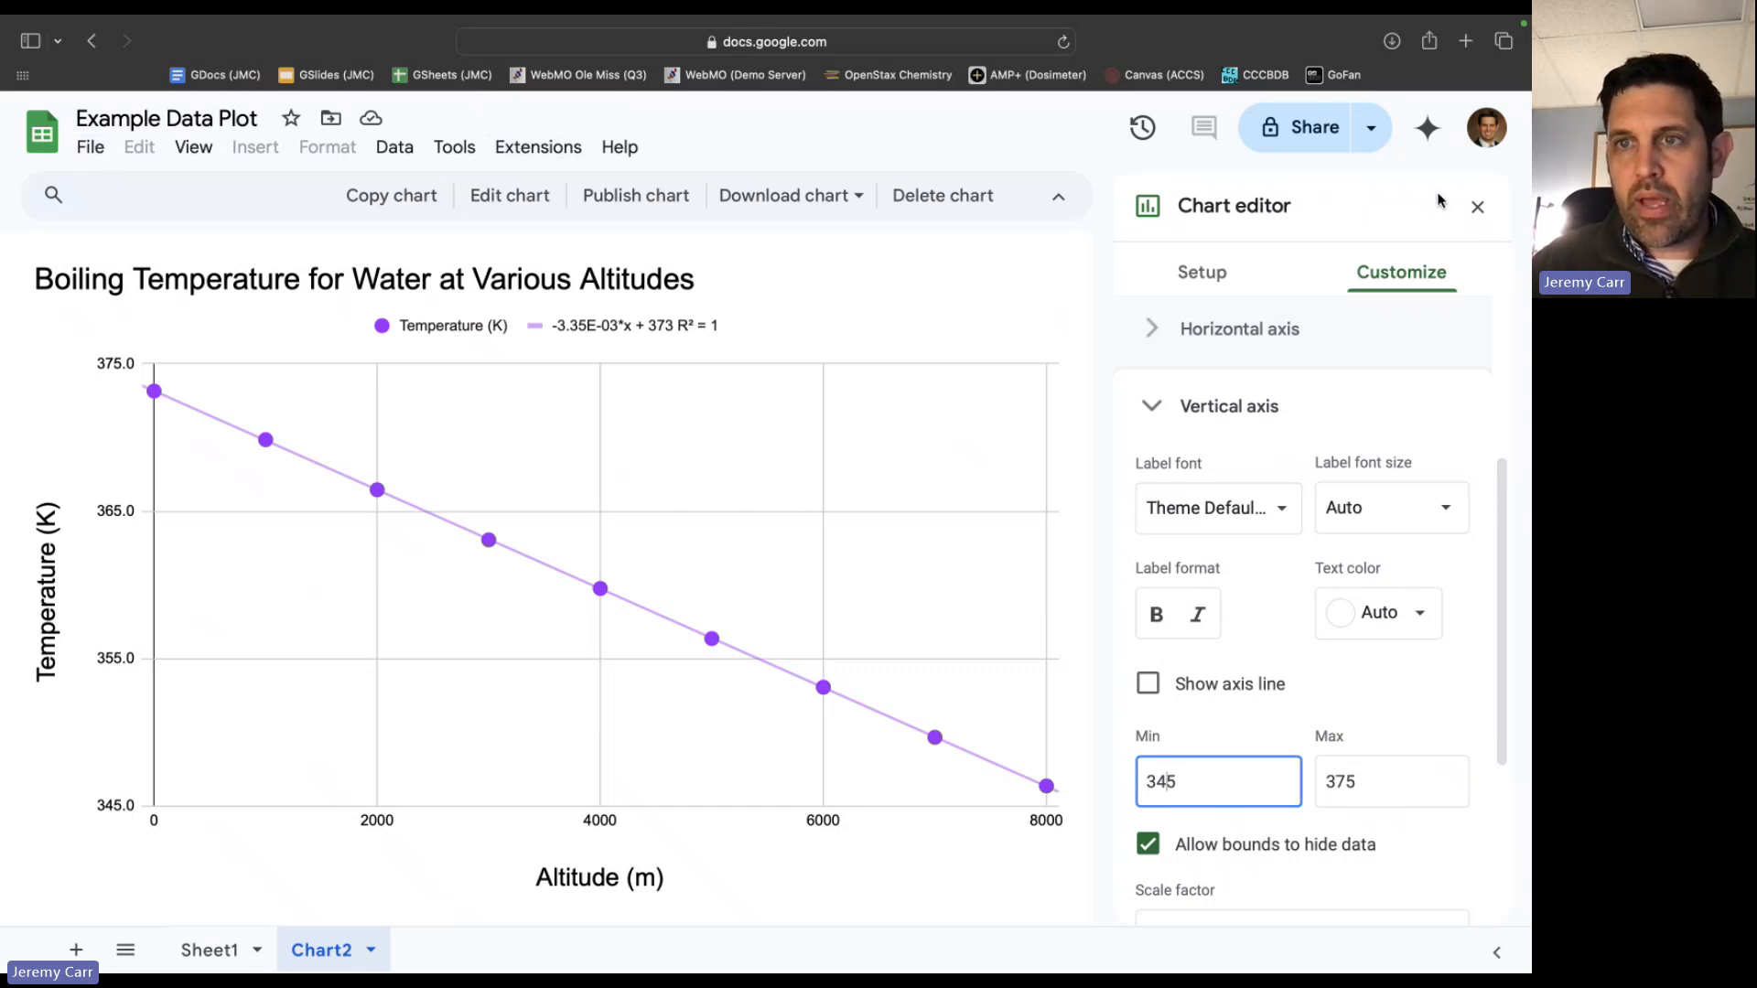
pyautogui.click(1476, 208)
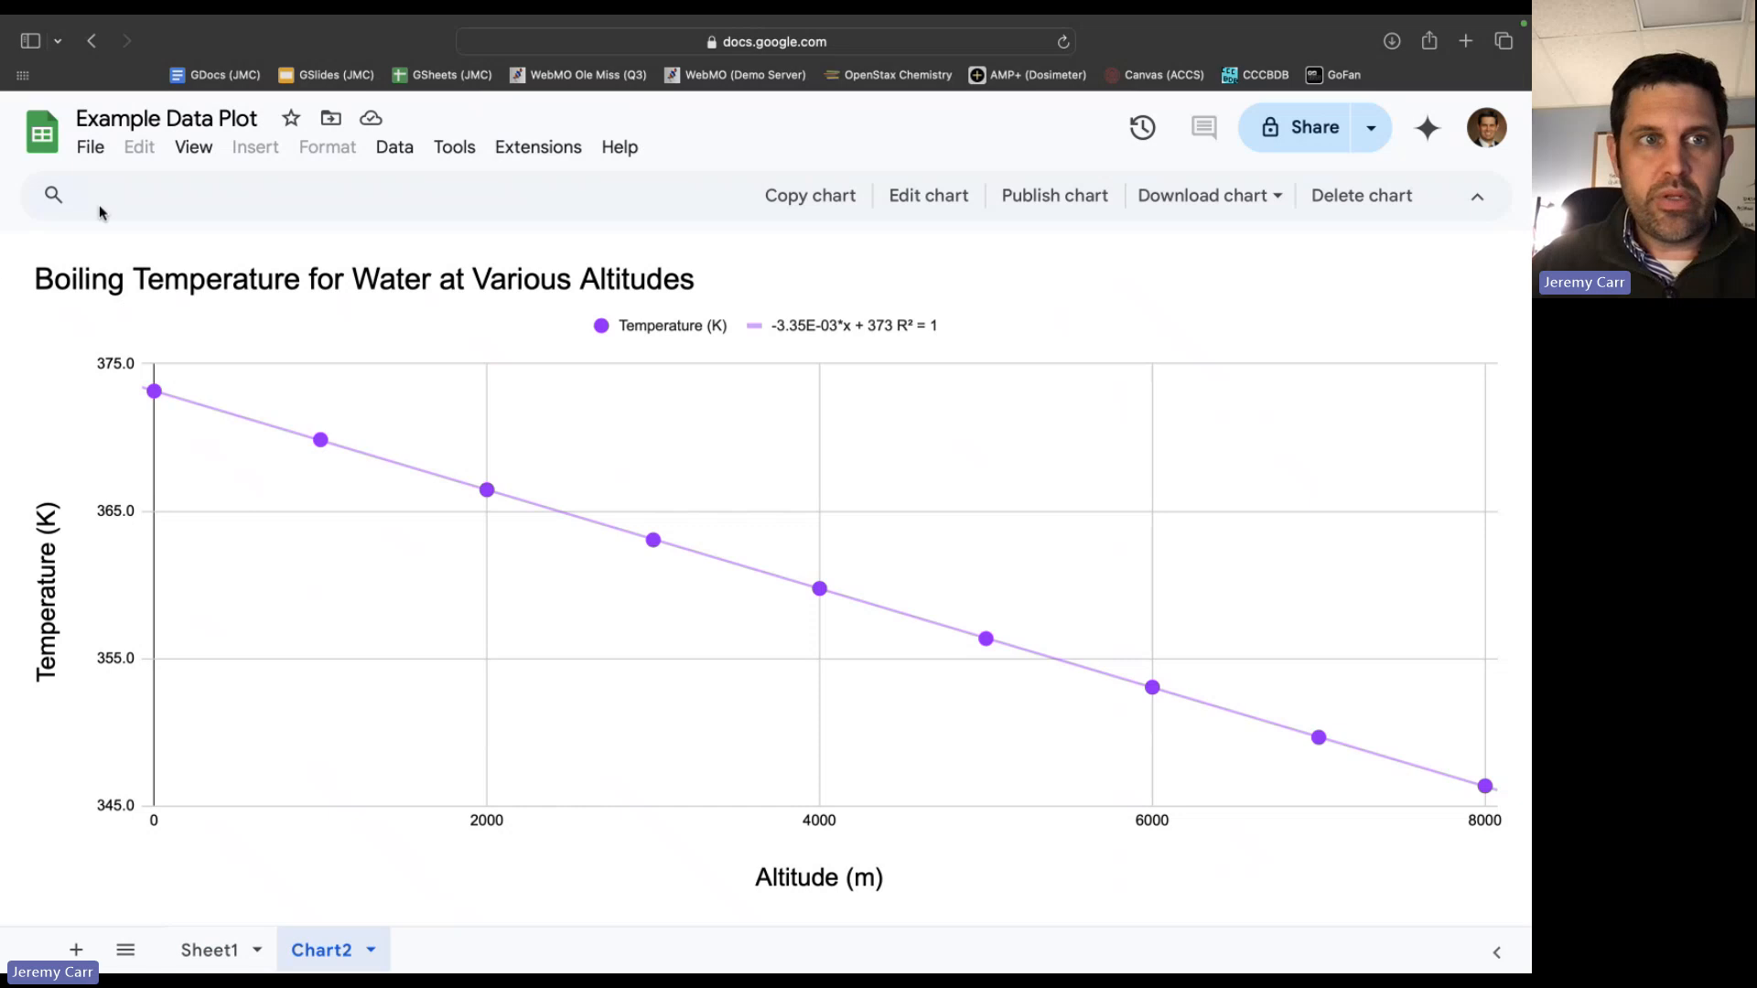
# Bring up the file's download format options.
pyautogui.click(92, 147)
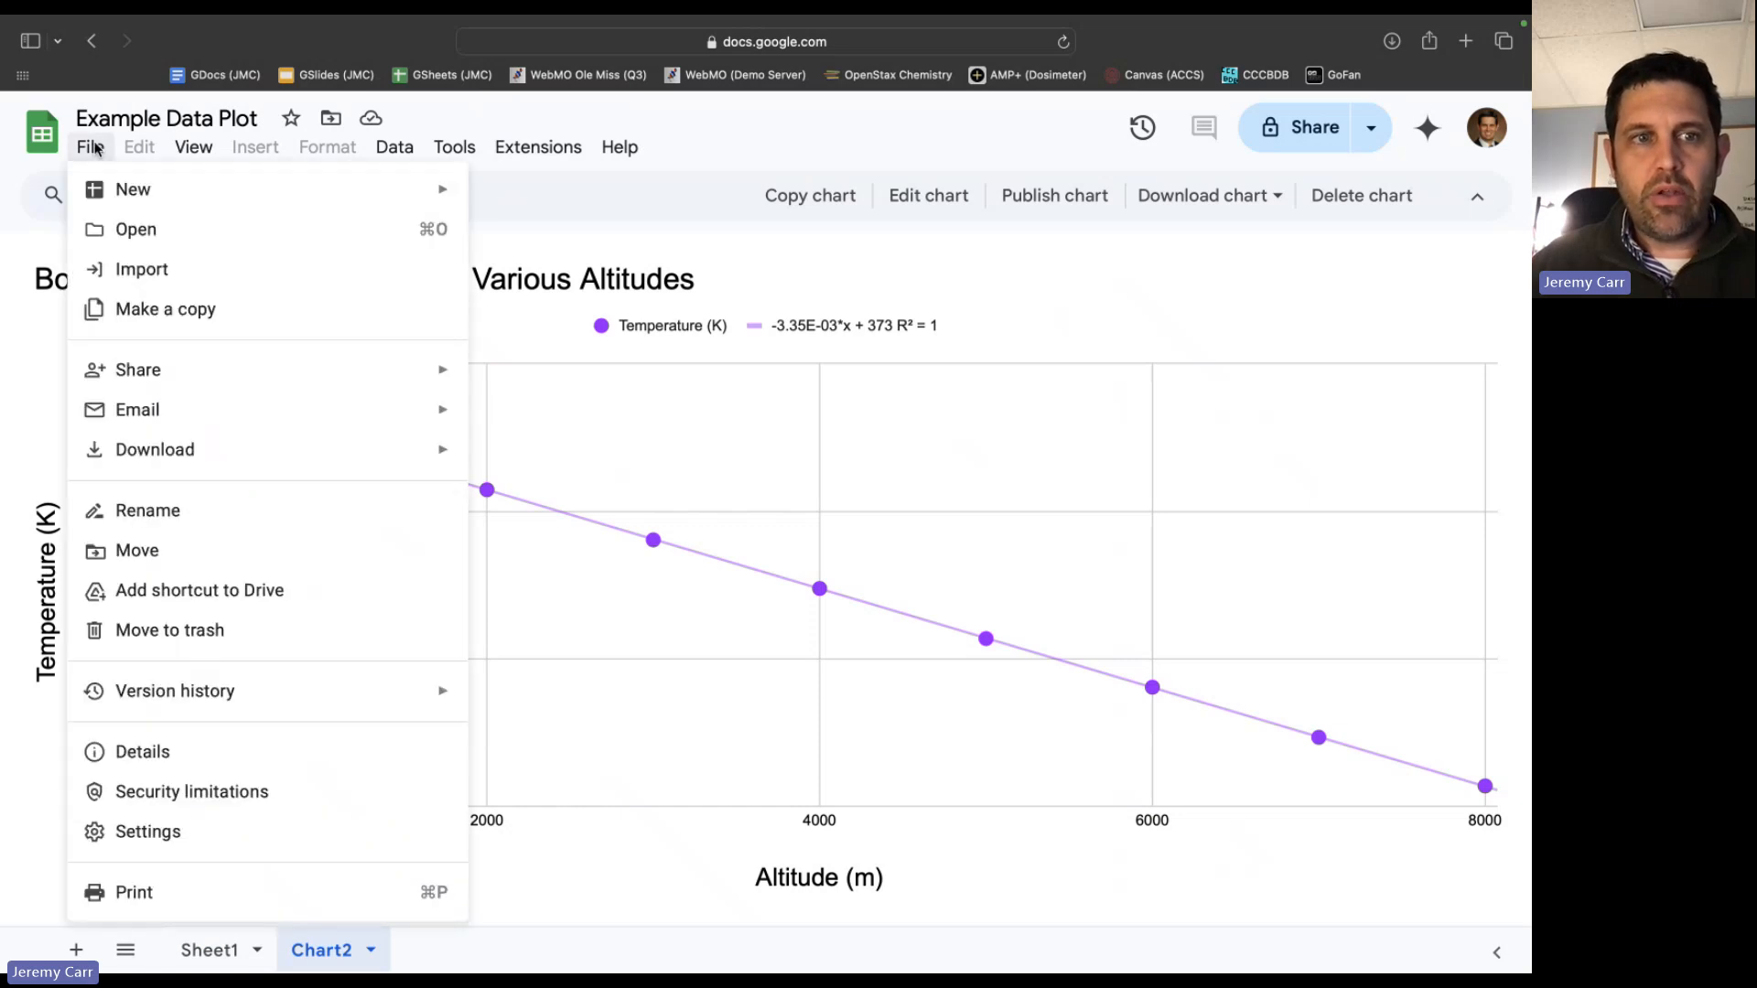
pyautogui.moveTo(192, 457)
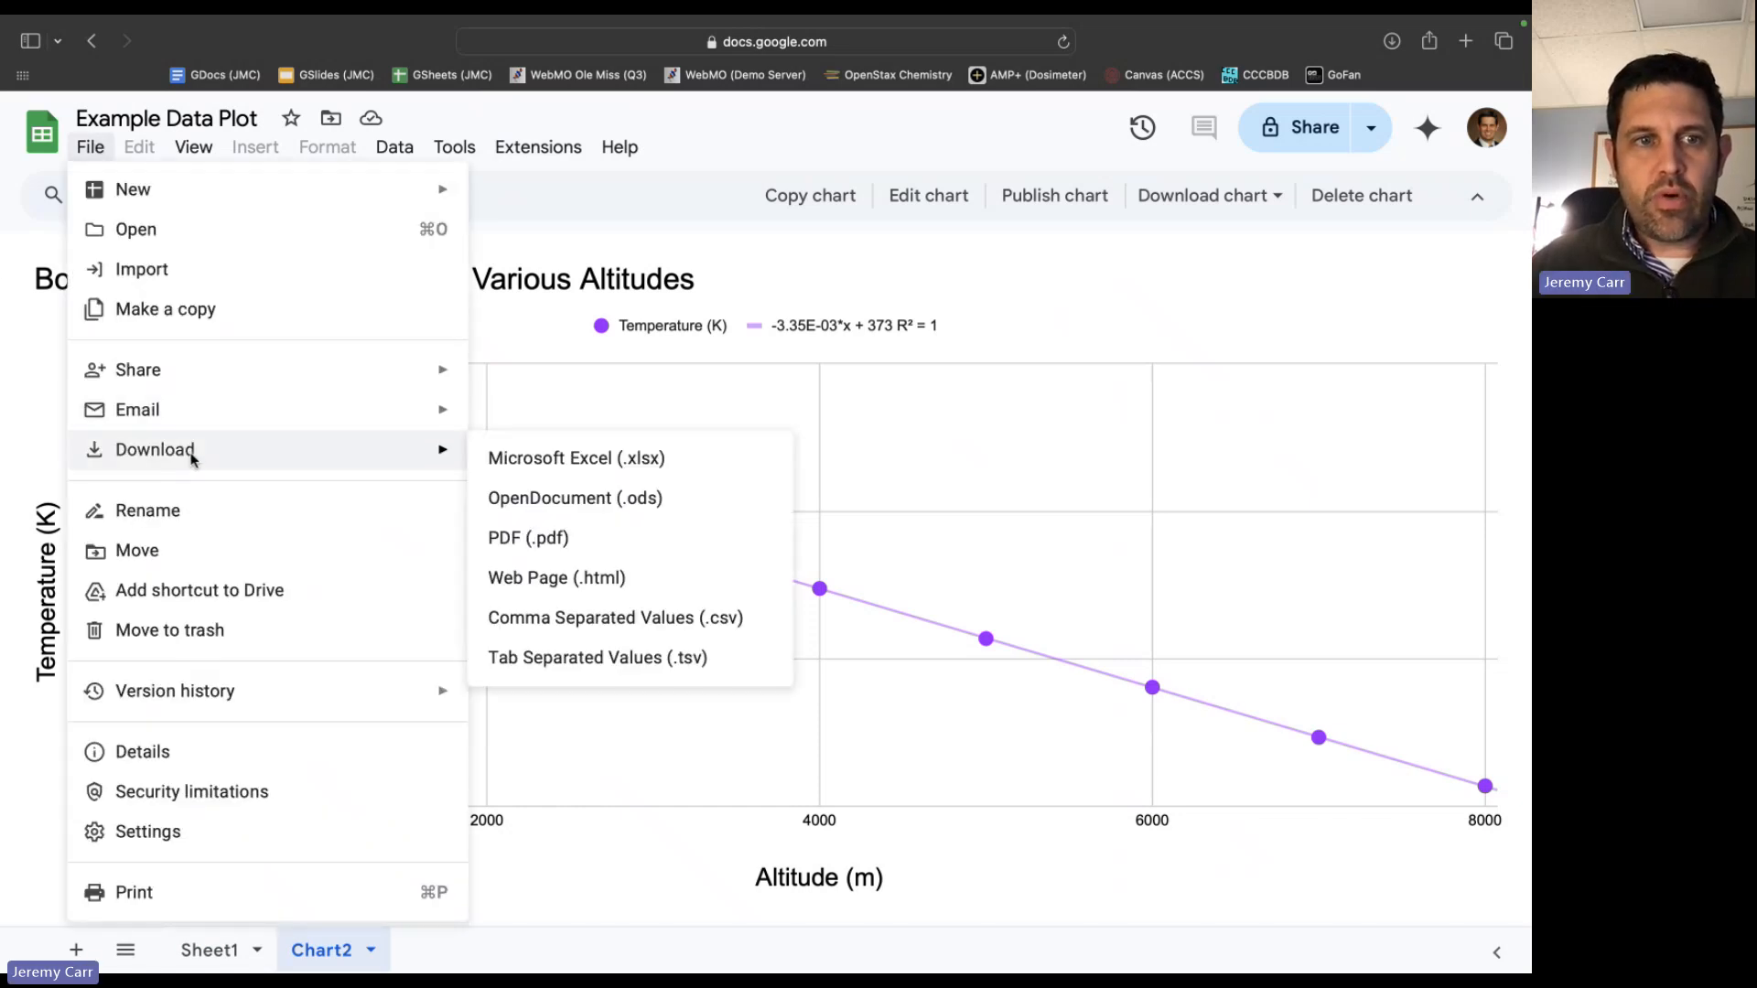